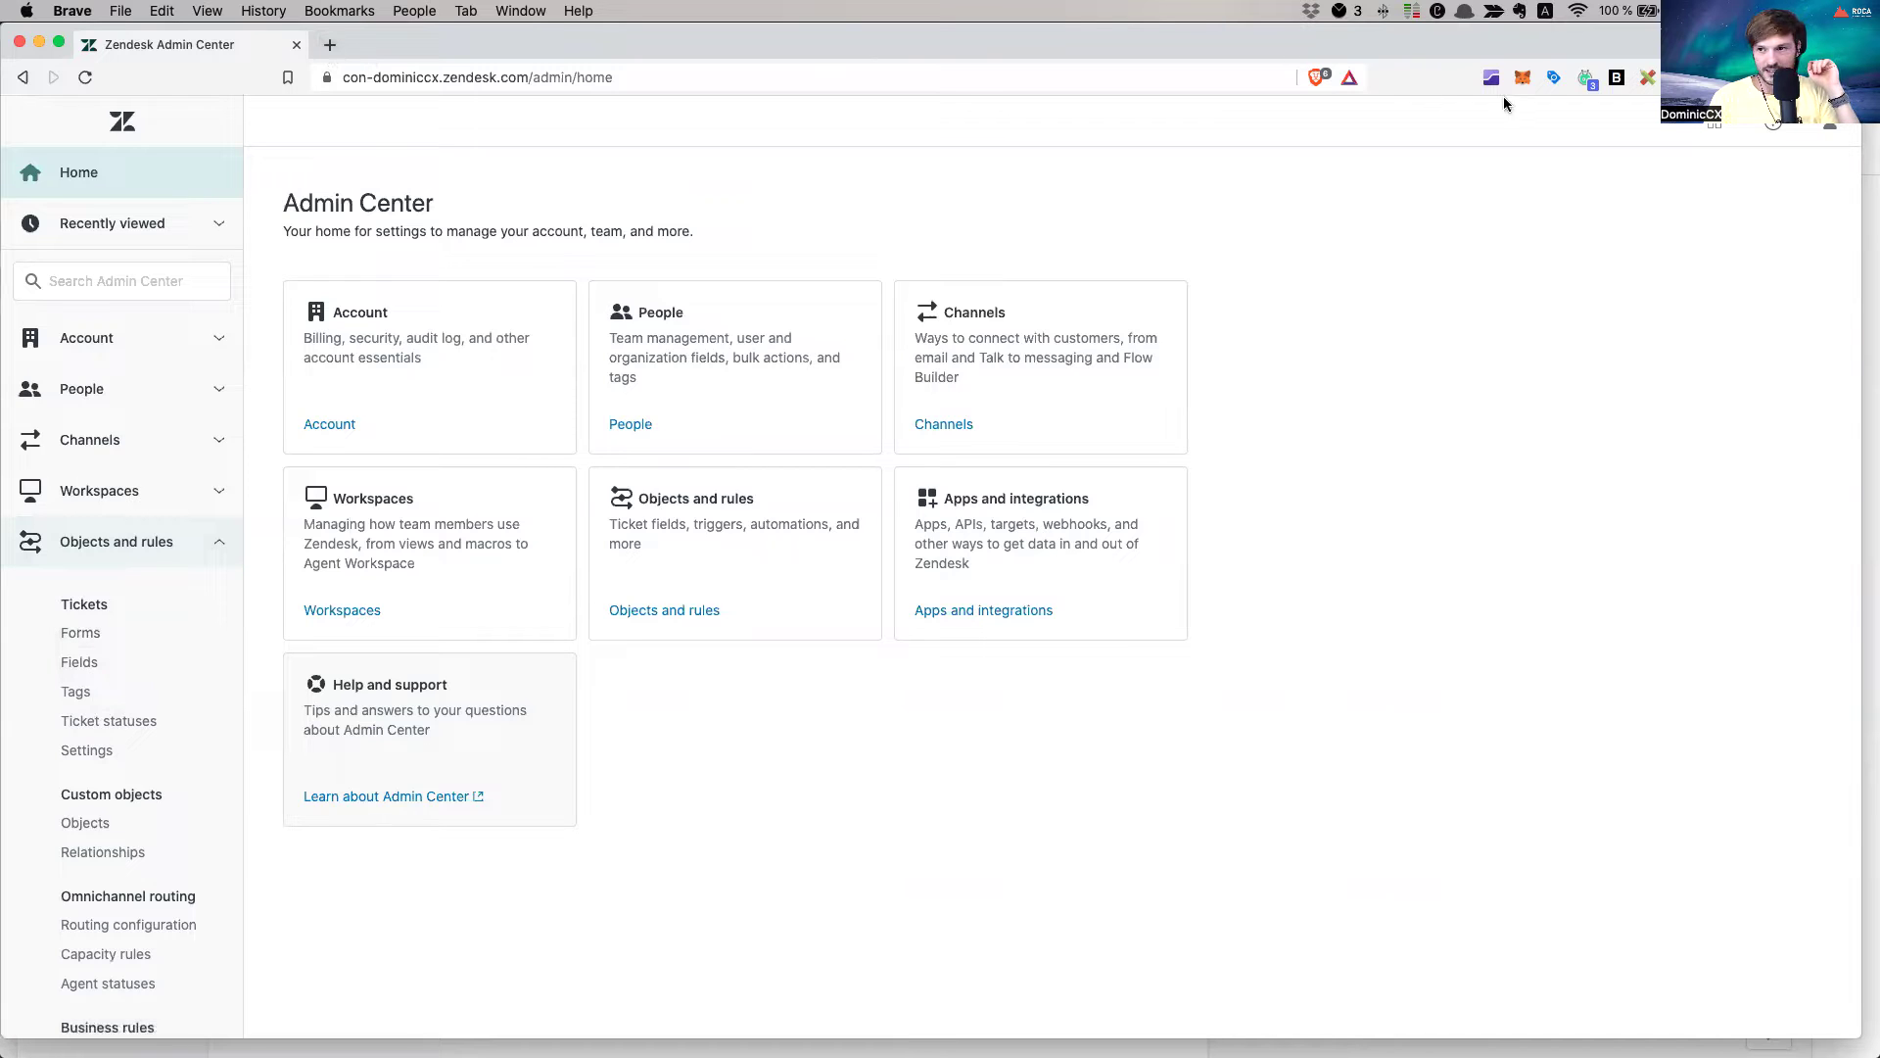
# Open Zendesk Support from the product tray and open ticket #527, 'I need some help as well :-)'
pyautogui.click(1714, 126)
pyautogui.click(1557, 200)
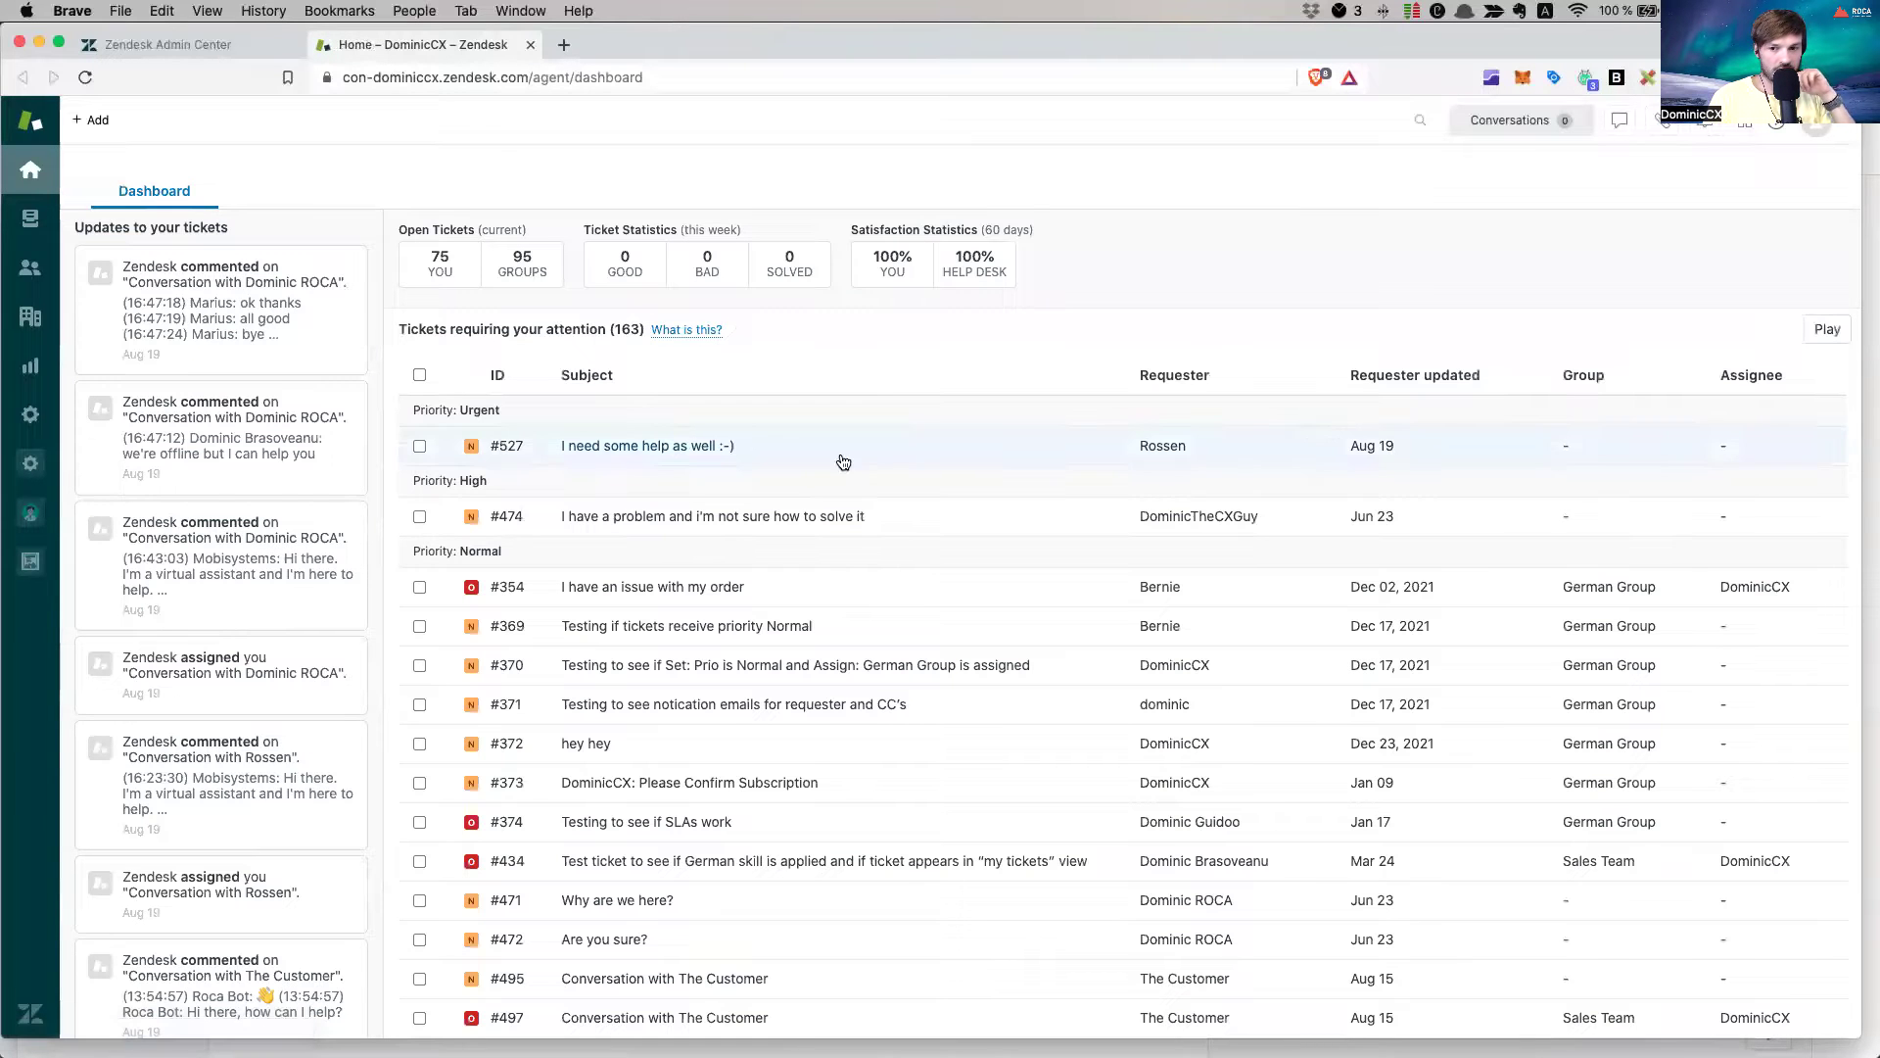
pyautogui.click(708, 446)
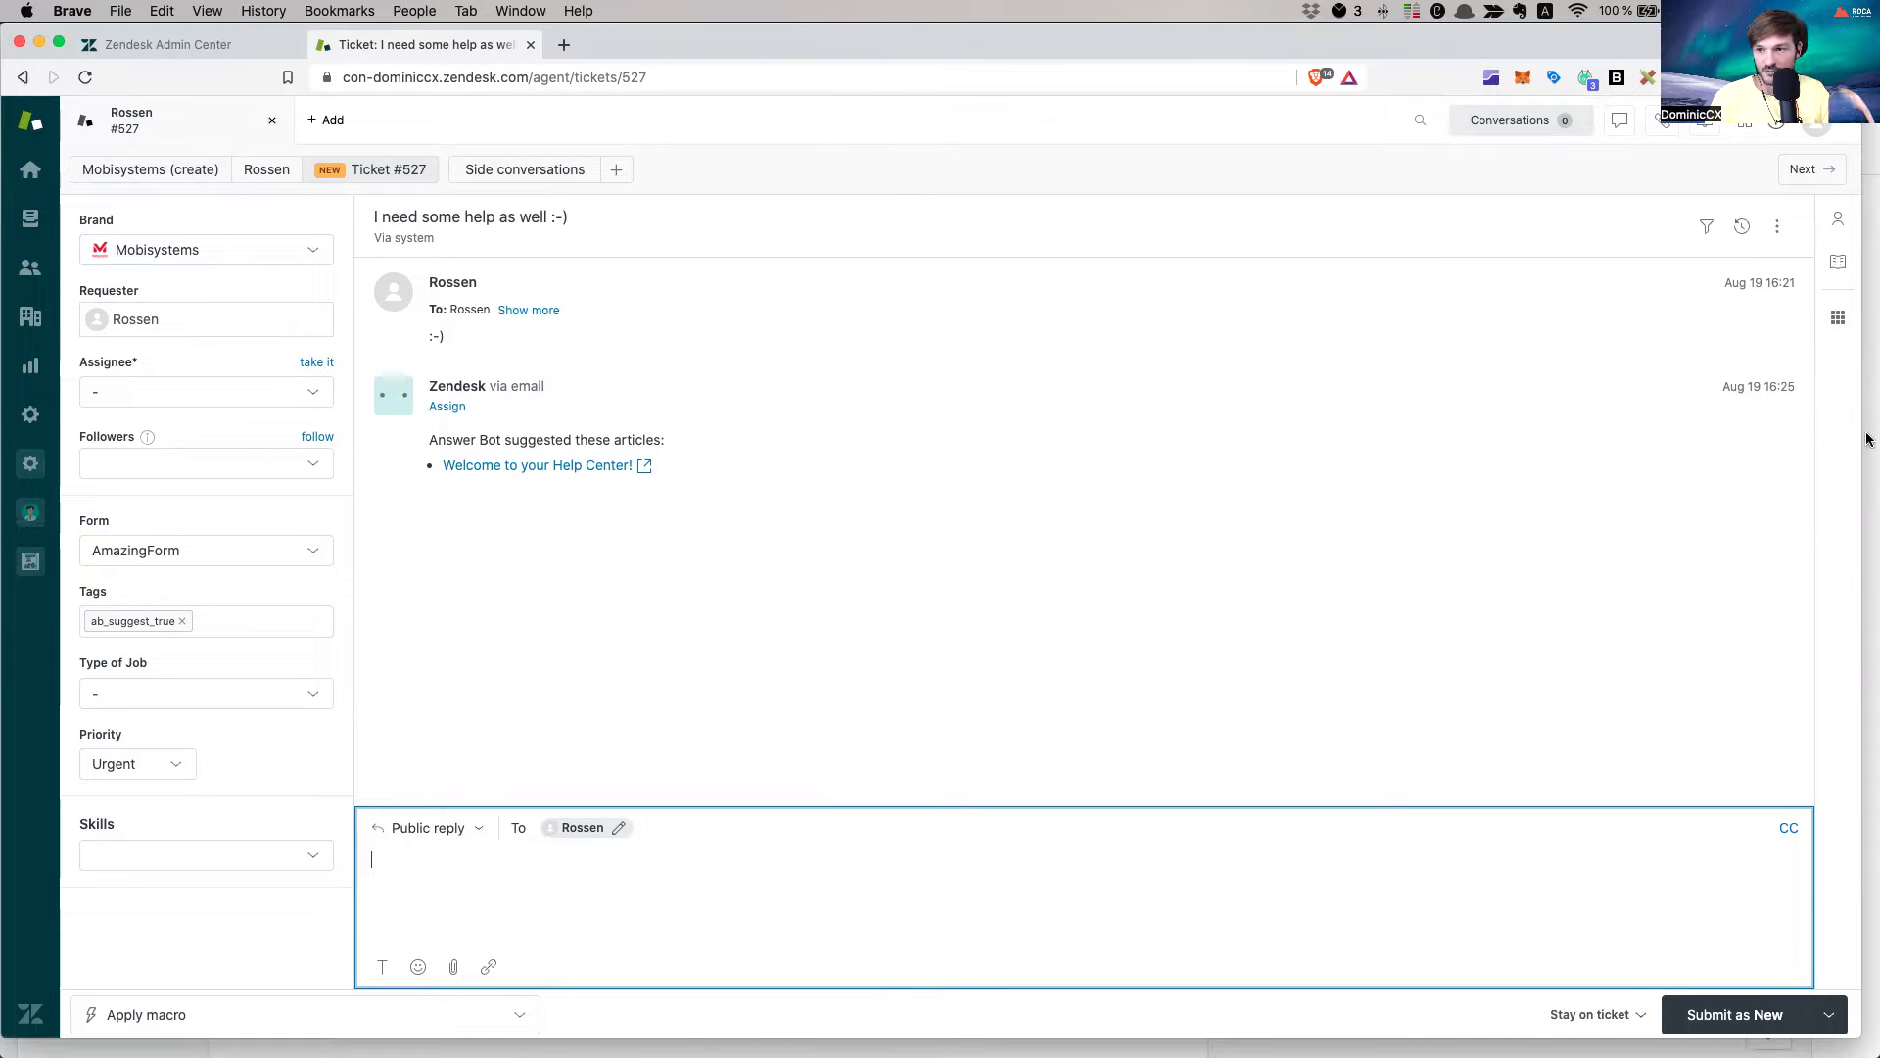
pyautogui.click(1836, 319)
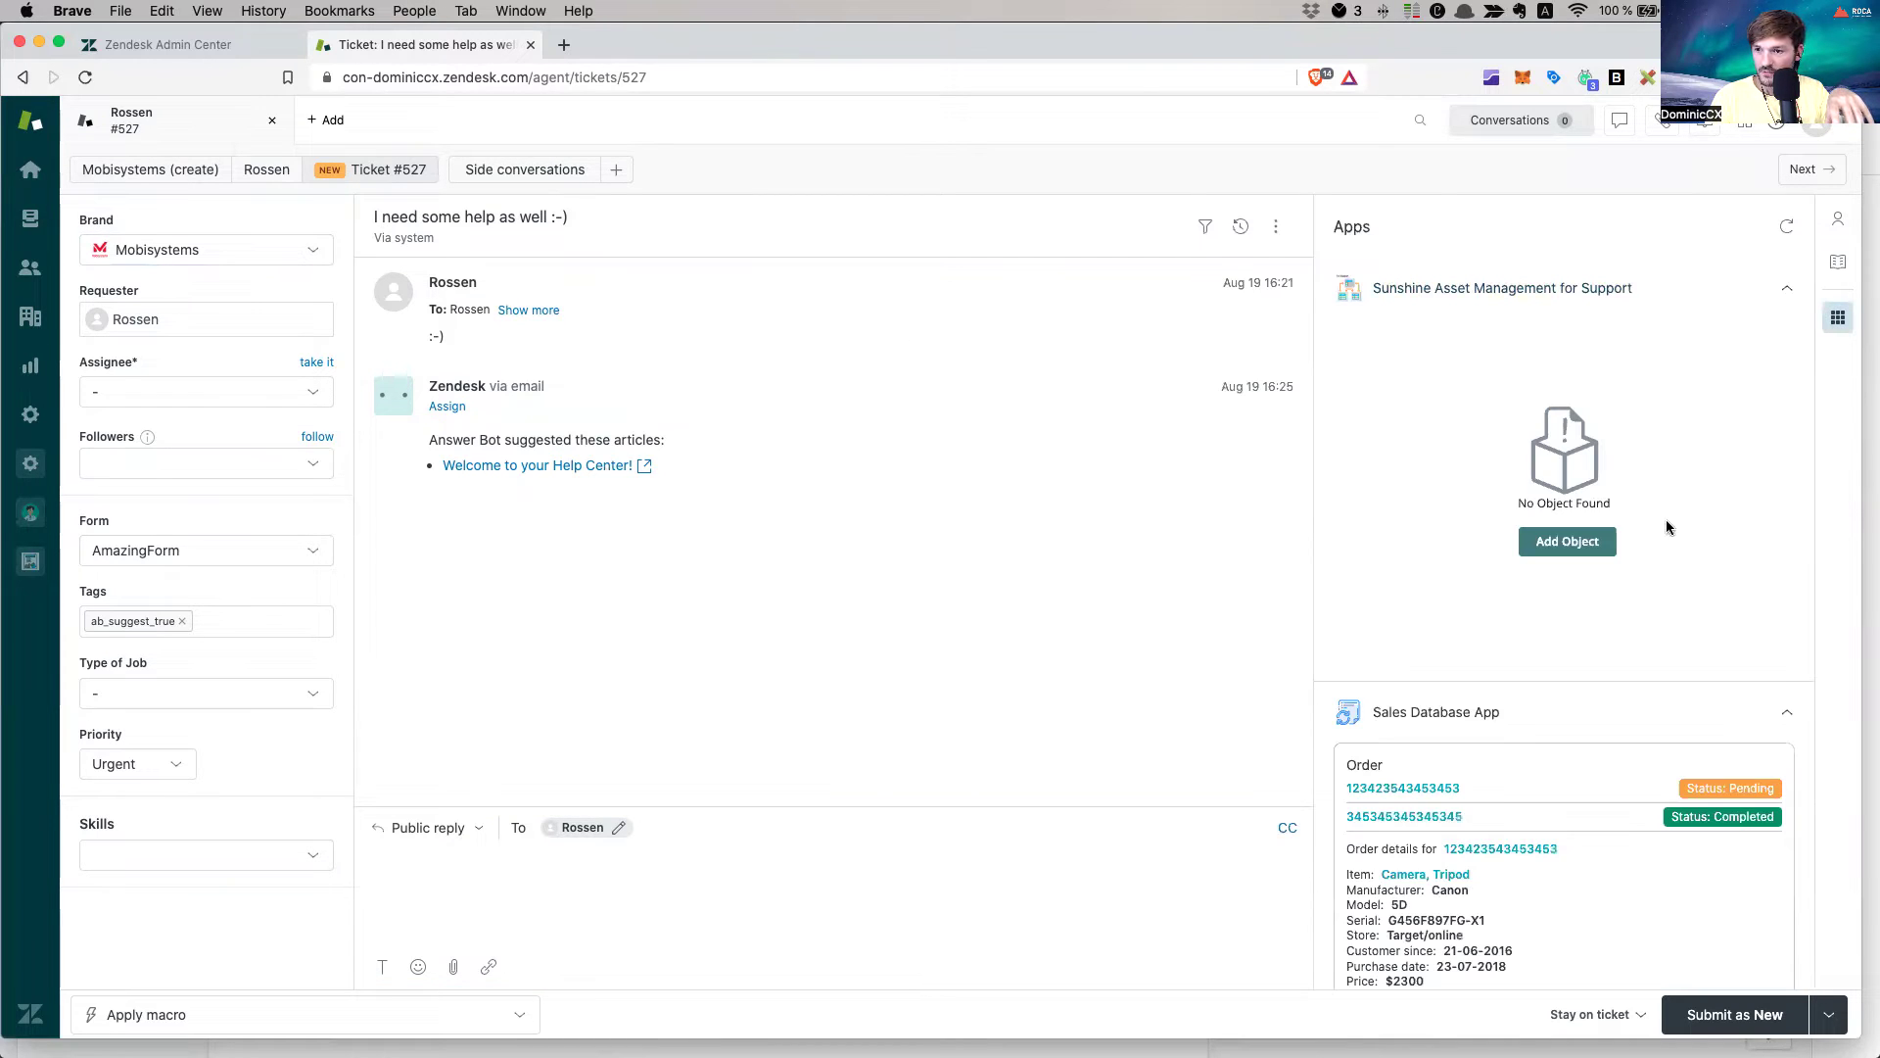
pyautogui.click(1836, 319)
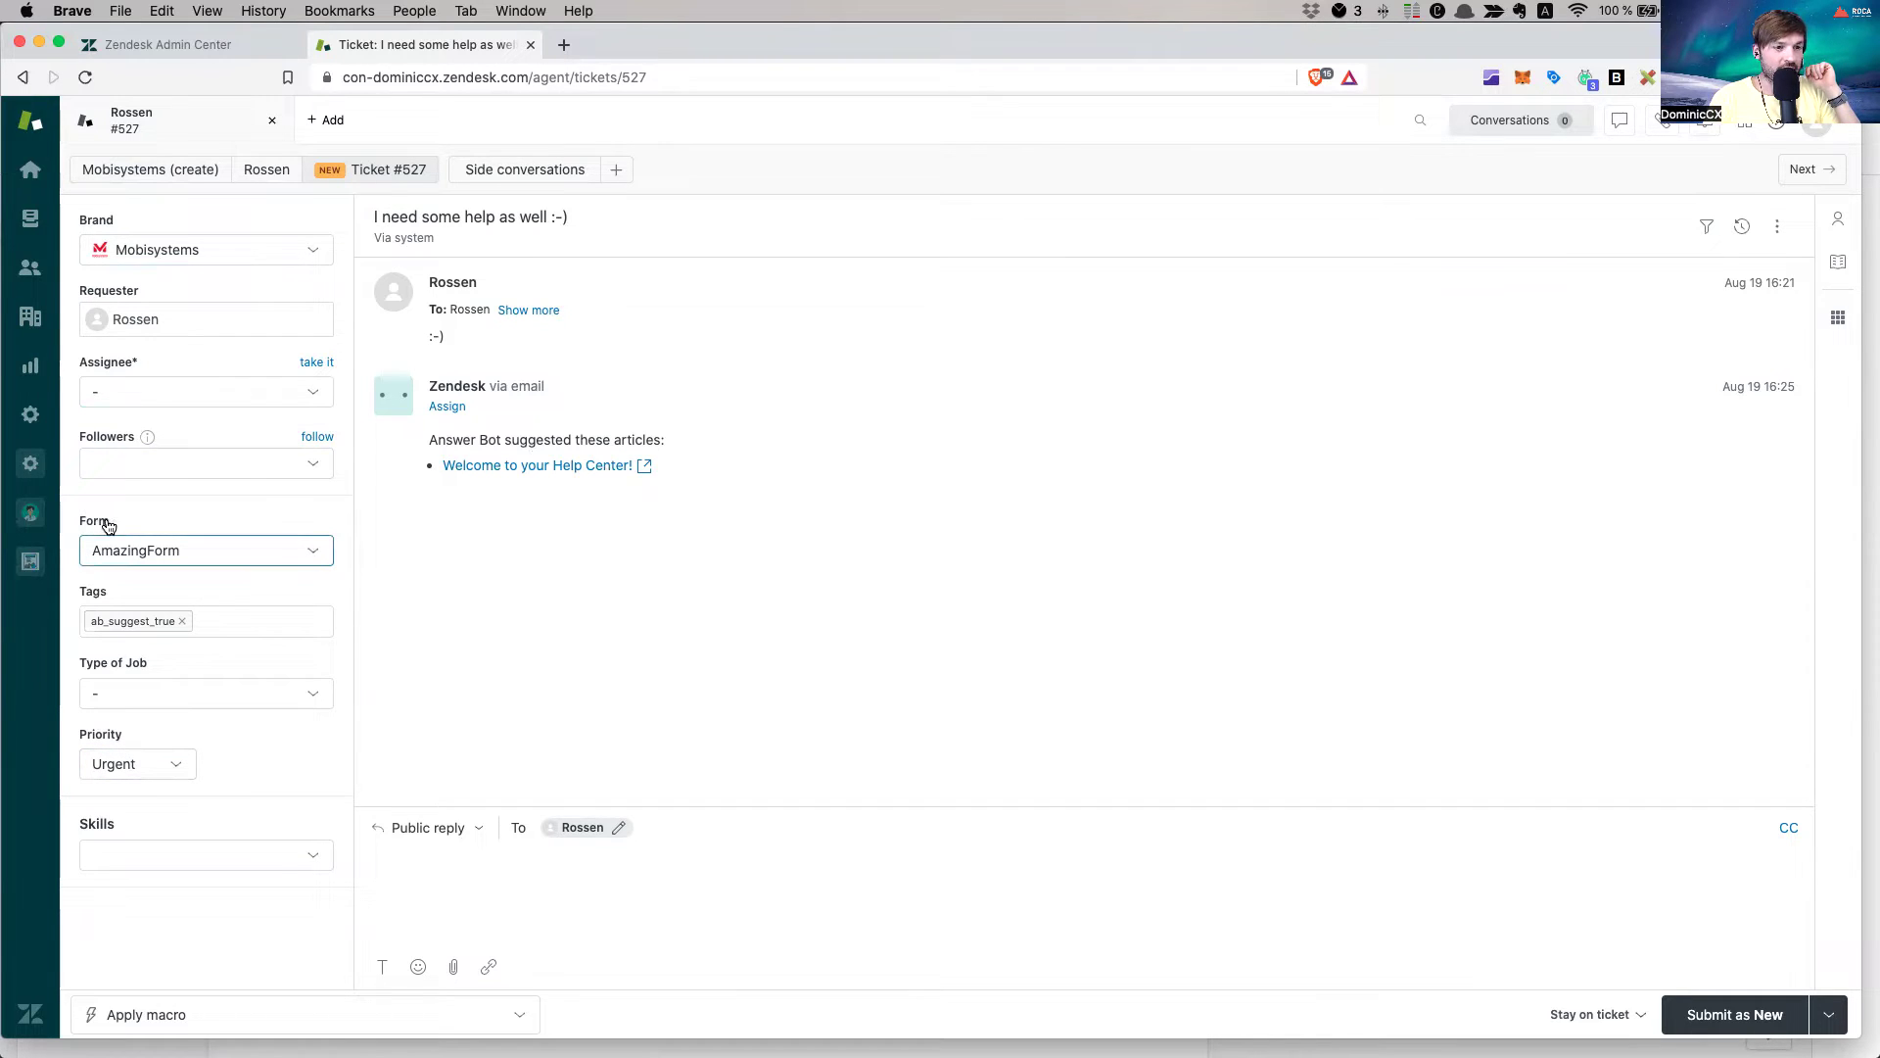
# Preview ticket #527 under Super Duper Ticket Form, restore AmazingForm, then return to Admin Center
pyautogui.click(151, 549)
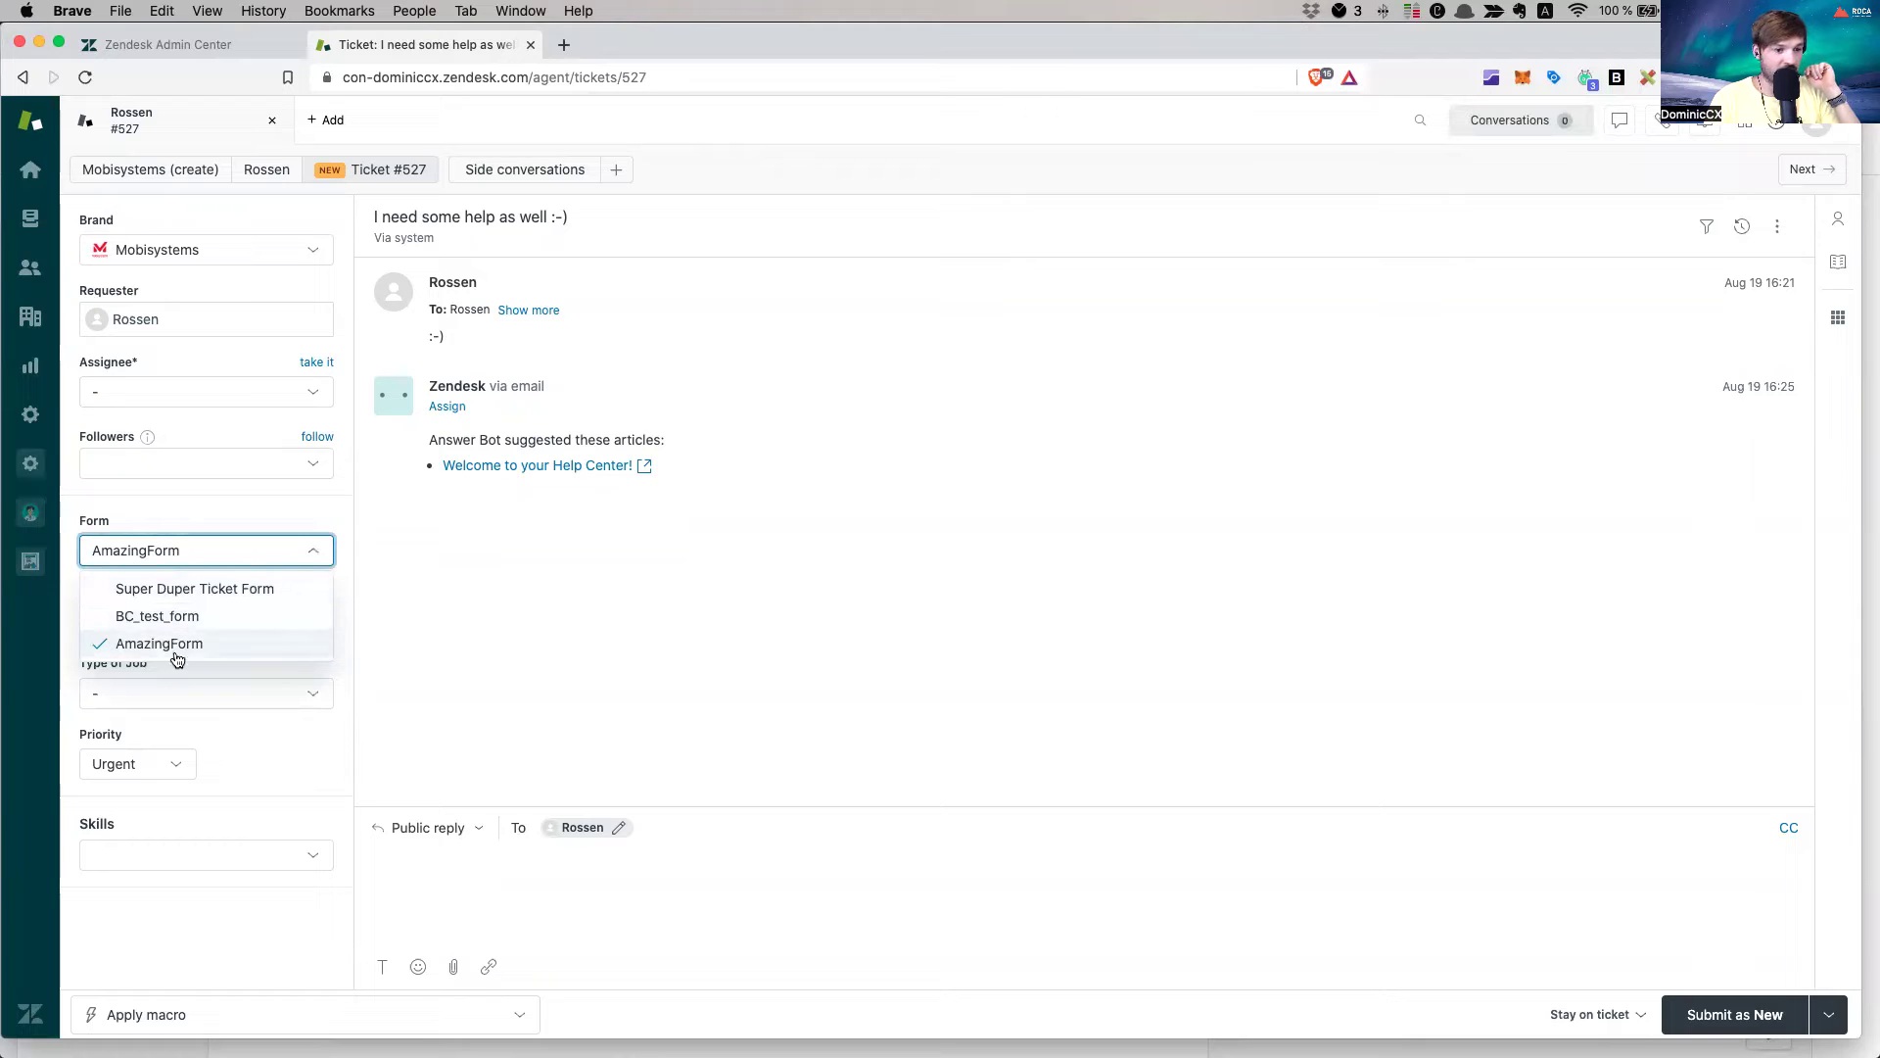
pyautogui.click(191, 590)
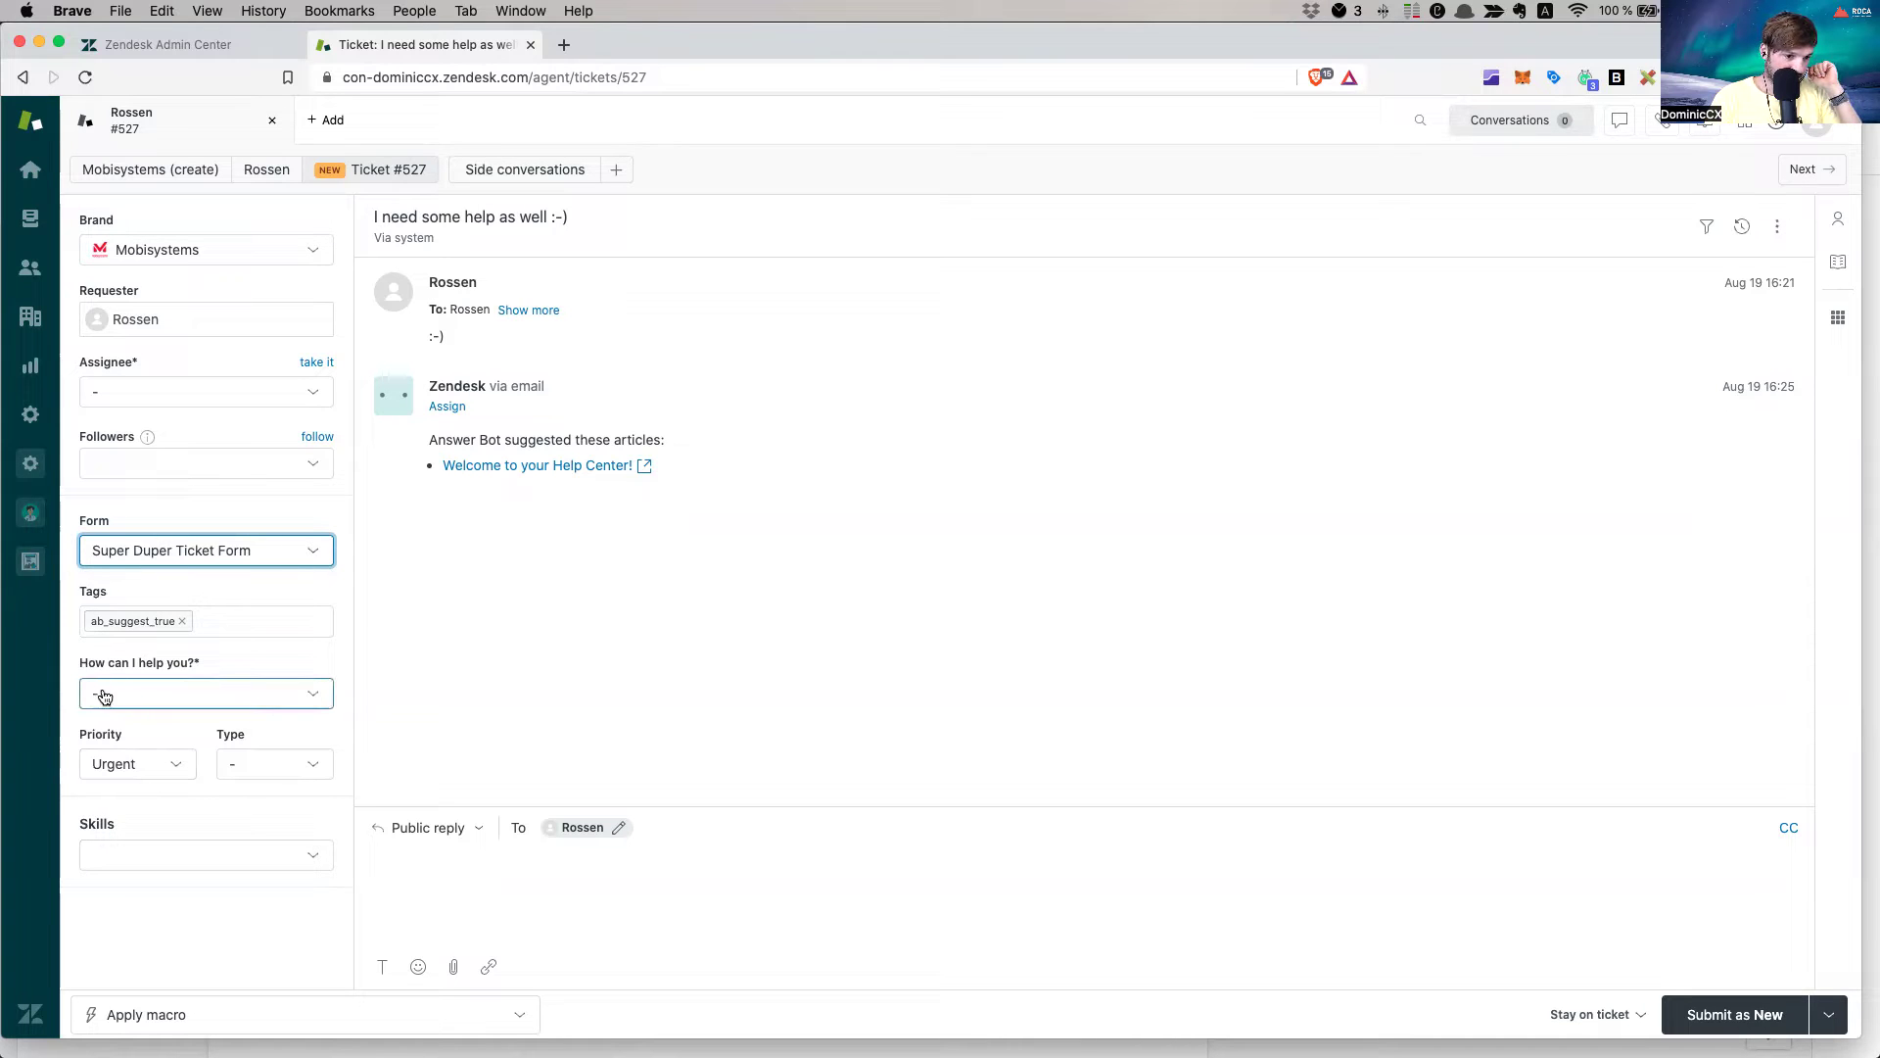
pyautogui.click(208, 568)
pyautogui.click(186, 646)
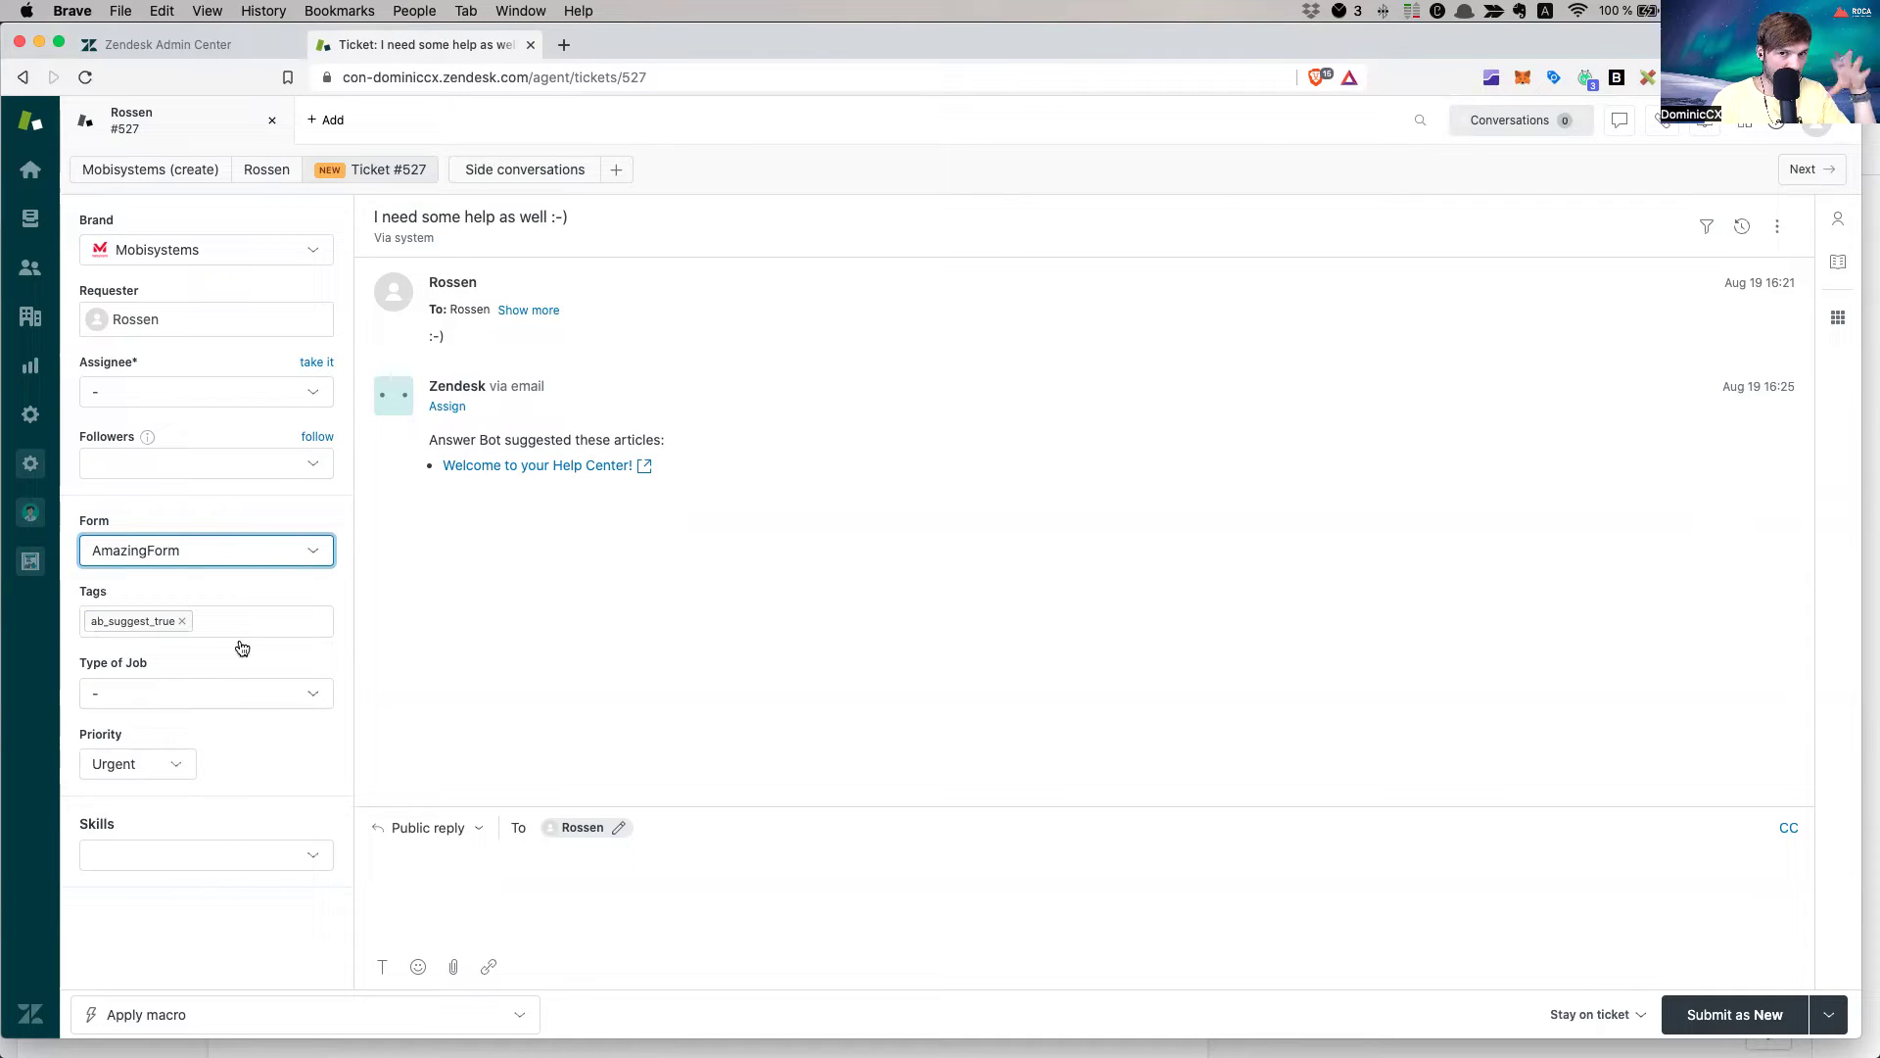
pyautogui.click(215, 39)
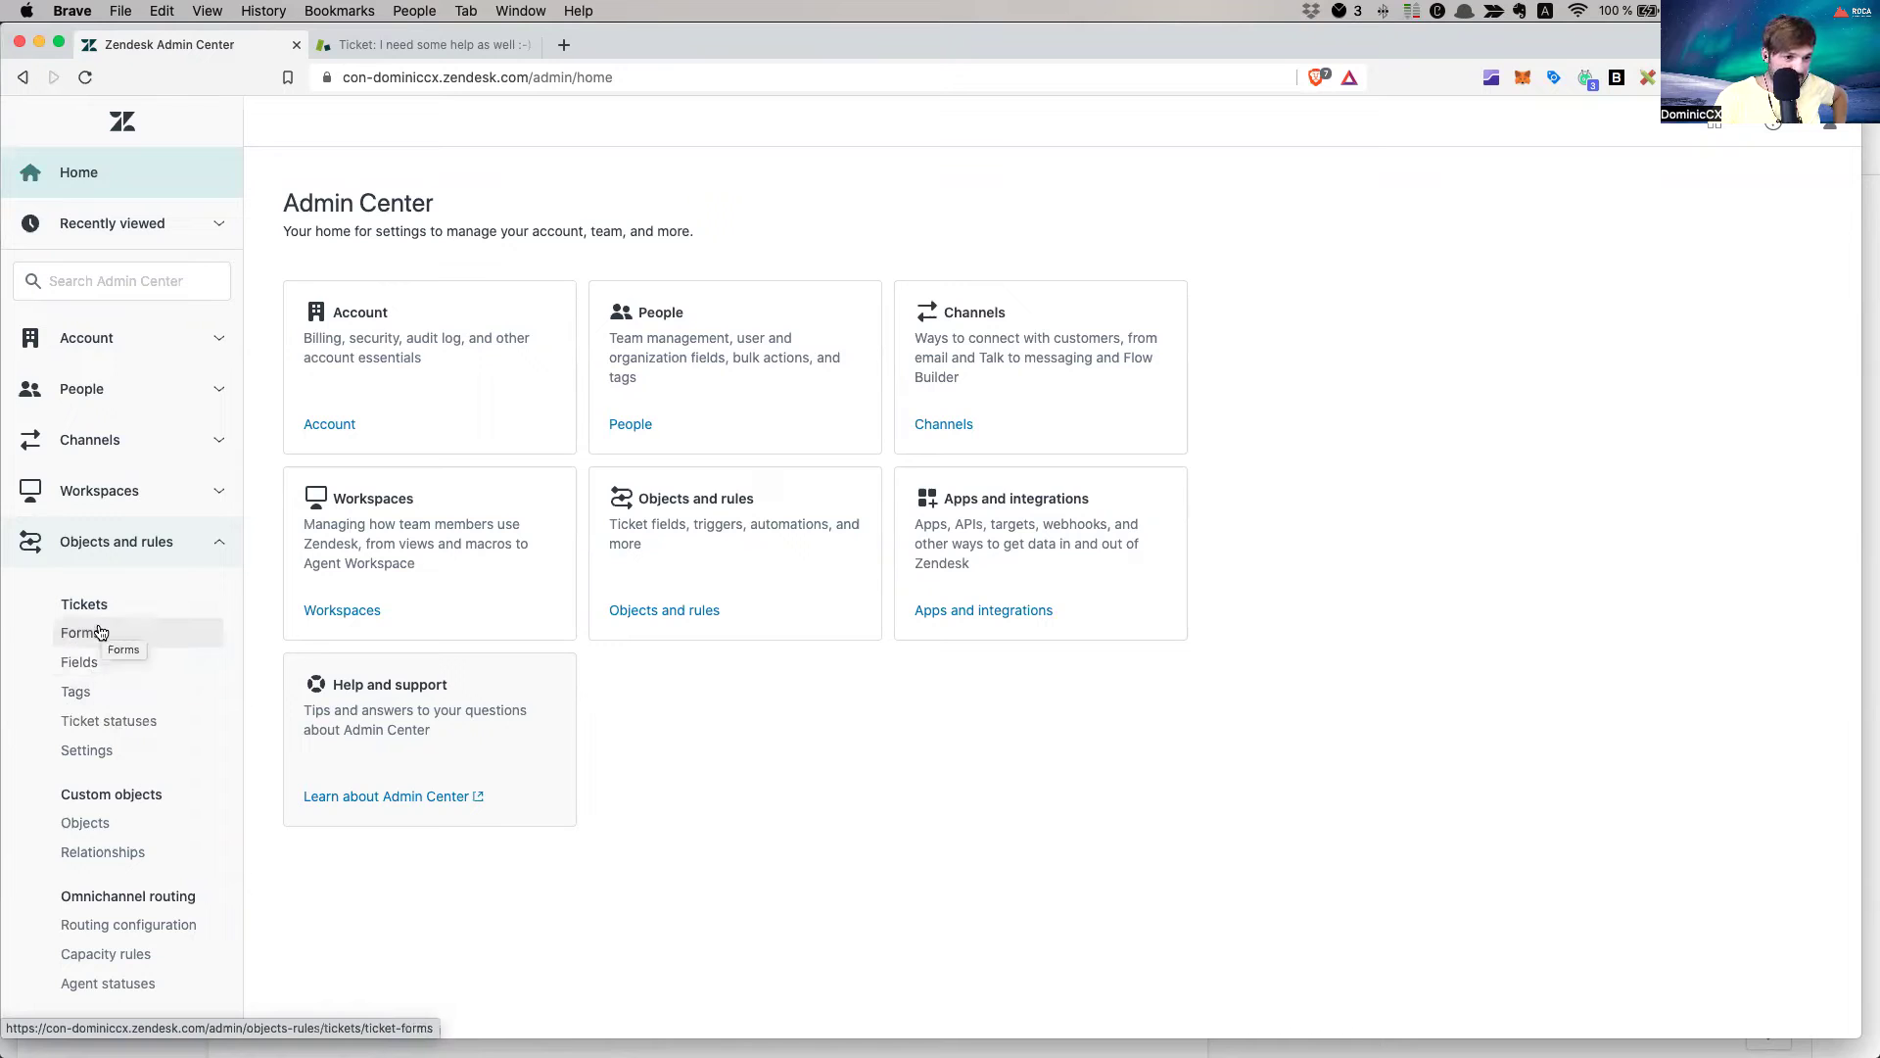
# Review the ticket fields table, then go to the Ticket forms list
pyautogui.click(83, 660)
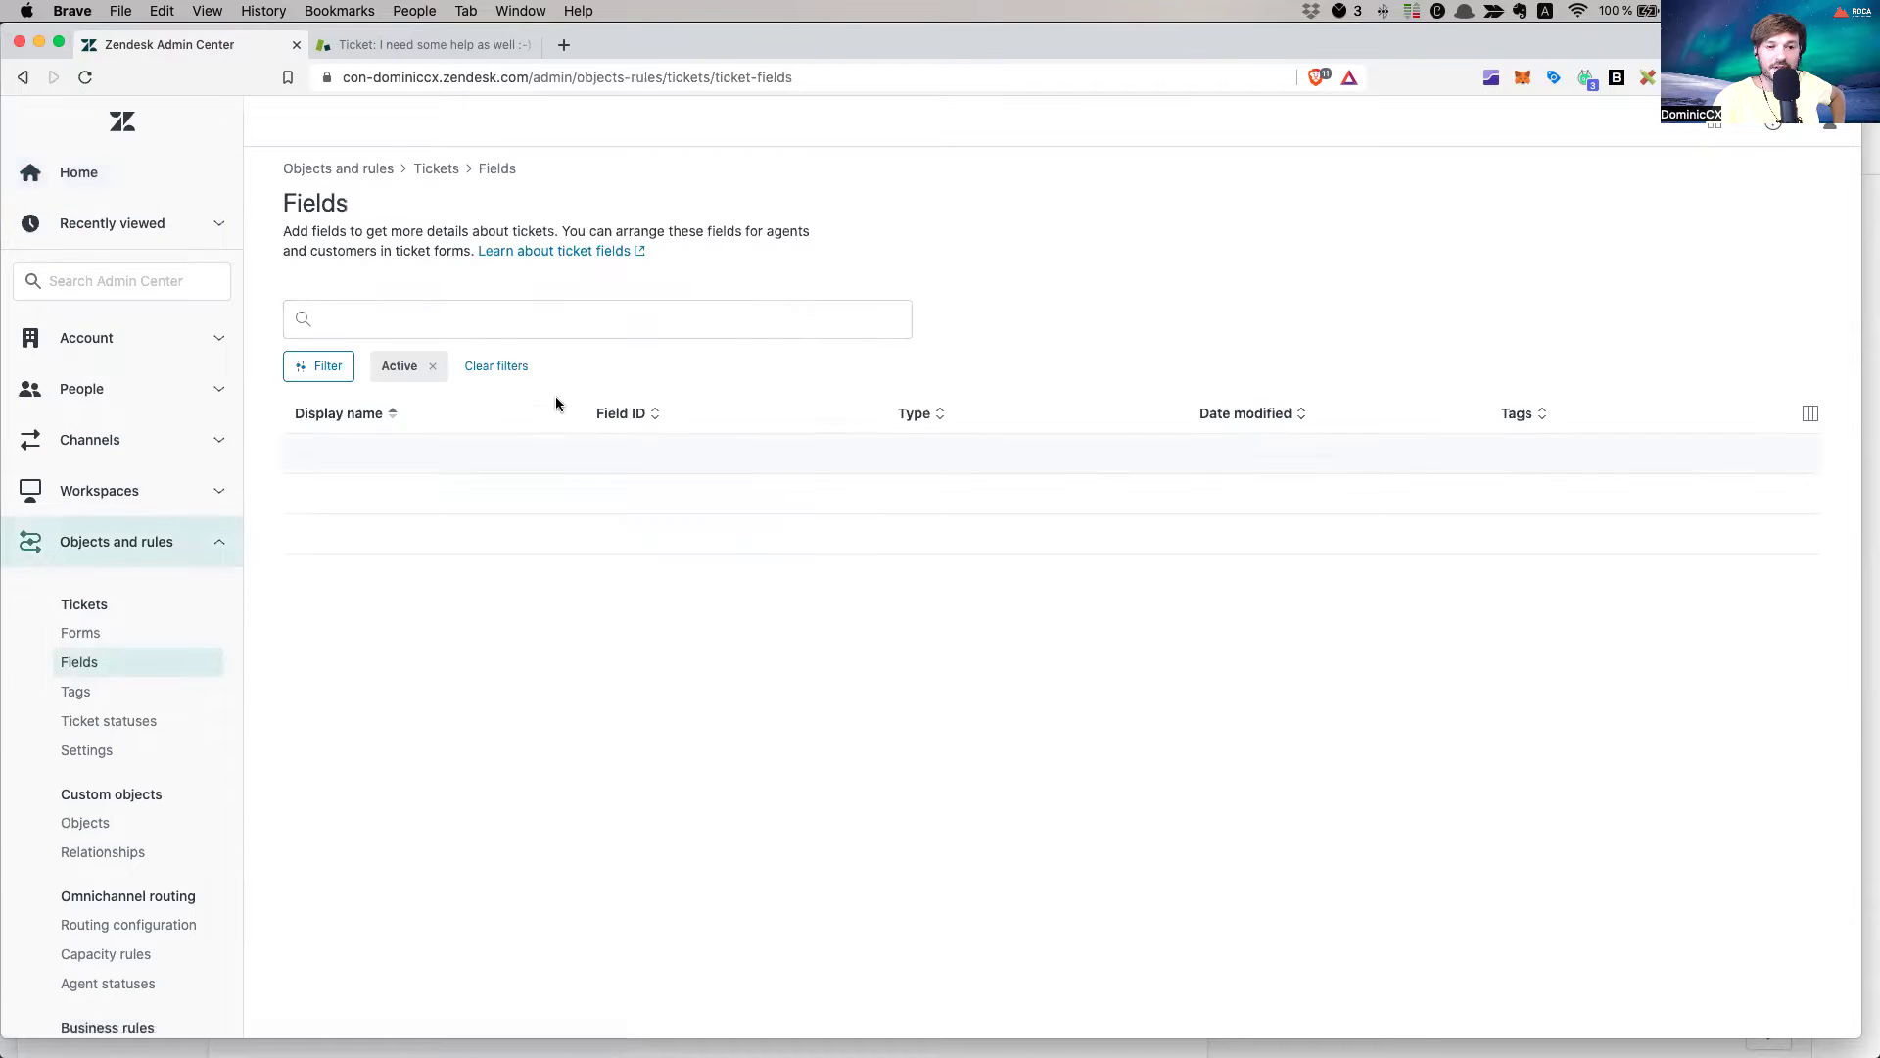
pyautogui.scroll(-6, 858, 617)
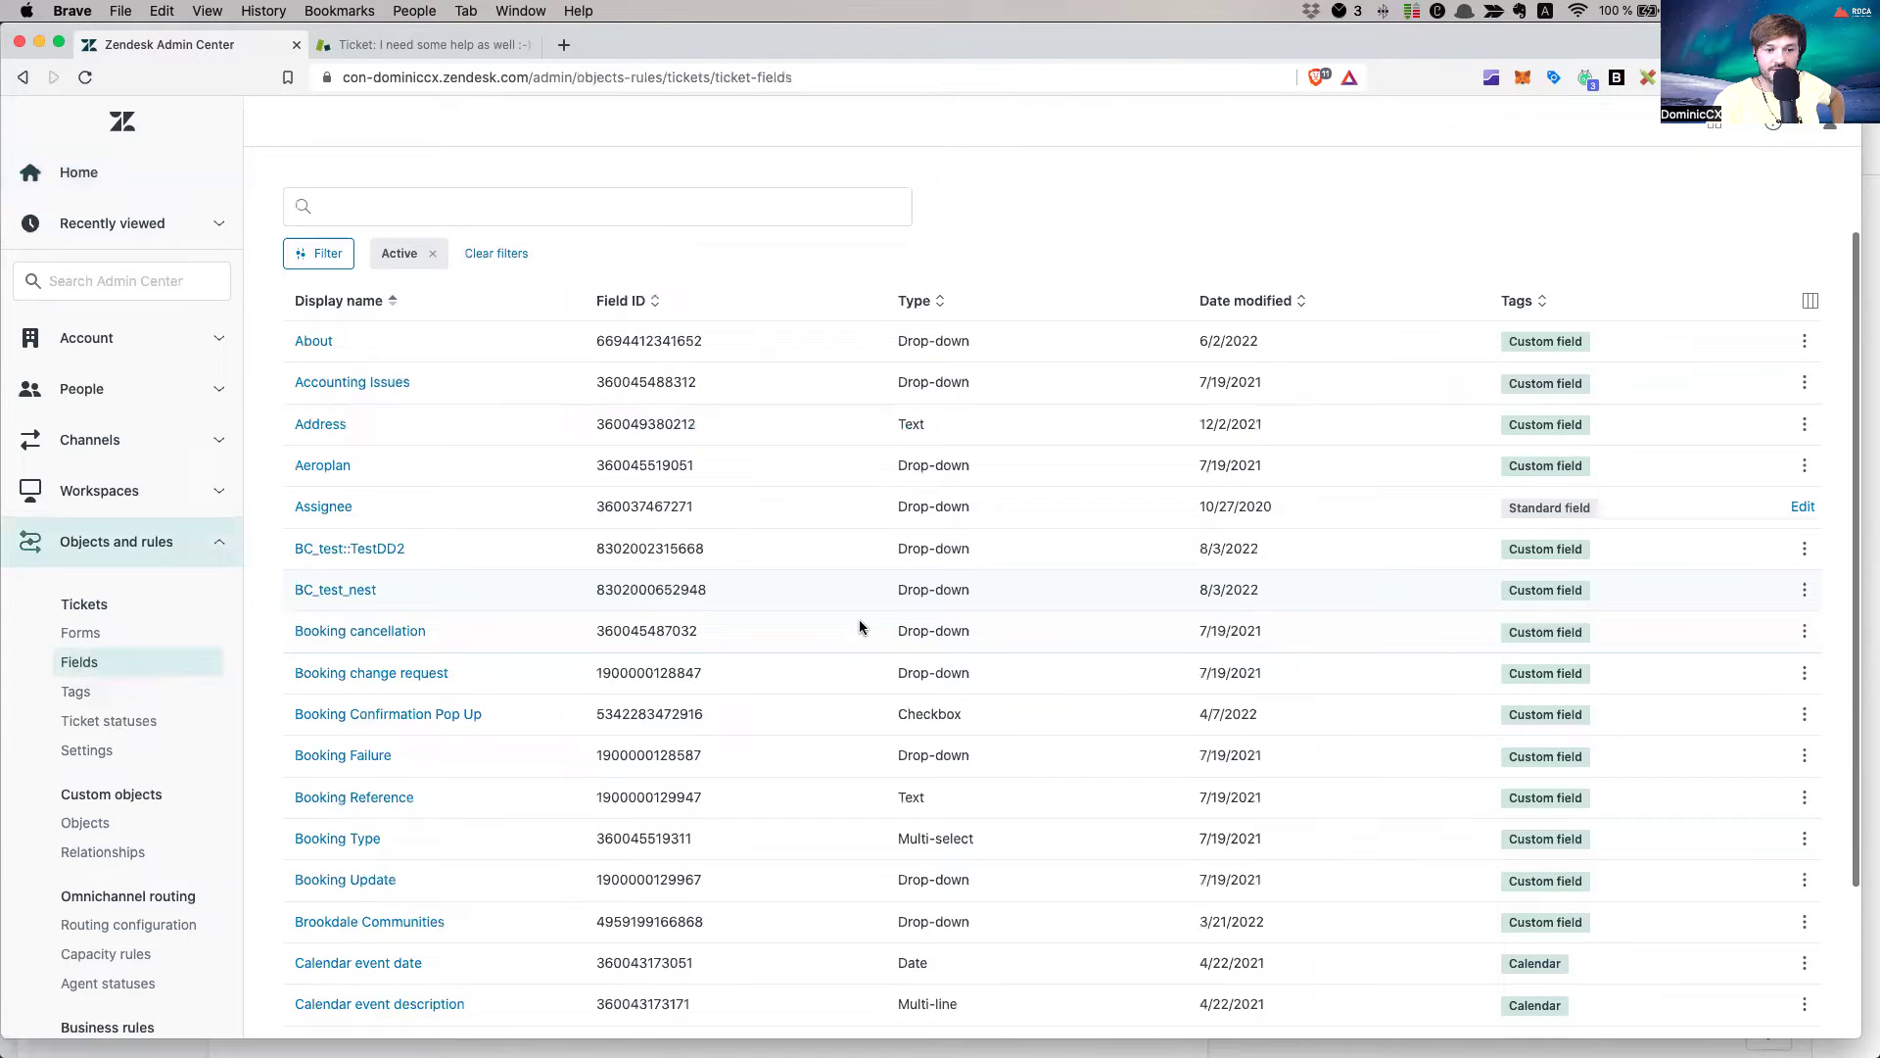
pyautogui.scroll(4, 860, 619)
pyautogui.scroll(2, 859, 619)
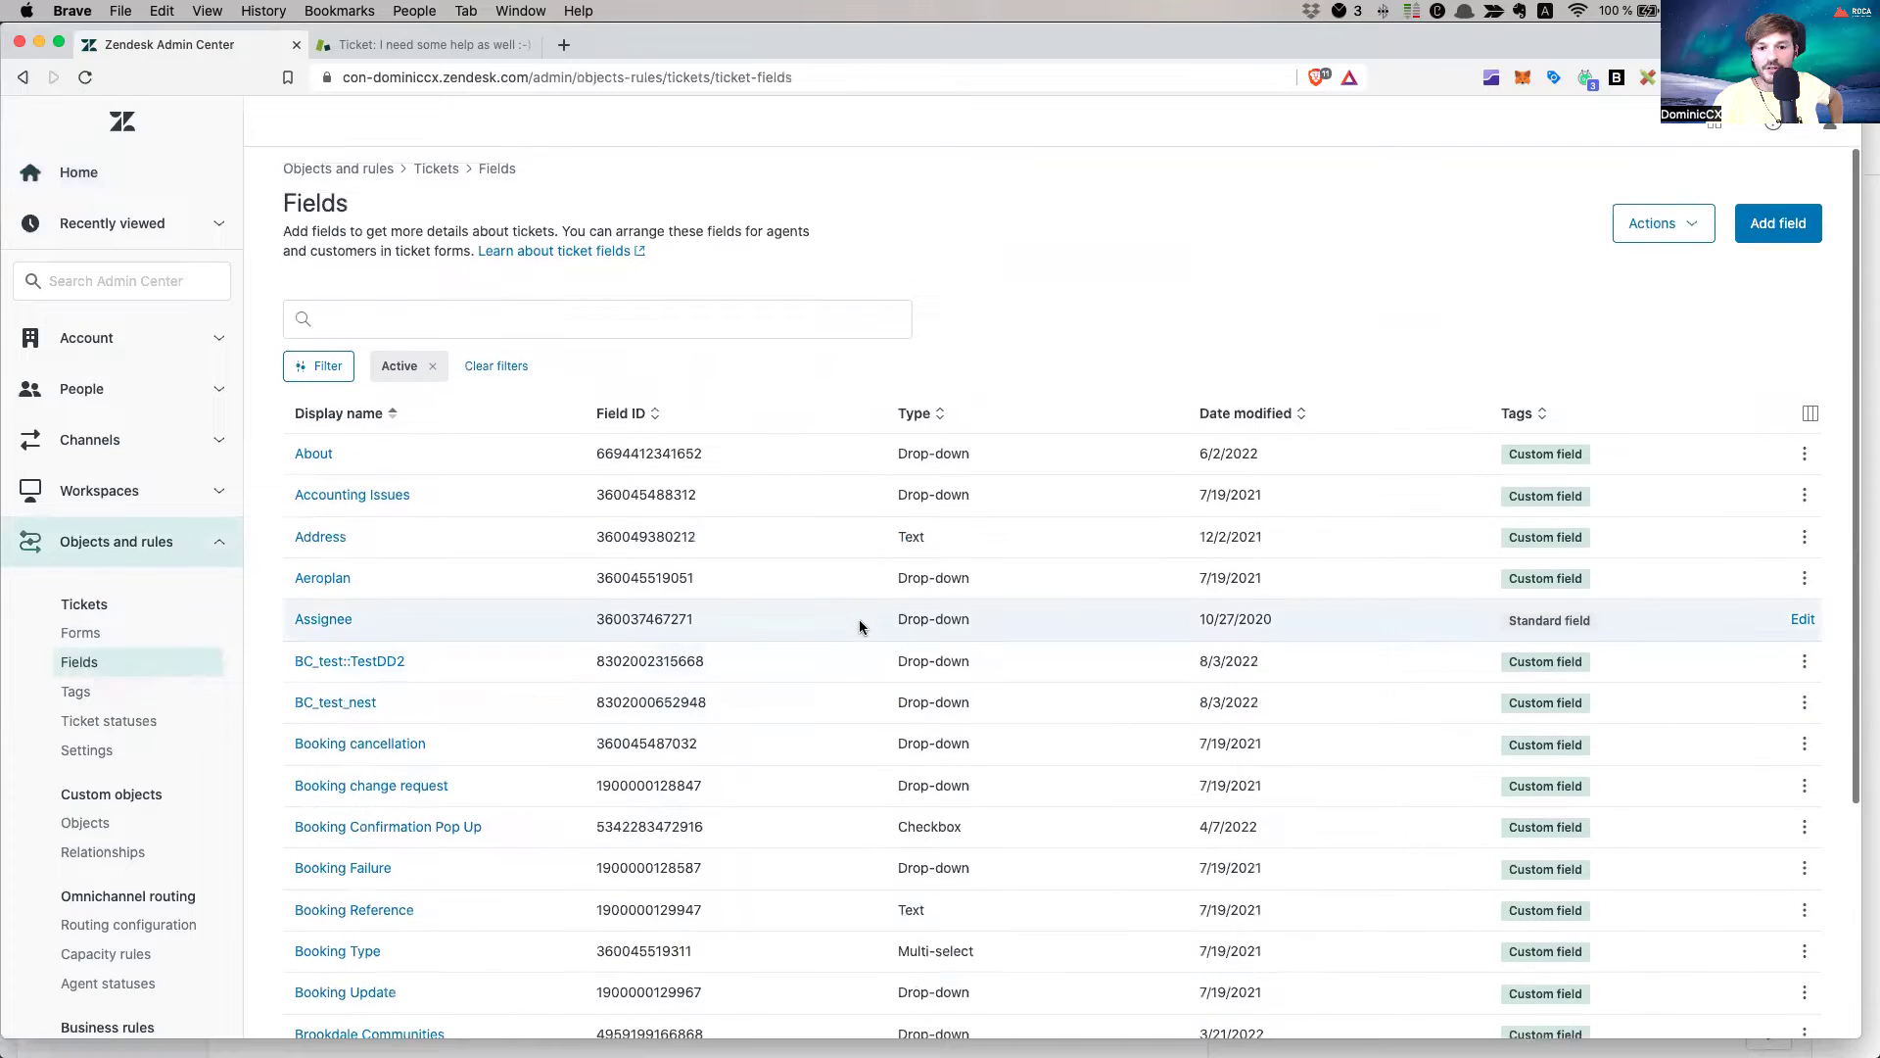
pyautogui.scroll(-3, 544, 554)
pyautogui.scroll(-2, 587, 607)
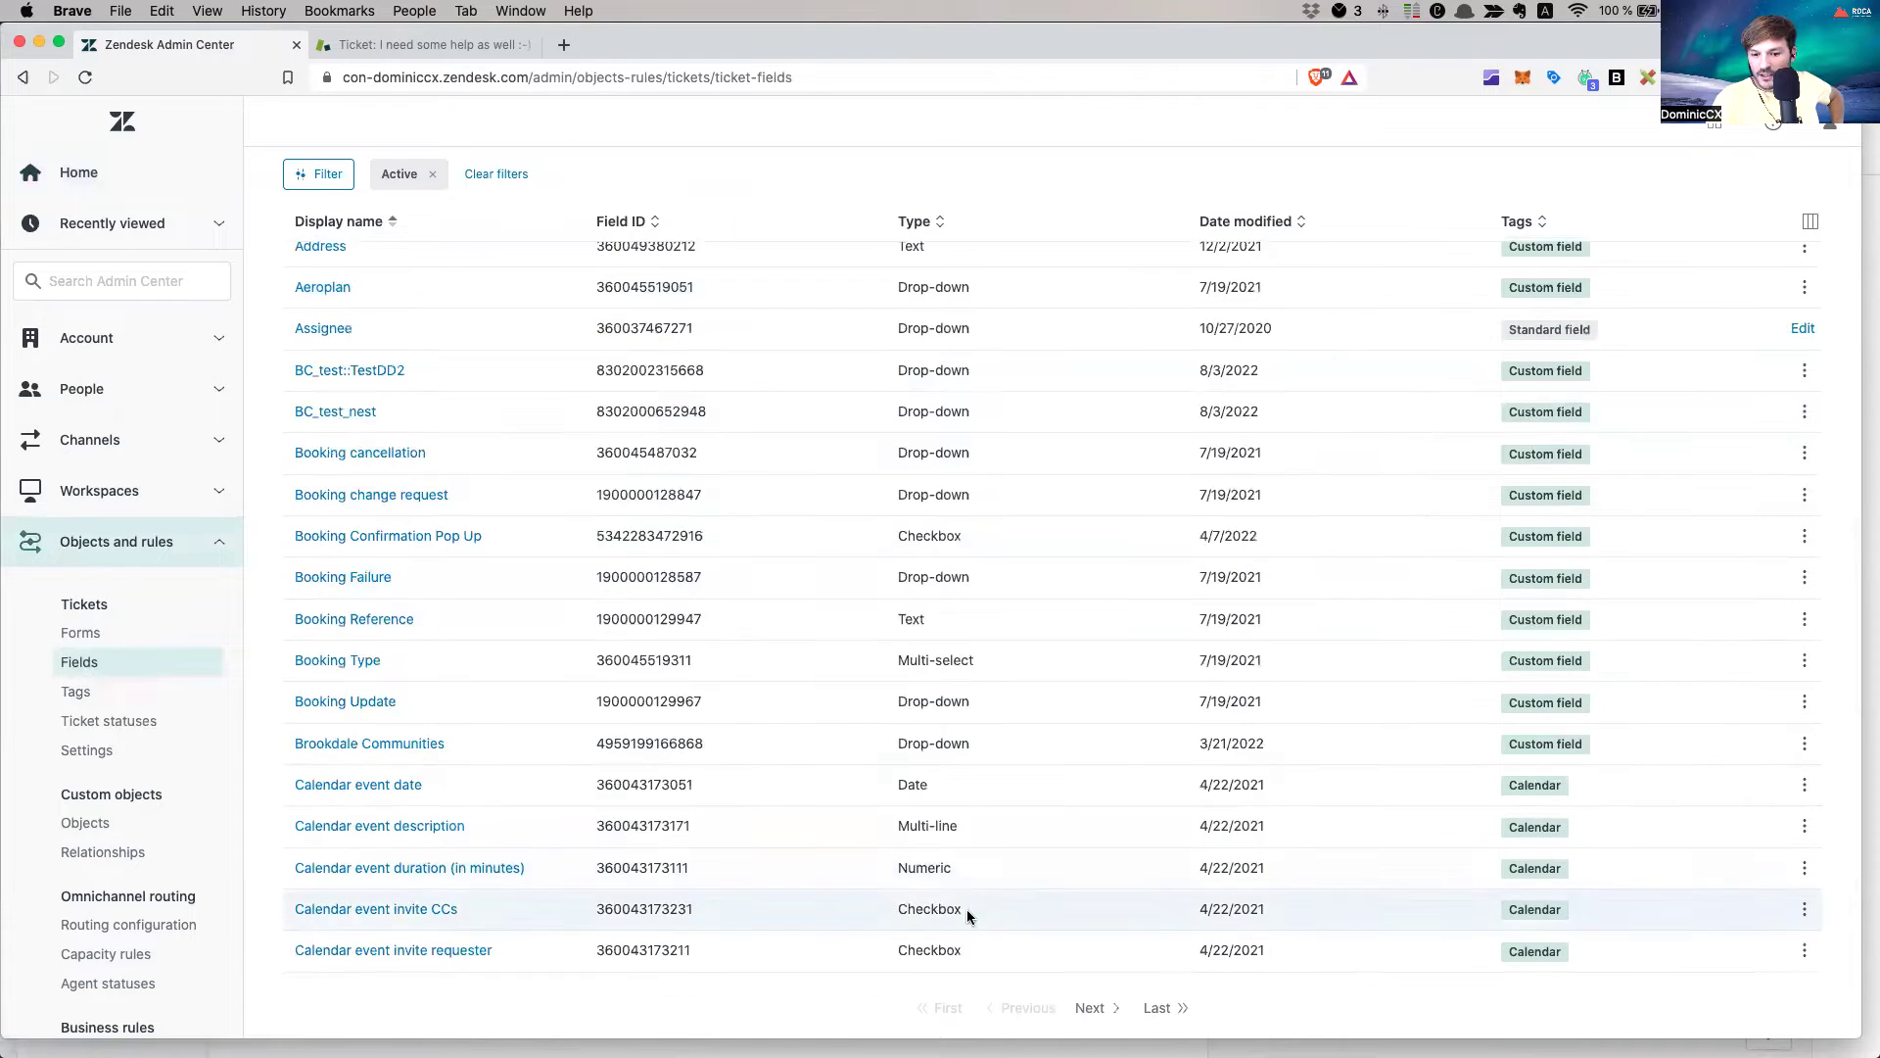
pyautogui.scroll(5, 702, 740)
pyautogui.click(104, 632)
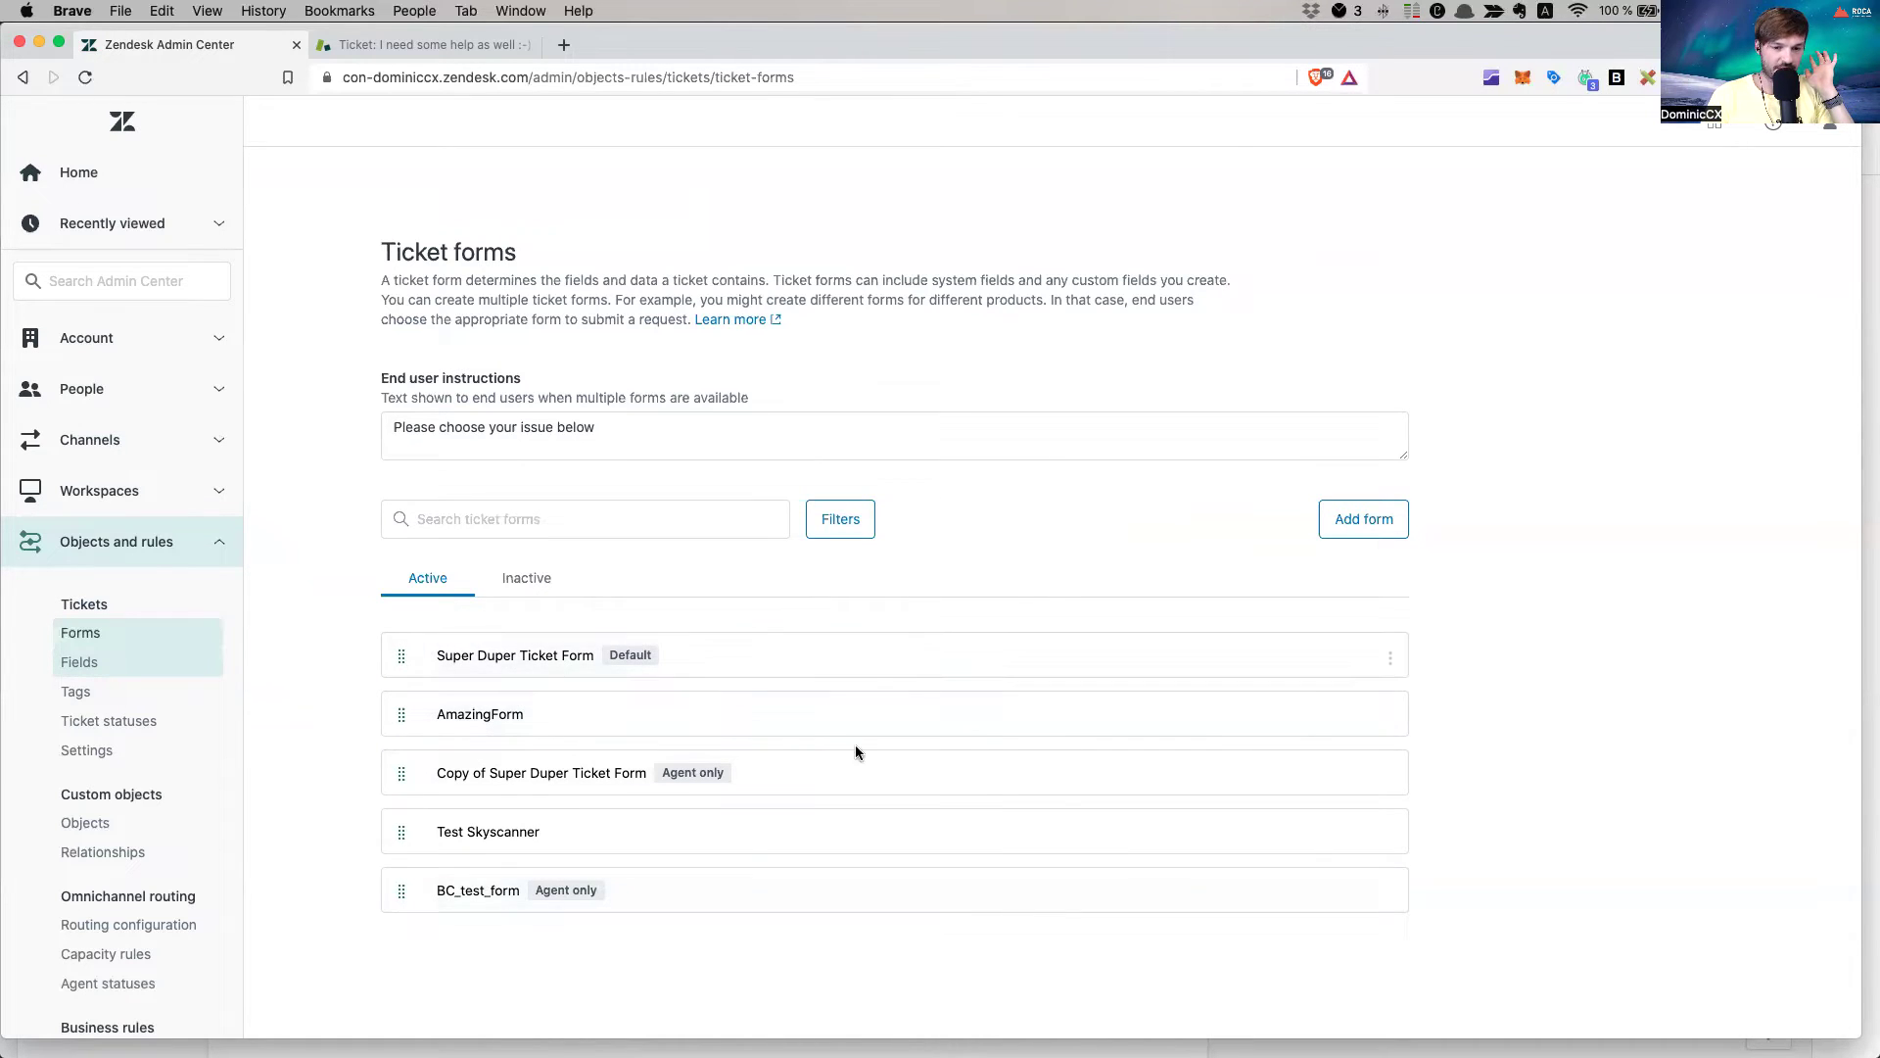
# Scroll the five active ticket forms and choose Add form
pyautogui.scroll(-2, 856, 752)
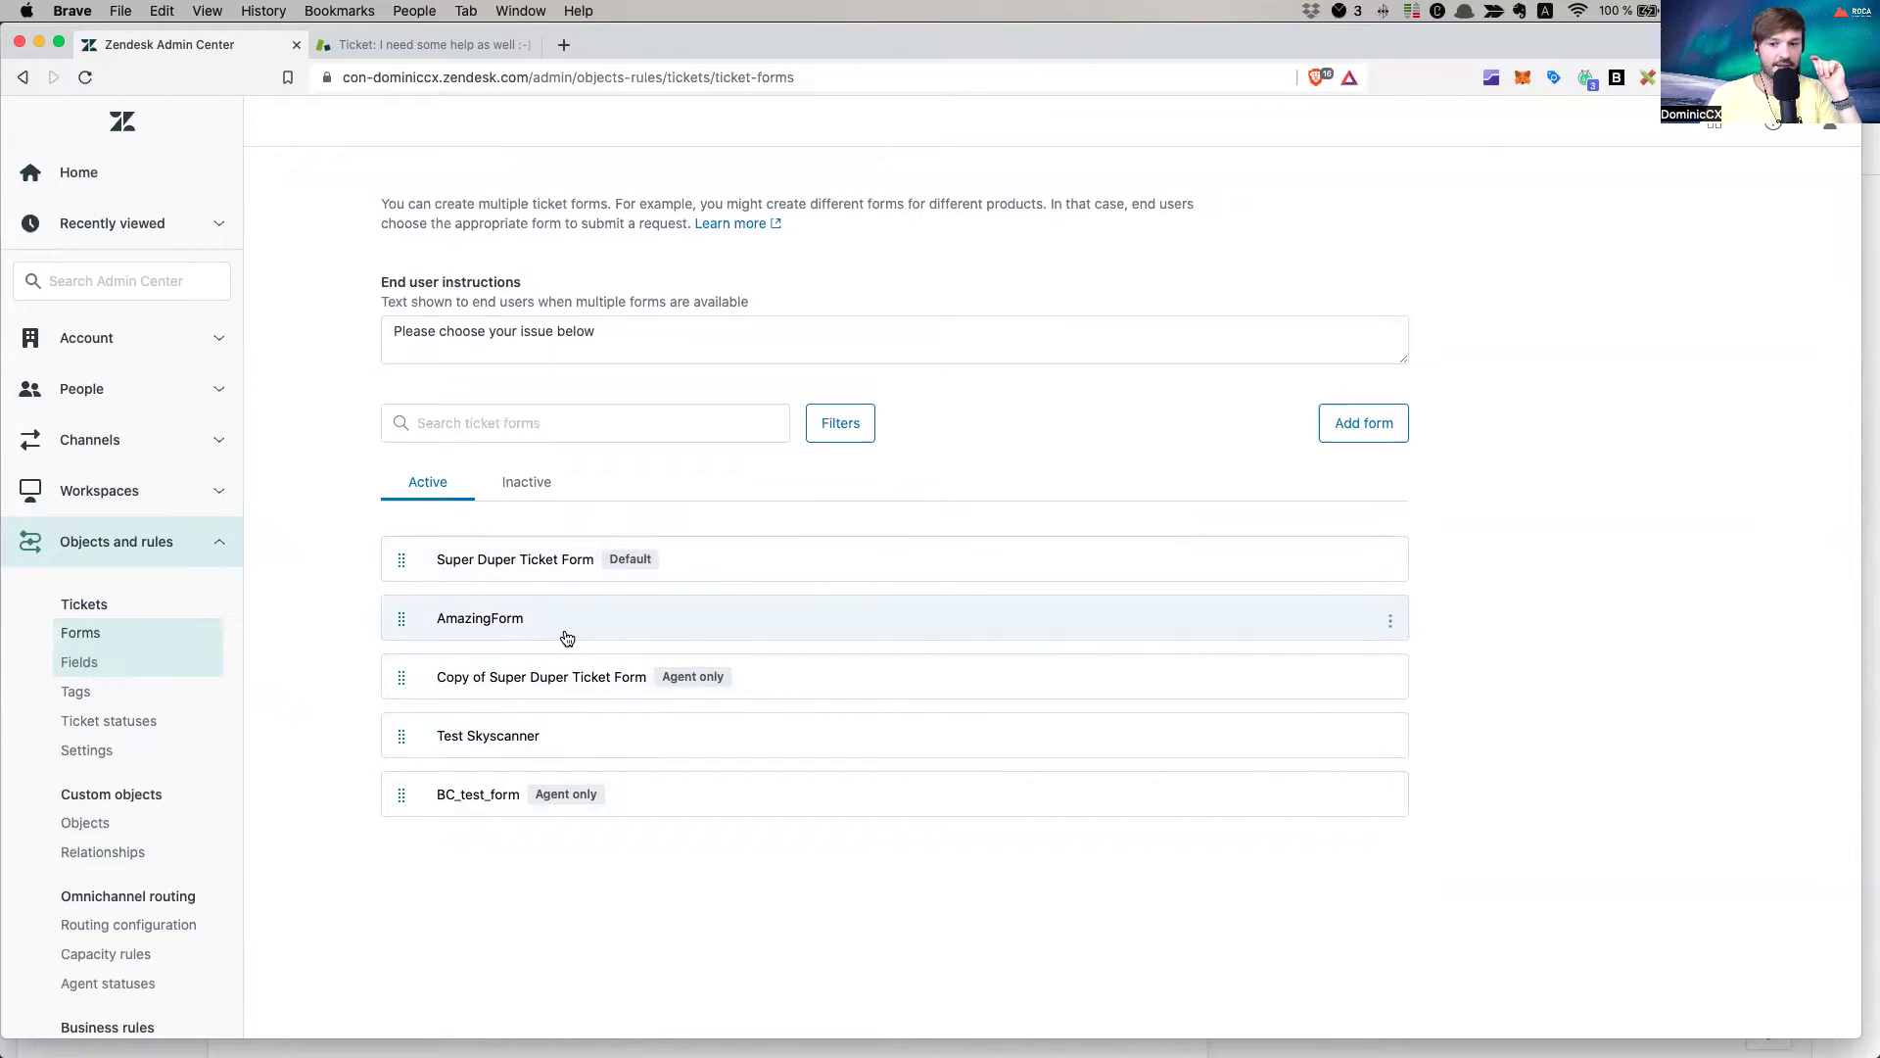
pyautogui.click(1392, 424)
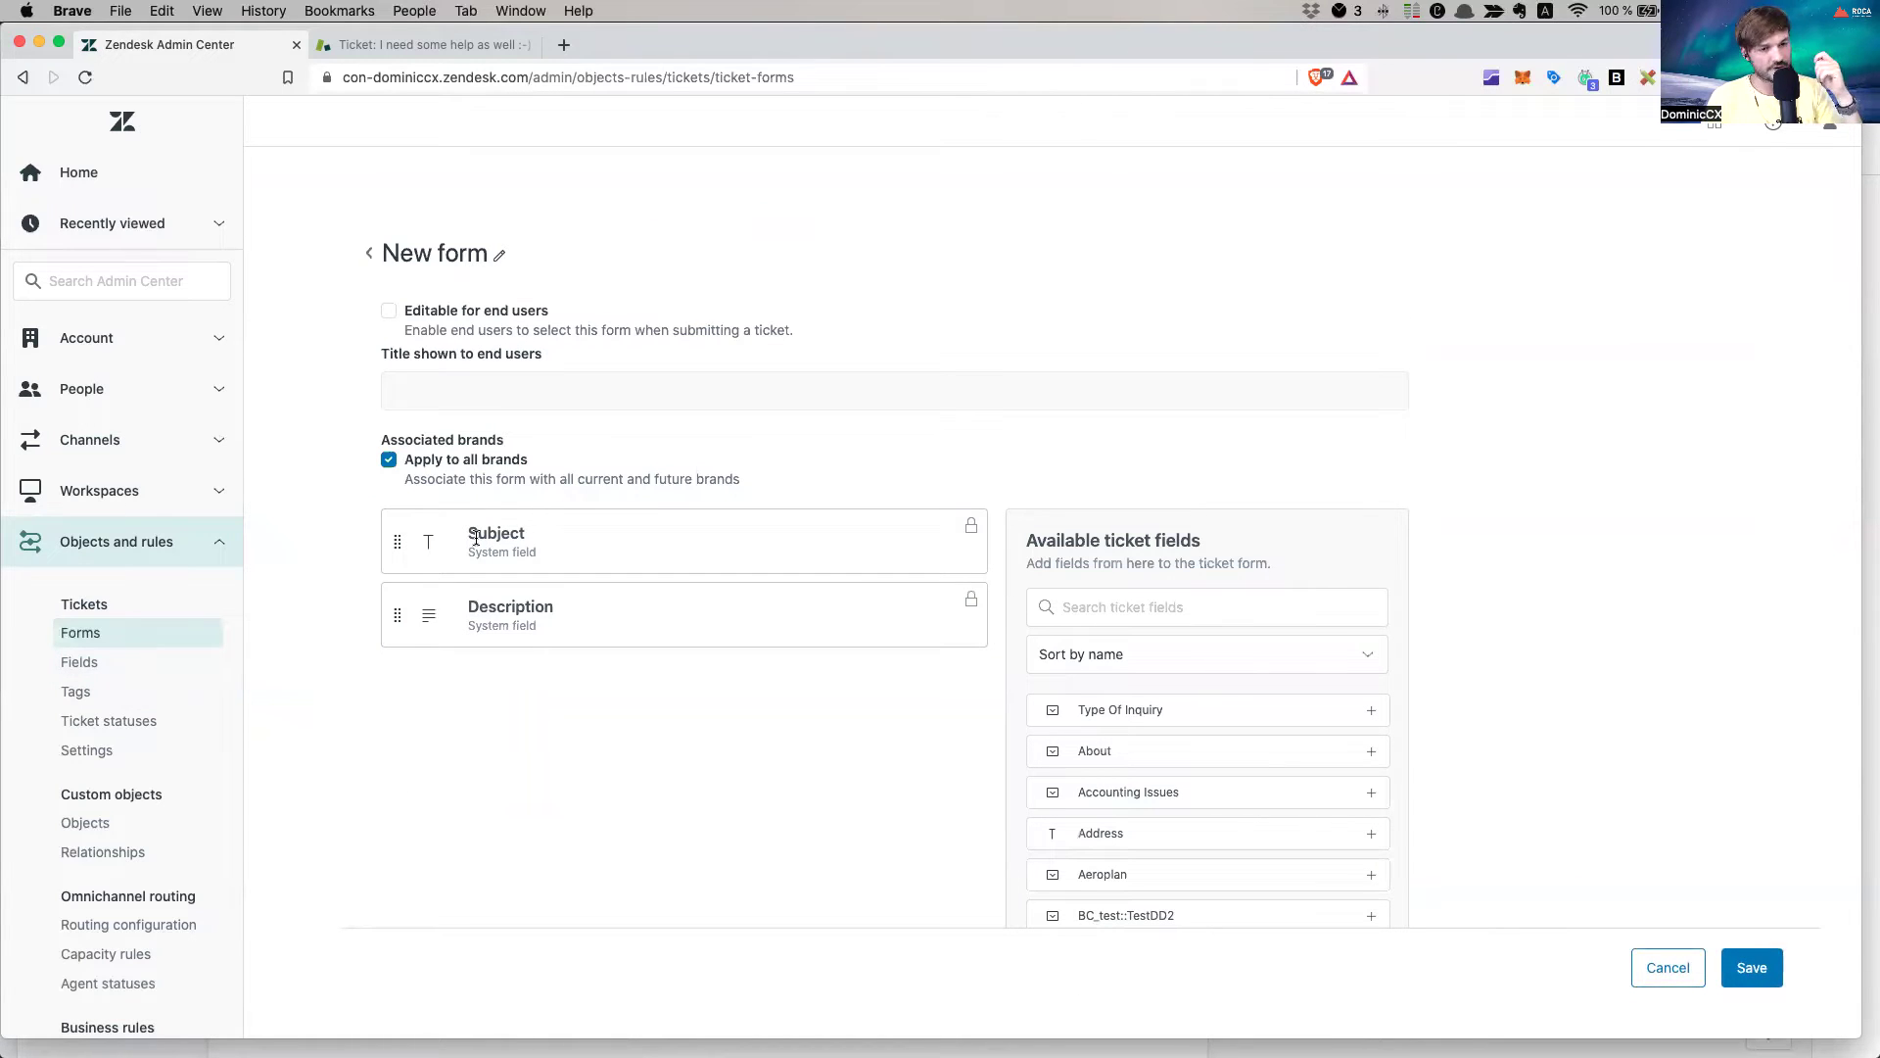
# Rename the new form's title to 'Brilliant'
pyautogui.click(456, 254)
pyautogui.doubleClick(457, 255)
pyautogui.tripleClick(456, 254)
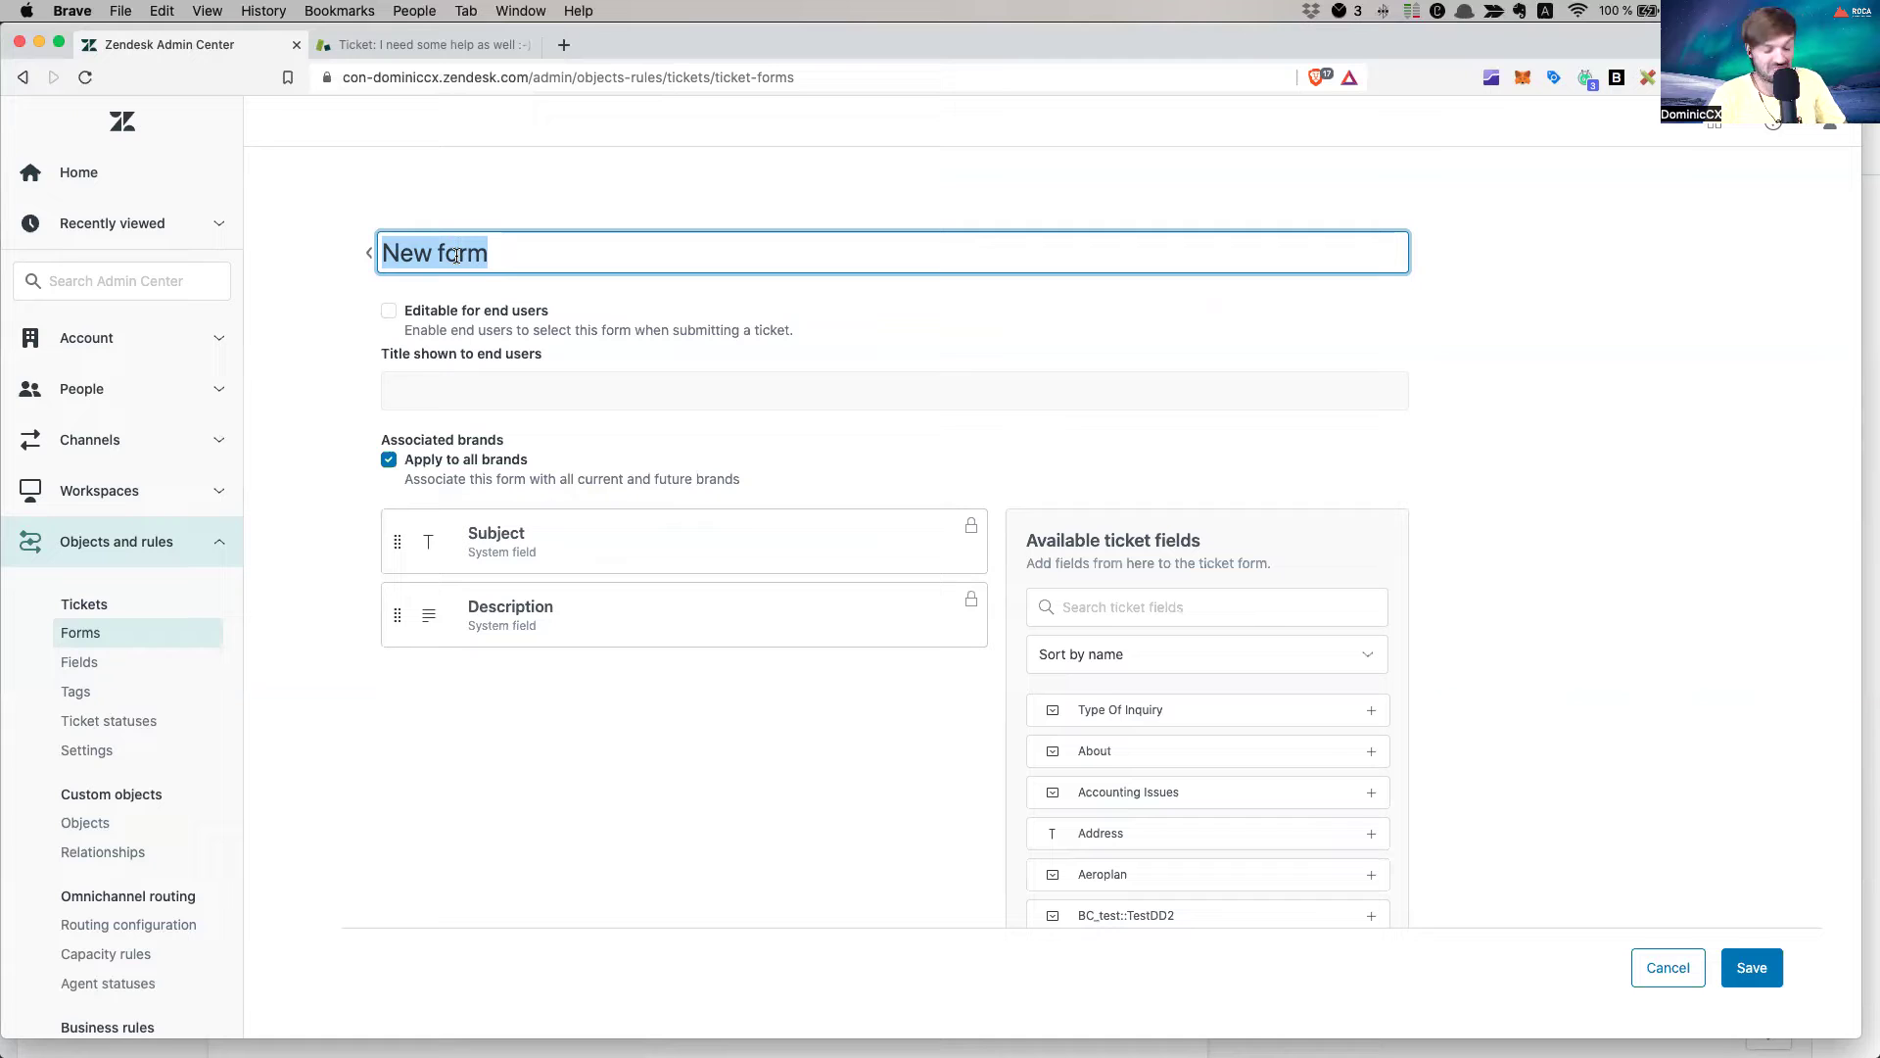
pyautogui.write('Brioi')
pyautogui.press('BackSpace')
pyautogui.press('BackSpace')
pyautogui.write('lliant')
pyautogui.press('super+space')
pyautogui.write('fpr')
pyautogui.press('BackSpace')
pyautogui.press('BackSpace')
pyautogui.press('BackSpace')
pyautogui.press('Escape')
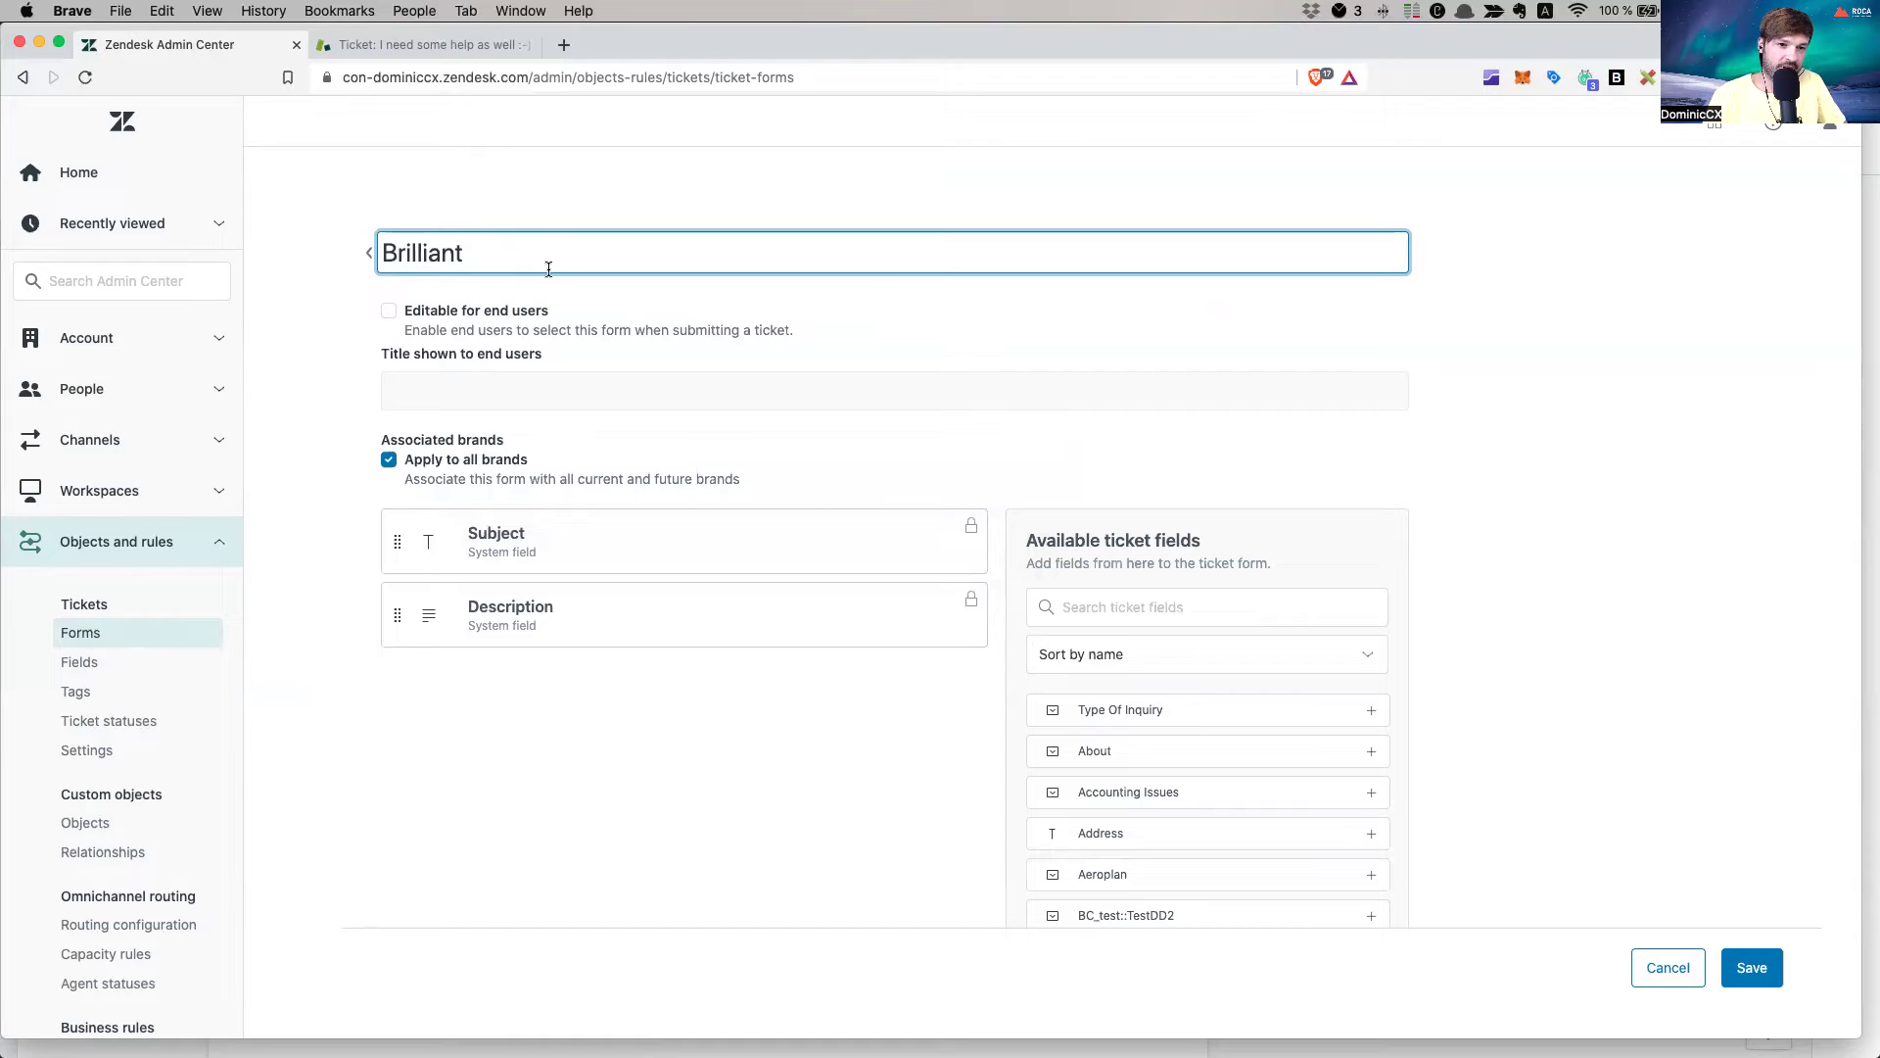
# Make the form editable for end users, titled 'Brilliant for for a brilliant customer'
pyautogui.click(390, 319)
pyautogui.click(509, 396)
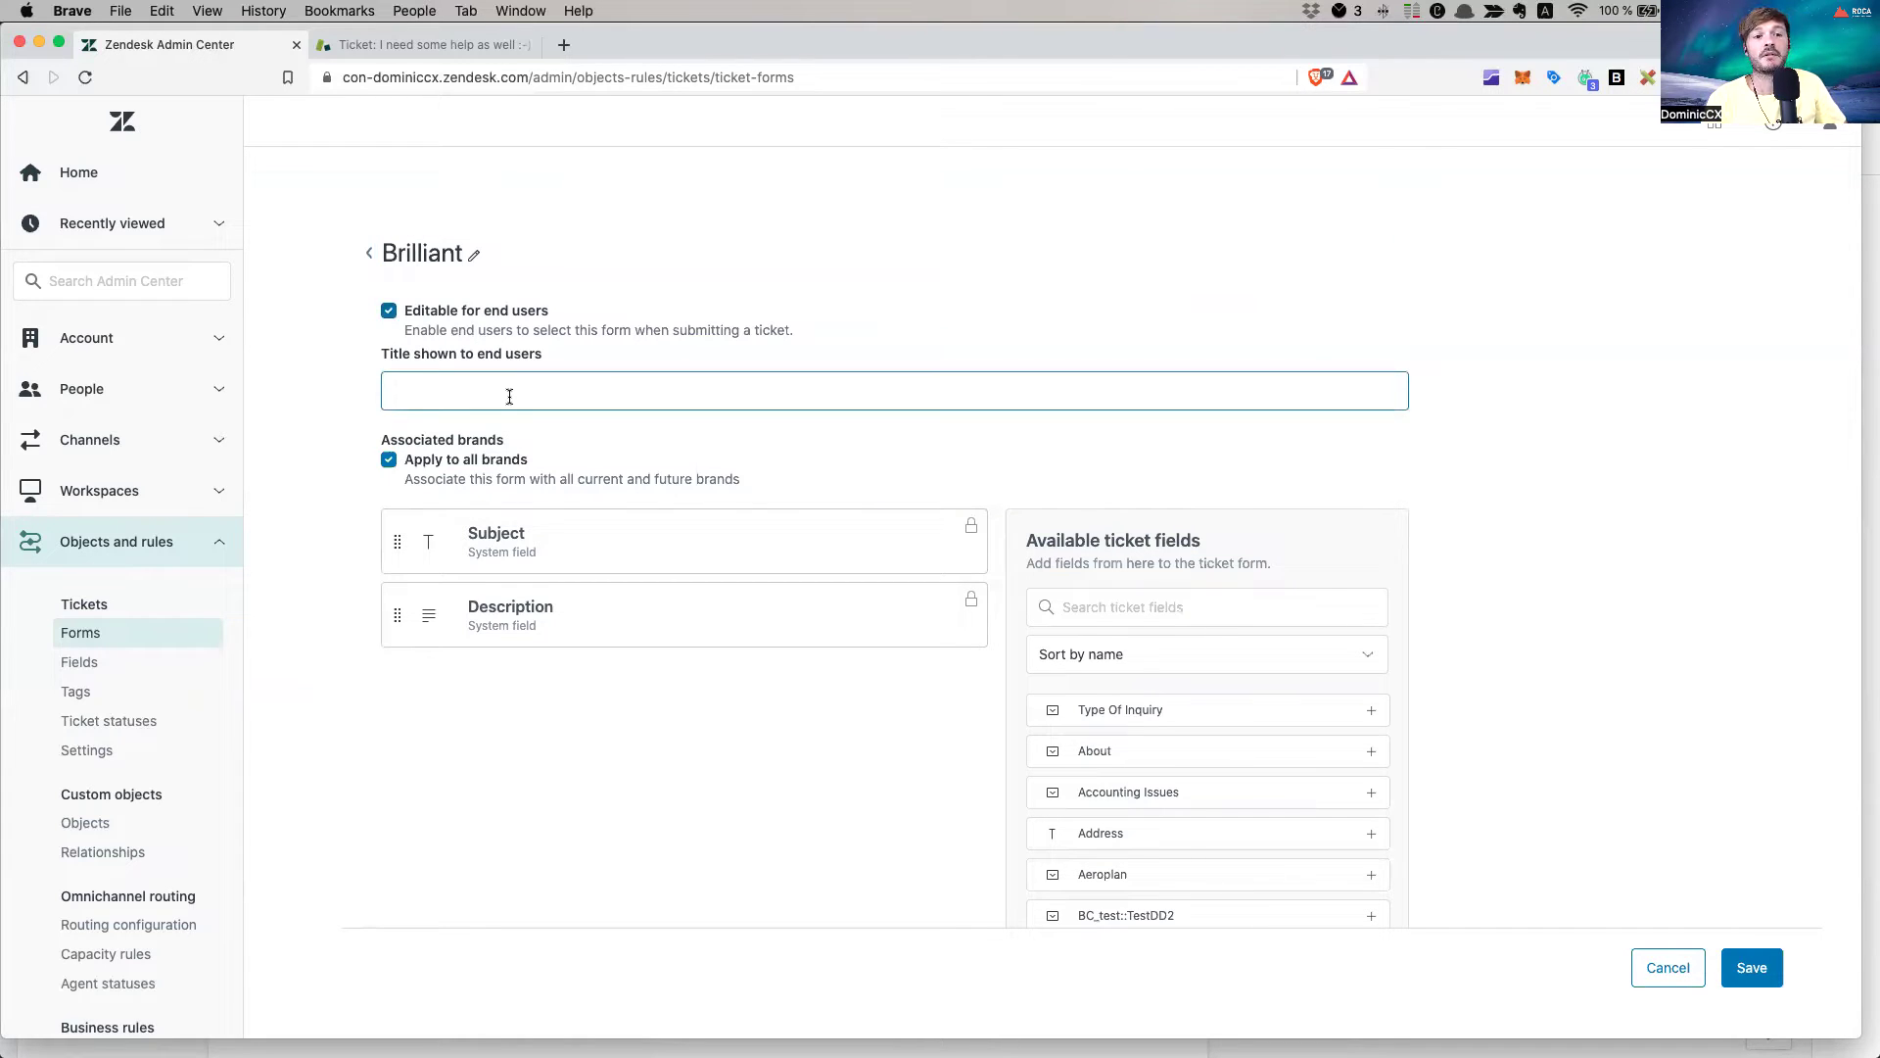
pyautogui.click(457, 391)
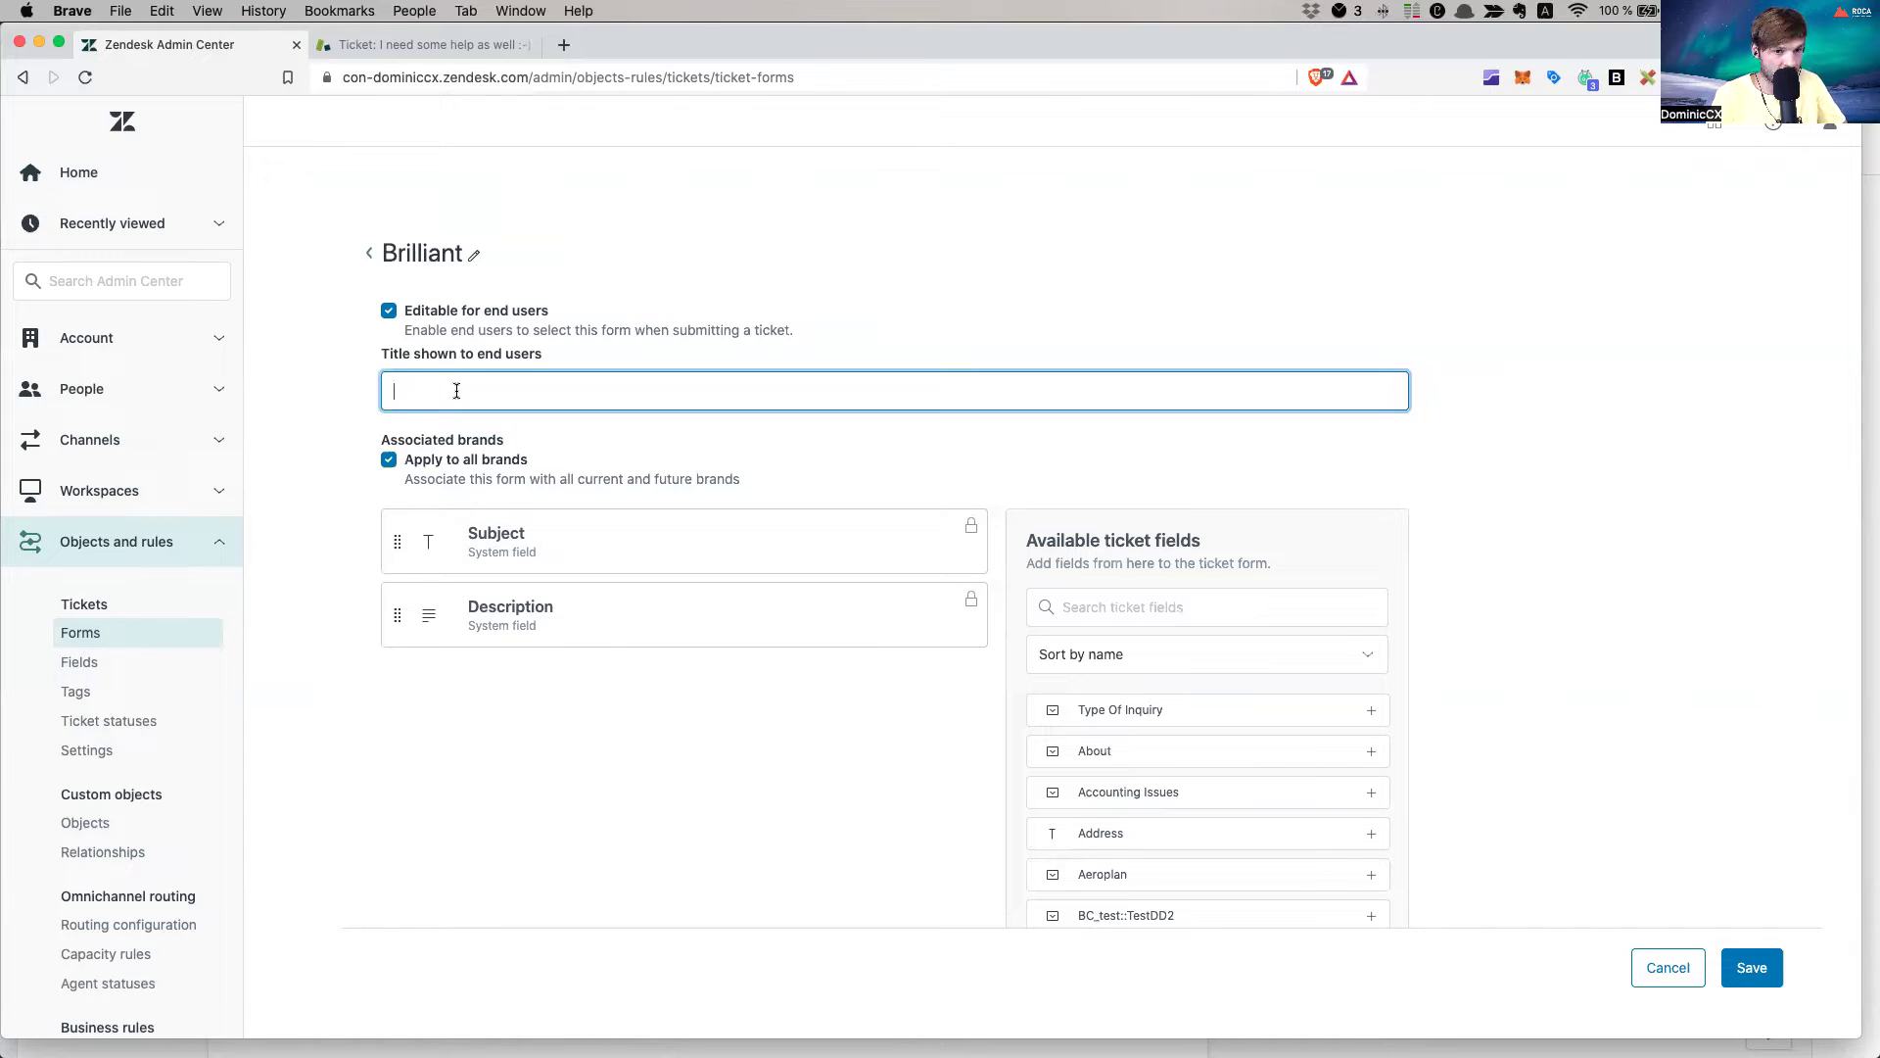
pyautogui.write('Bril')
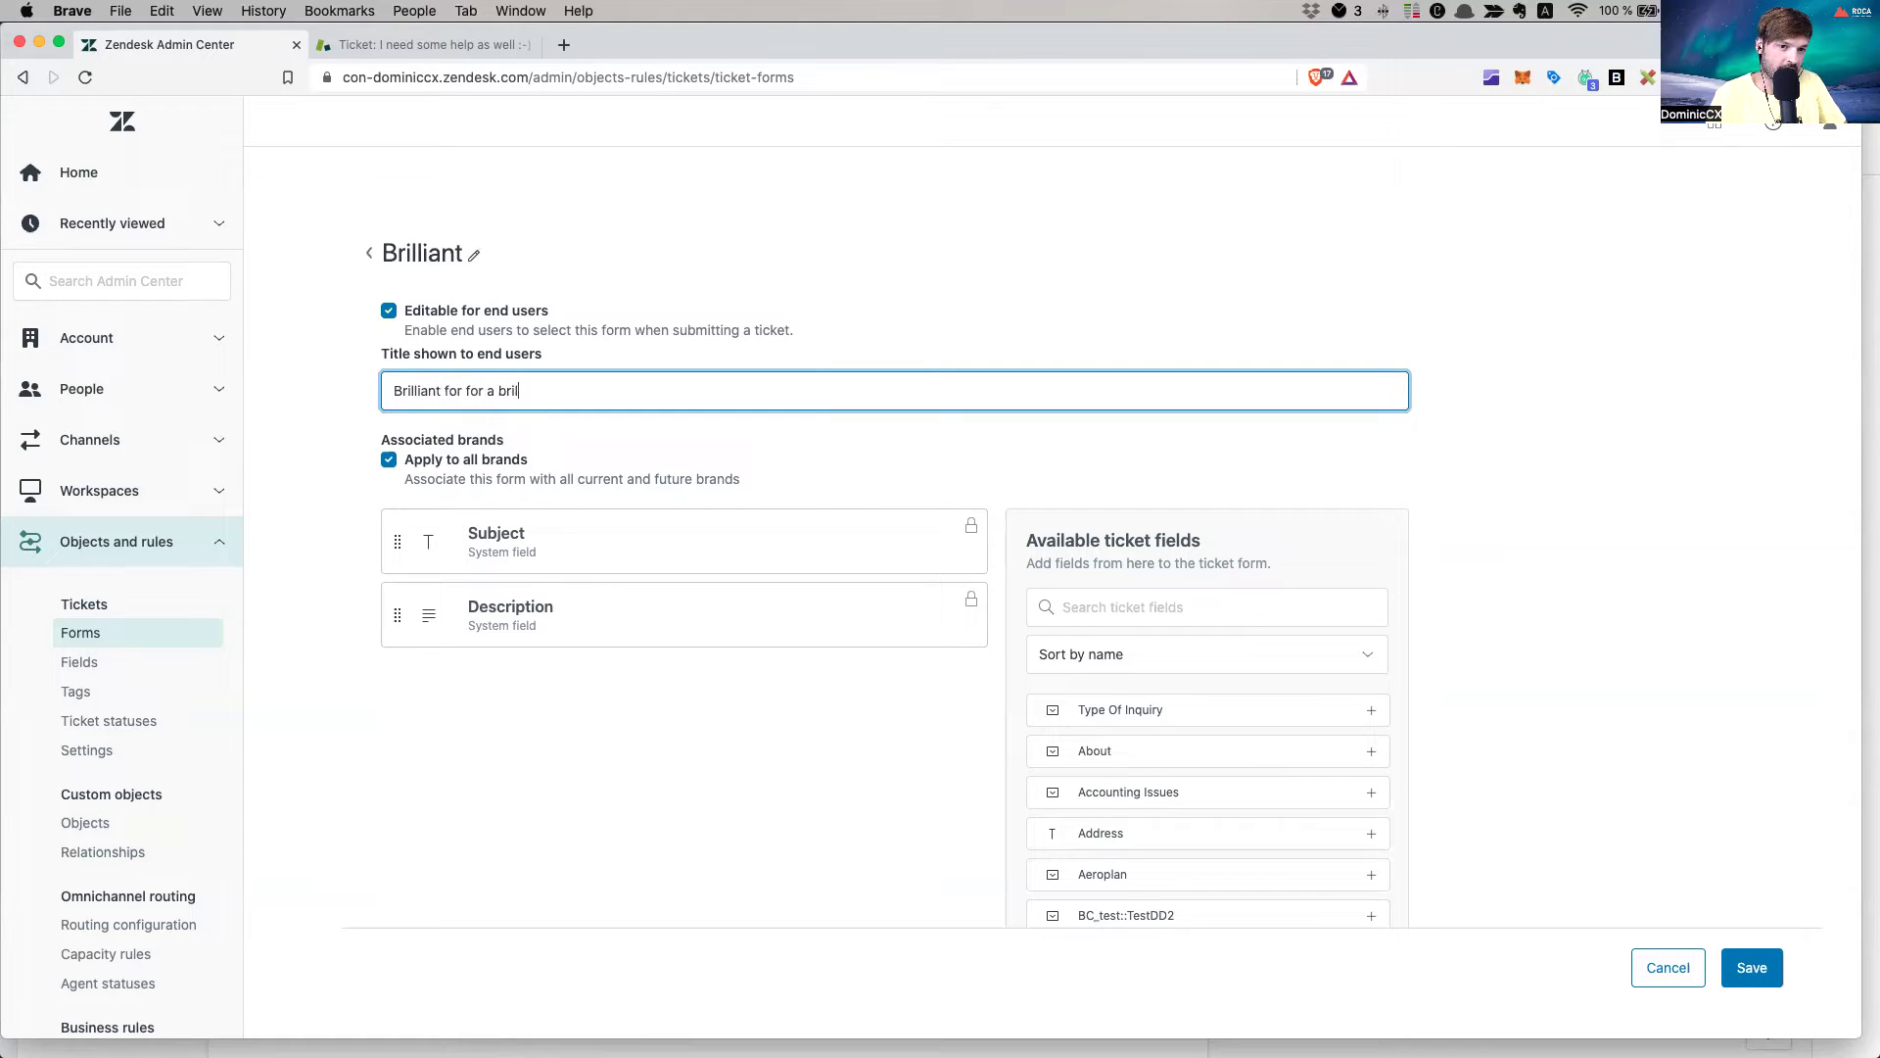
pyautogui.write('liant for form brilliant customers')
pyautogui.press('BackSpace')
pyautogui.press('BackSpace')
pyautogui.press('BackSpace')
pyautogui.press('BackSpace')
pyautogui.press('BackSpace')
pyautogui.press('BackSpace')
pyautogui.press('BackSpace')
pyautogui.press('BackSpace')
pyautogui.press('BackSpace')
pyautogui.press('BackSpace')
pyautogui.press('BackSpace')
pyautogui.write('t customer')
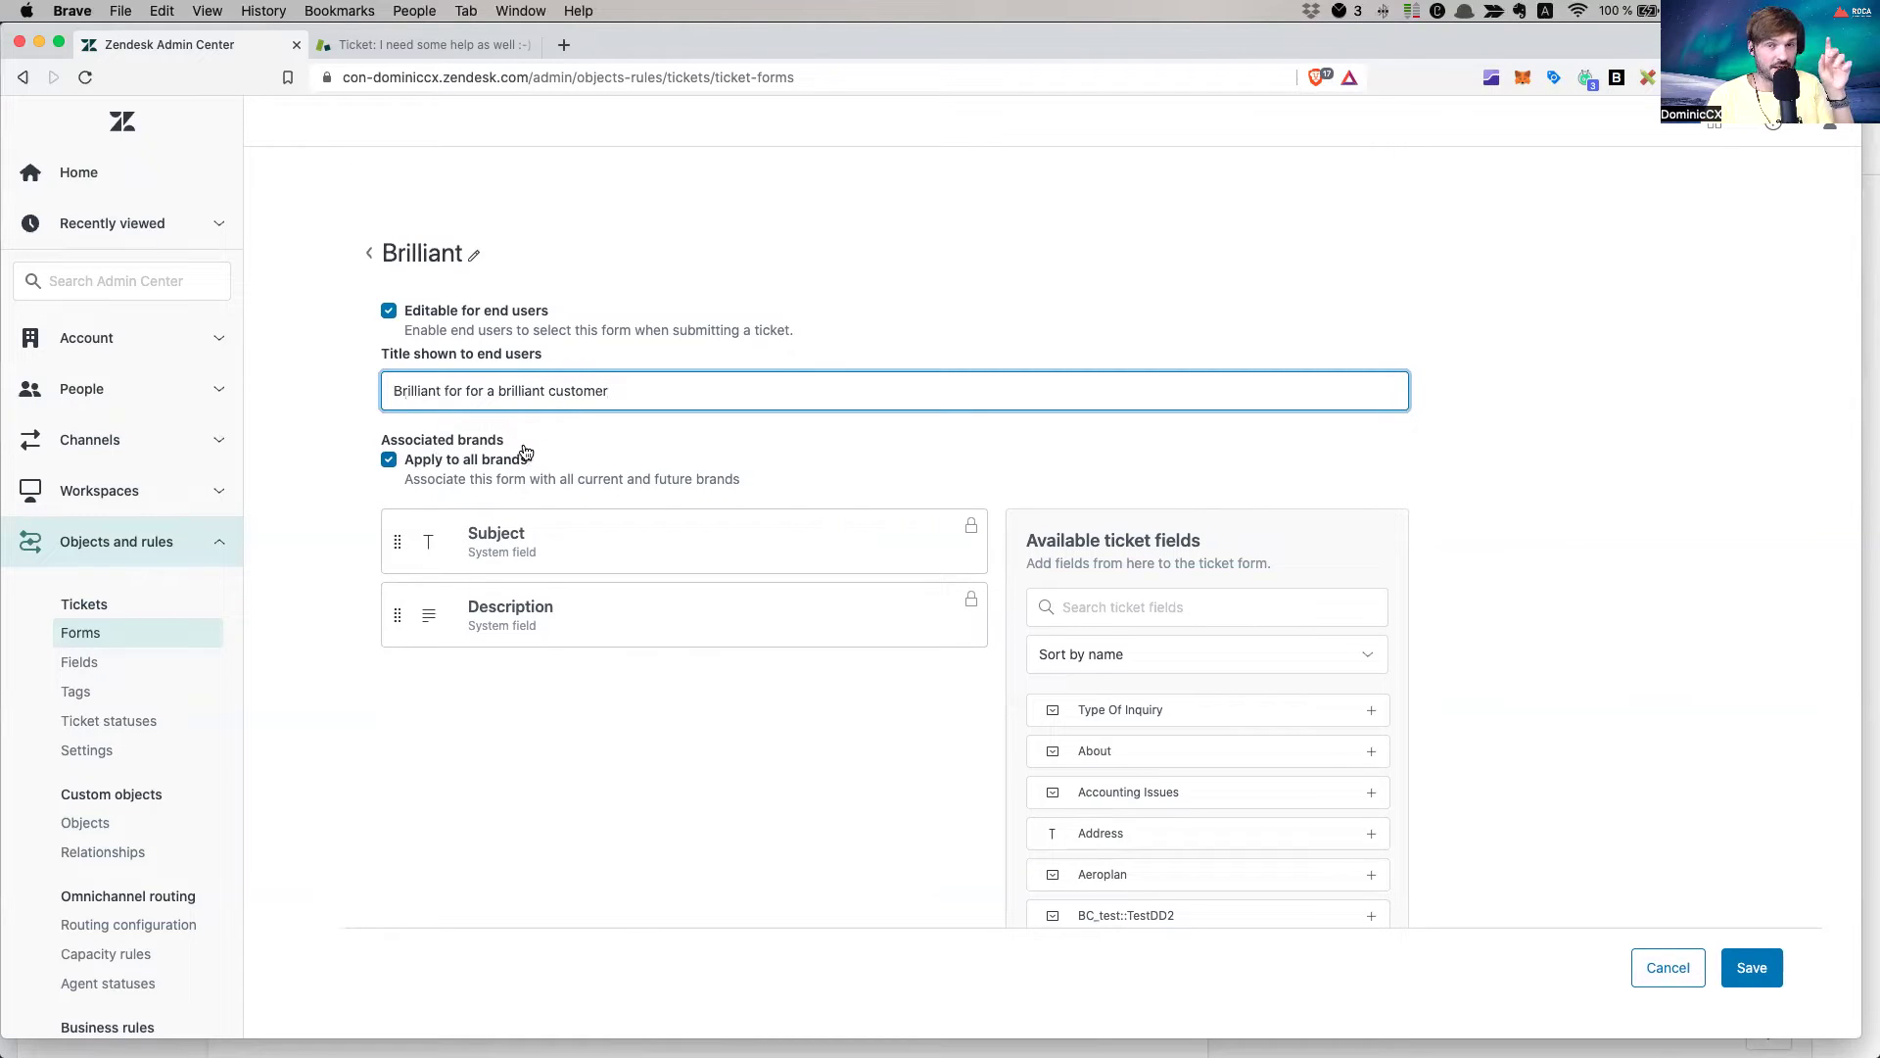
# Untick Apply to all brands and associate the Brilliant form with the Con-Dominiccx brand
pyautogui.click(384, 465)
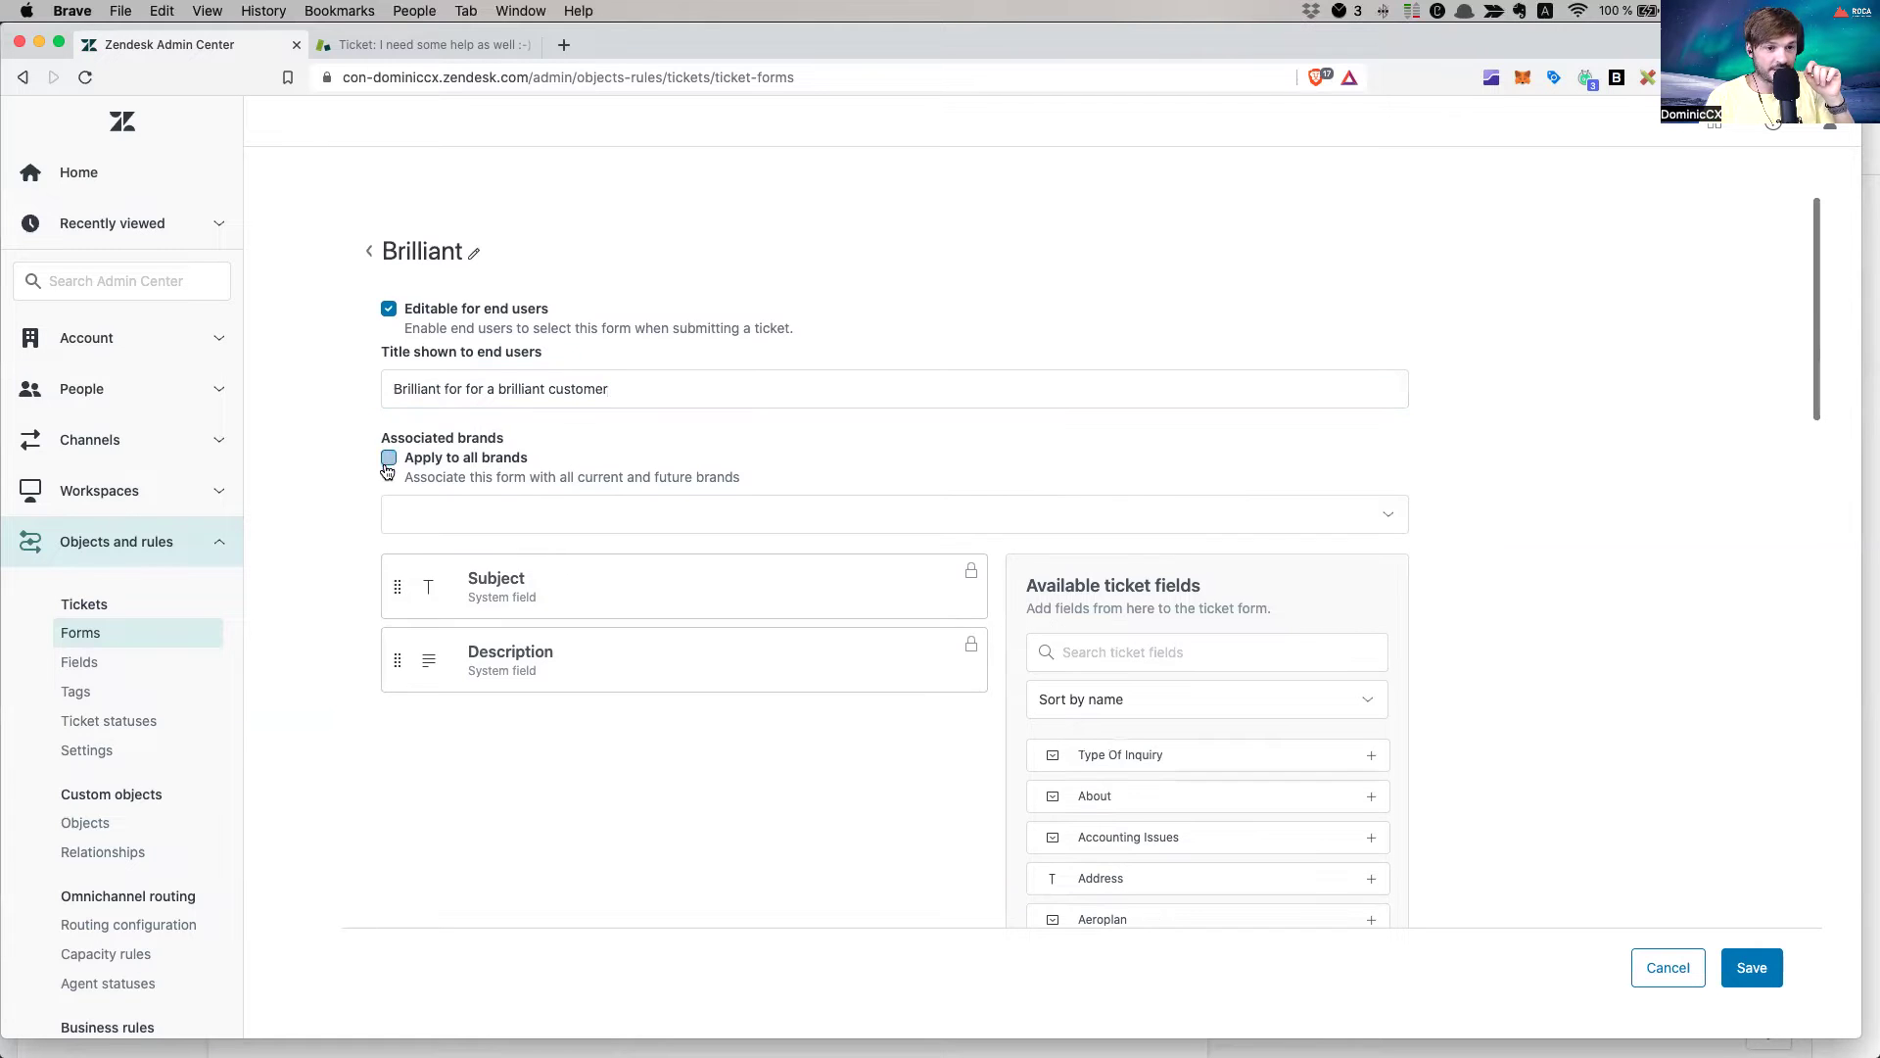
pyautogui.click(545, 507)
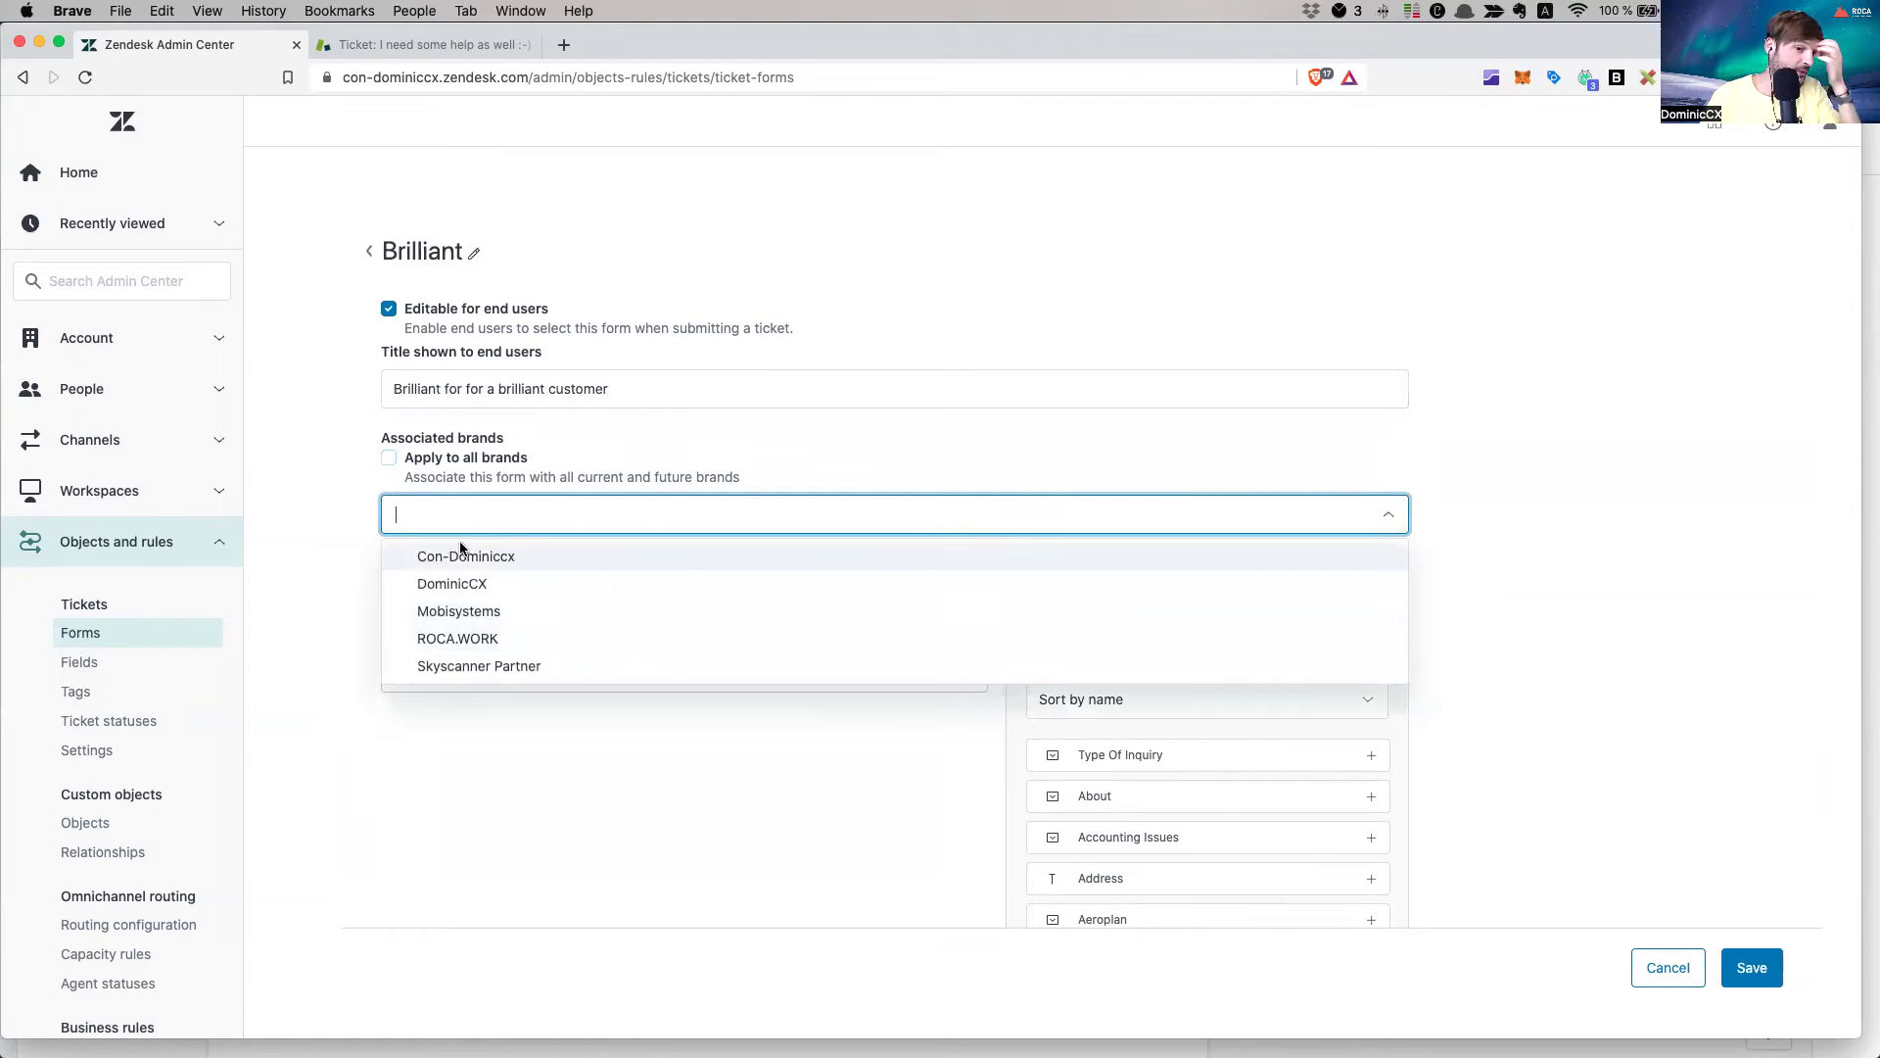
pyautogui.click(556, 557)
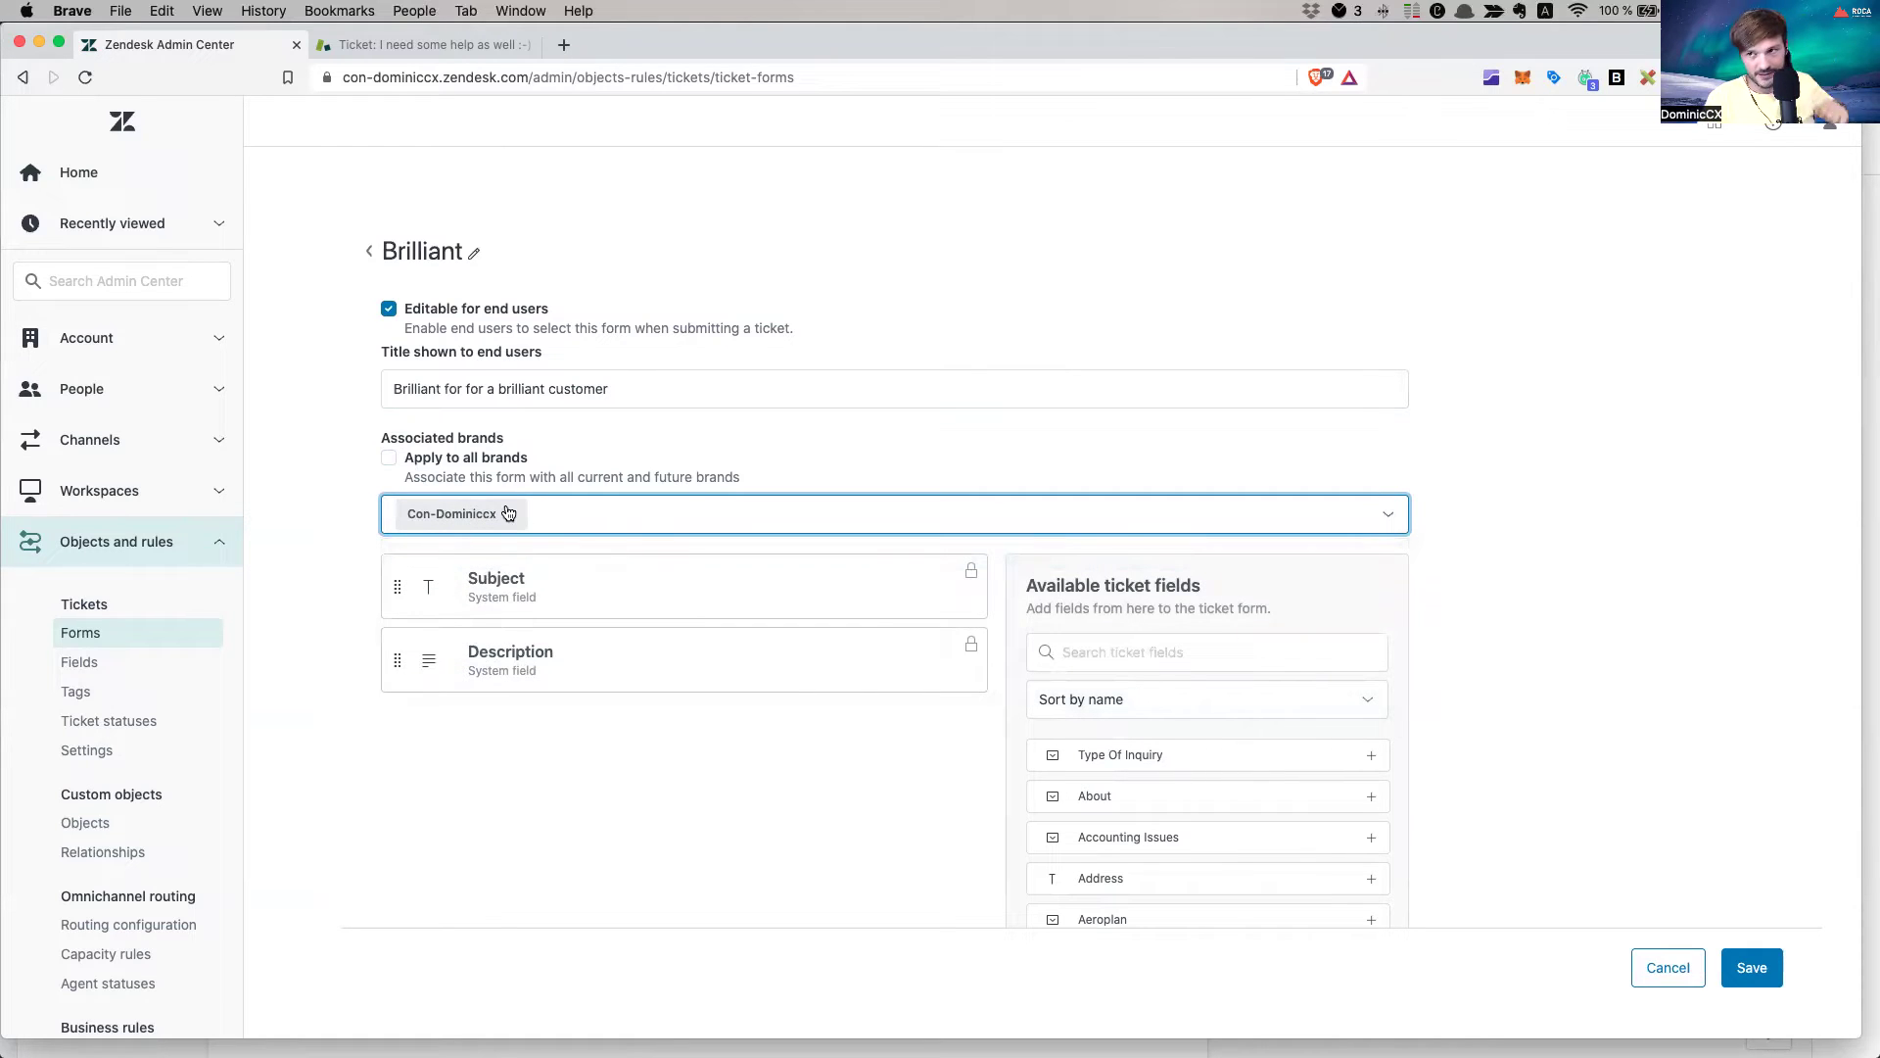
pyautogui.scroll(1, 554, 633)
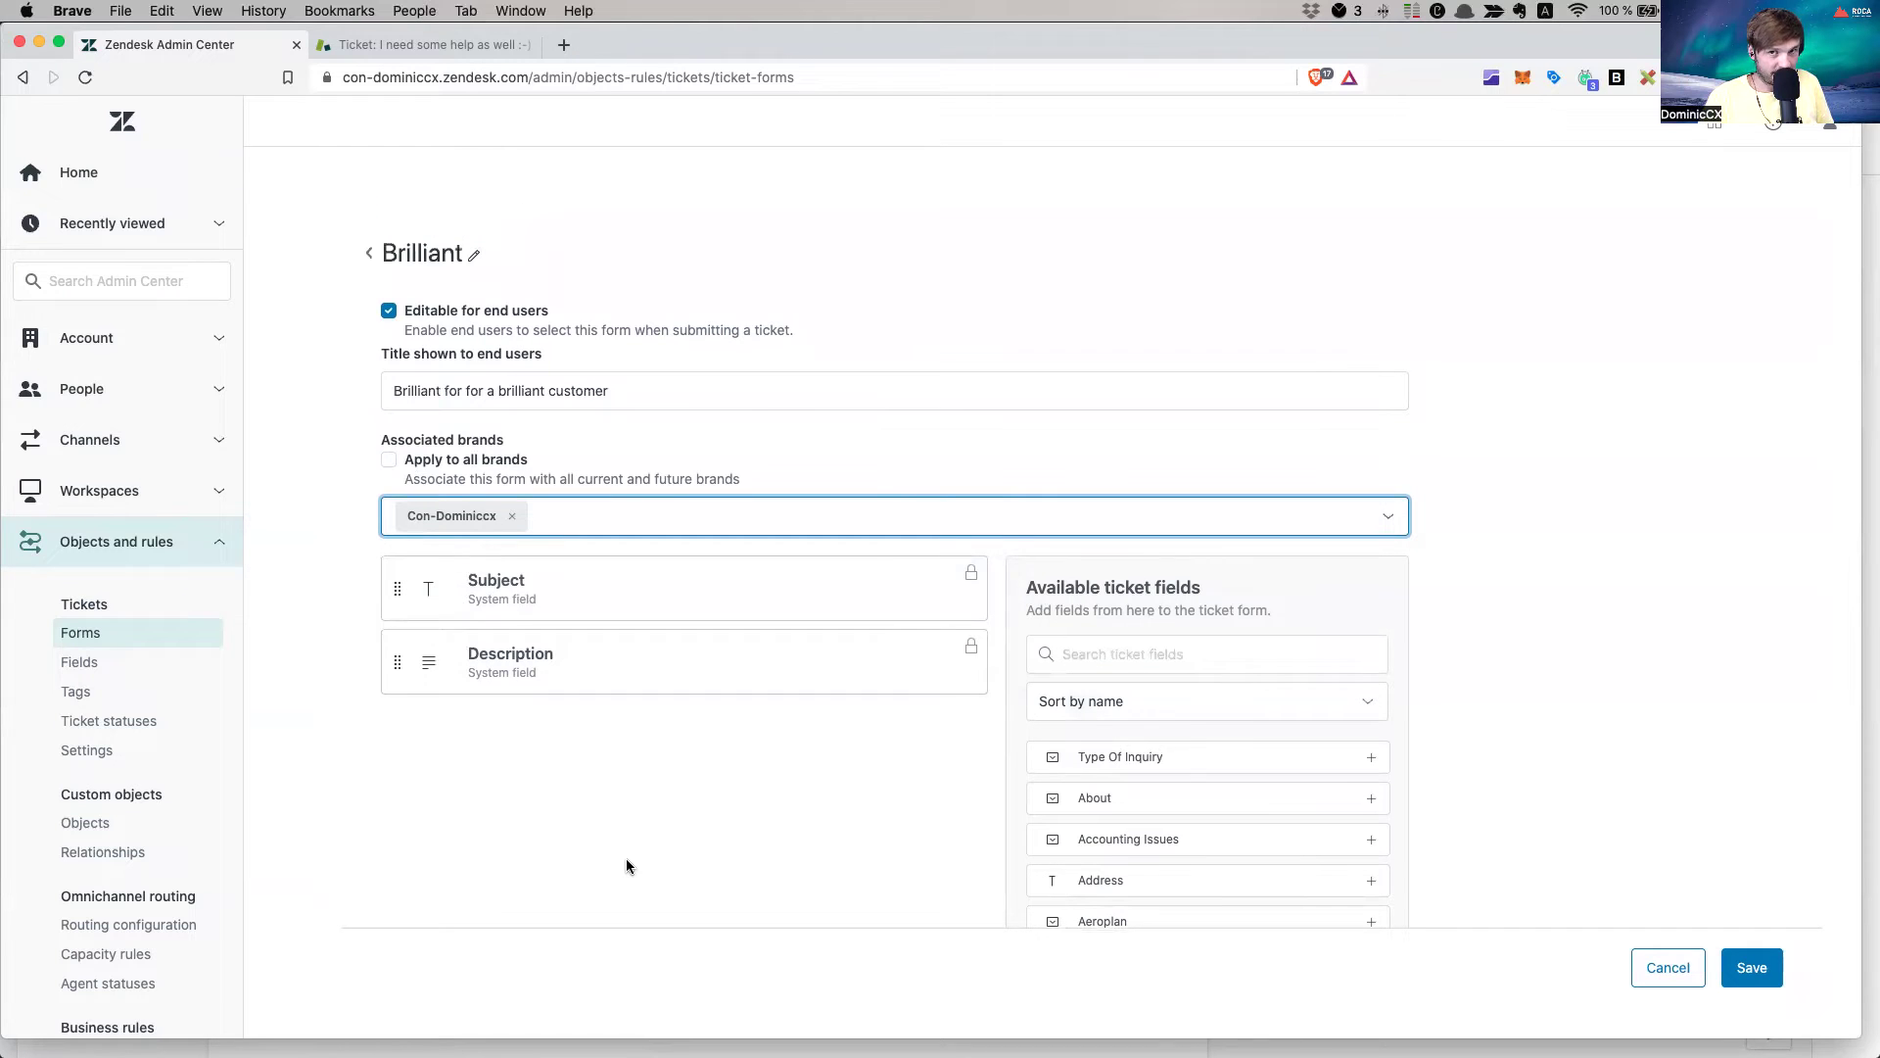
pyautogui.scroll(-3, 626, 858)
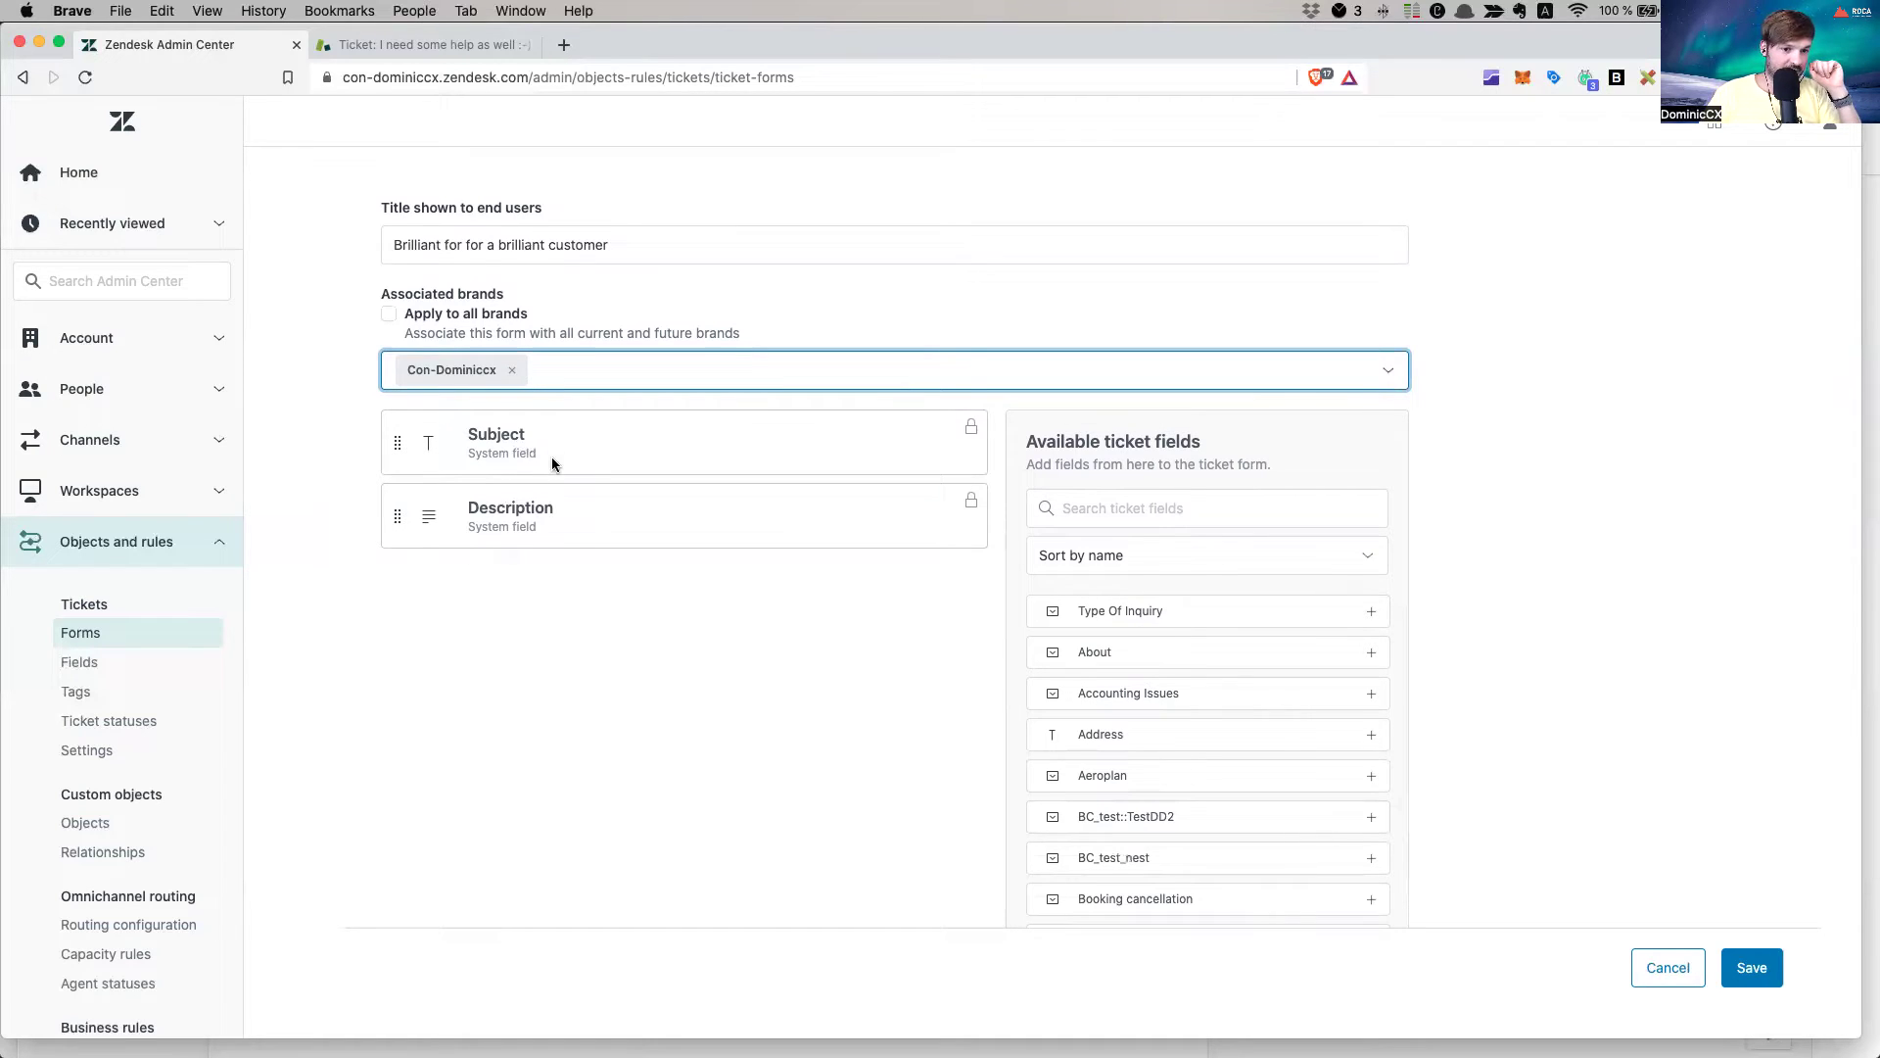
# Add the Type Of Inquiry, Issue, Language and Passport ID fields to the form
pyautogui.scroll(-3, 1193, 682)
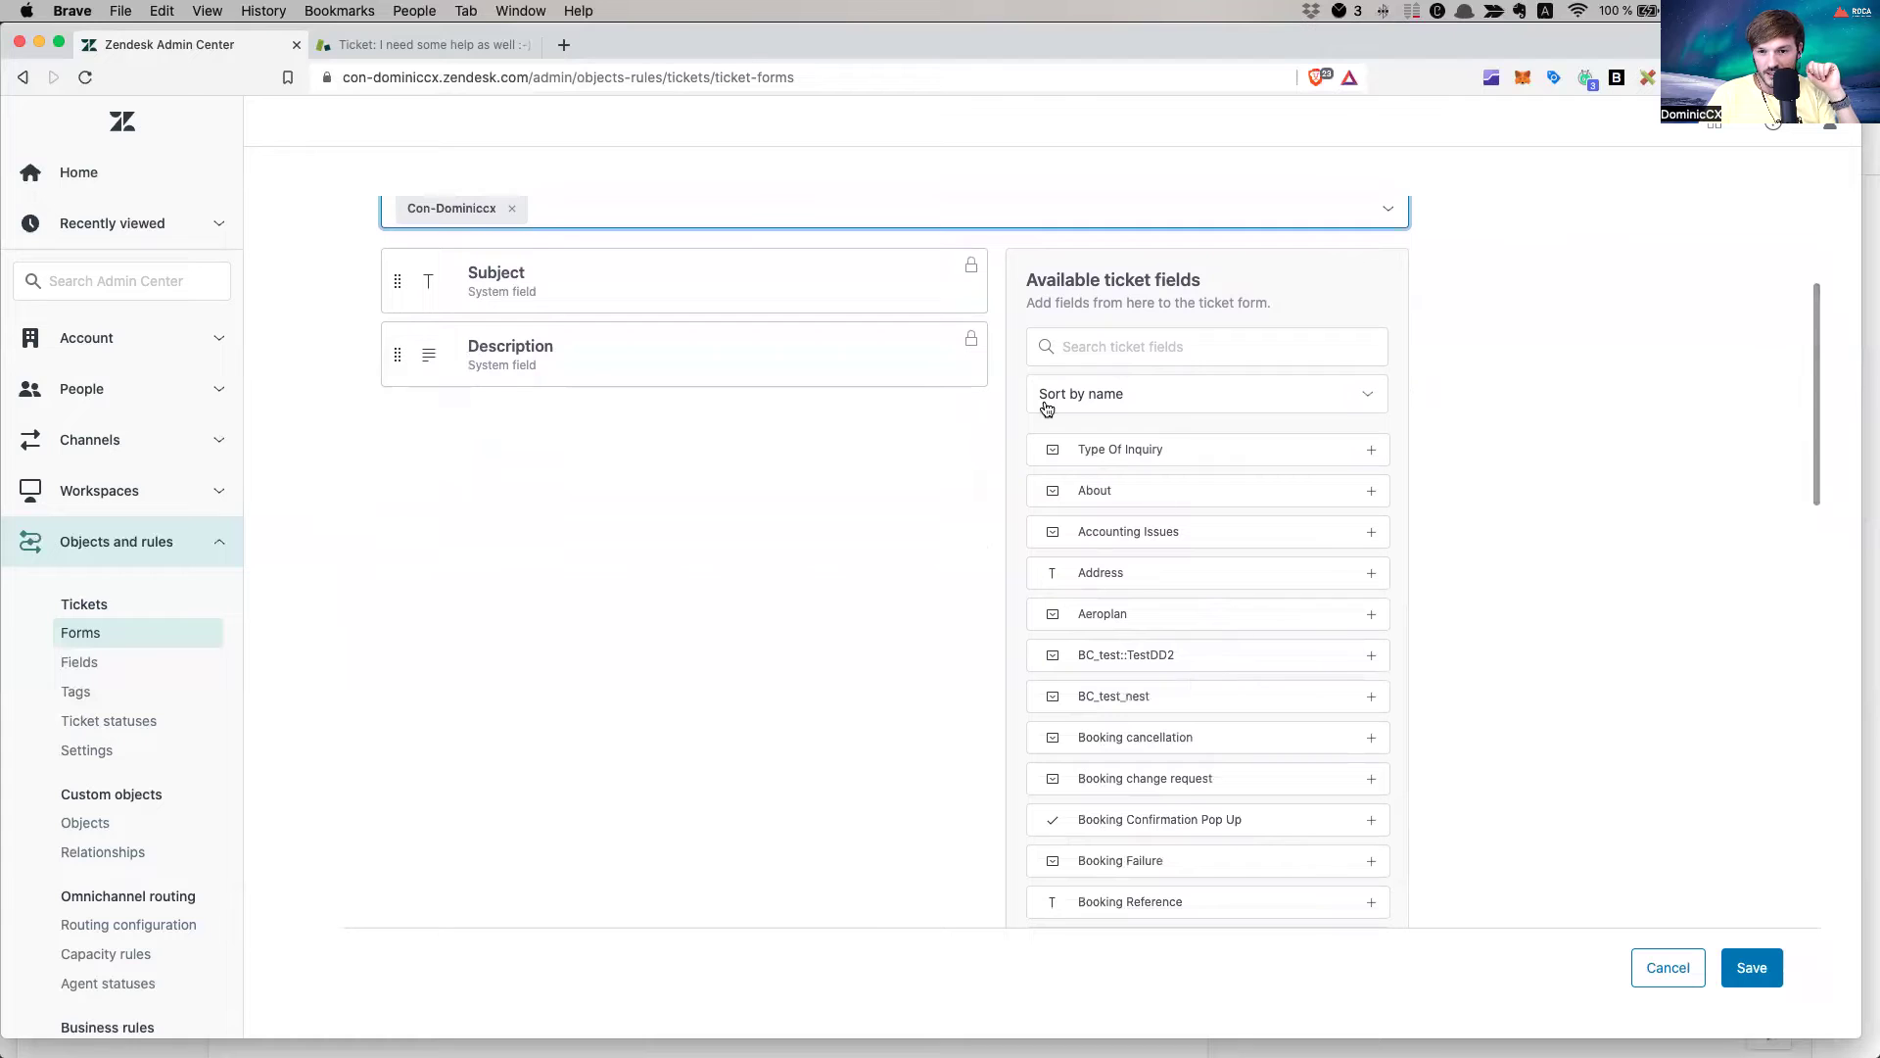
pyautogui.click(1371, 450)
pyautogui.scroll(-2, 1277, 542)
pyautogui.scroll(-3, 1277, 541)
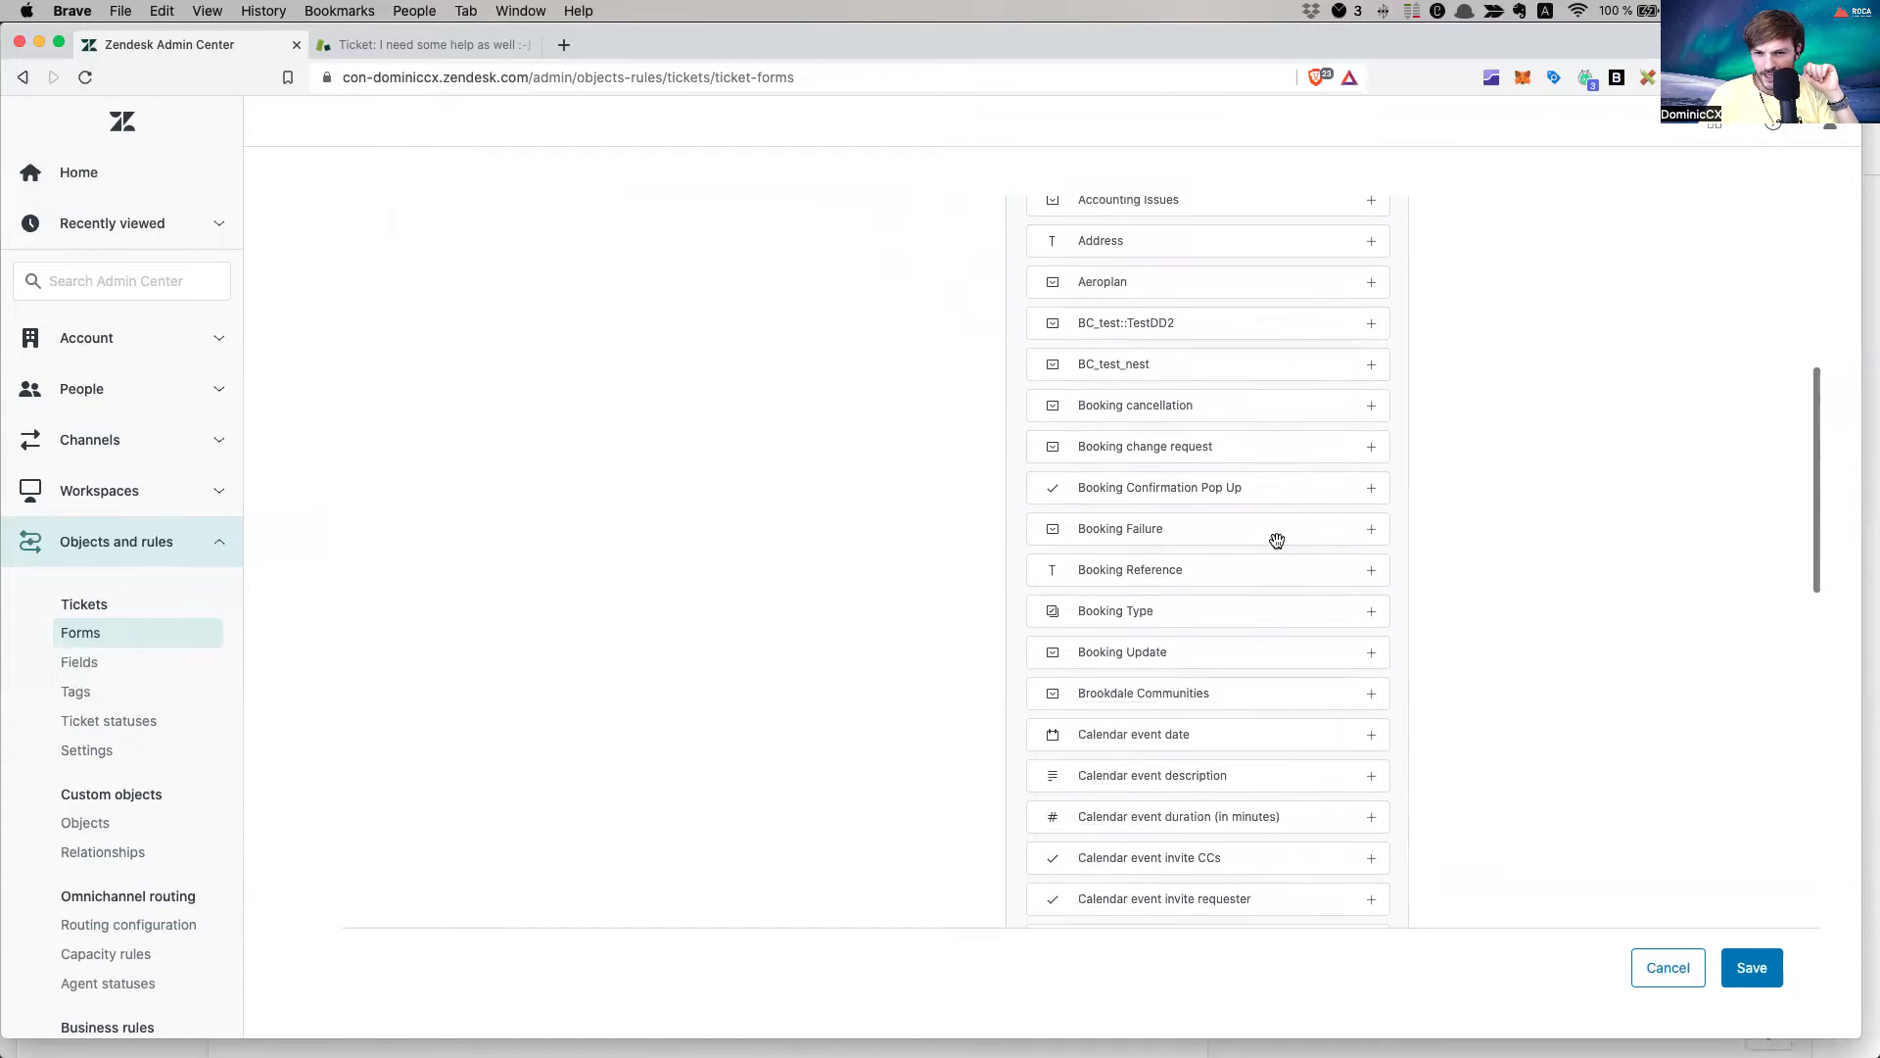
pyautogui.scroll(-2, 1265, 523)
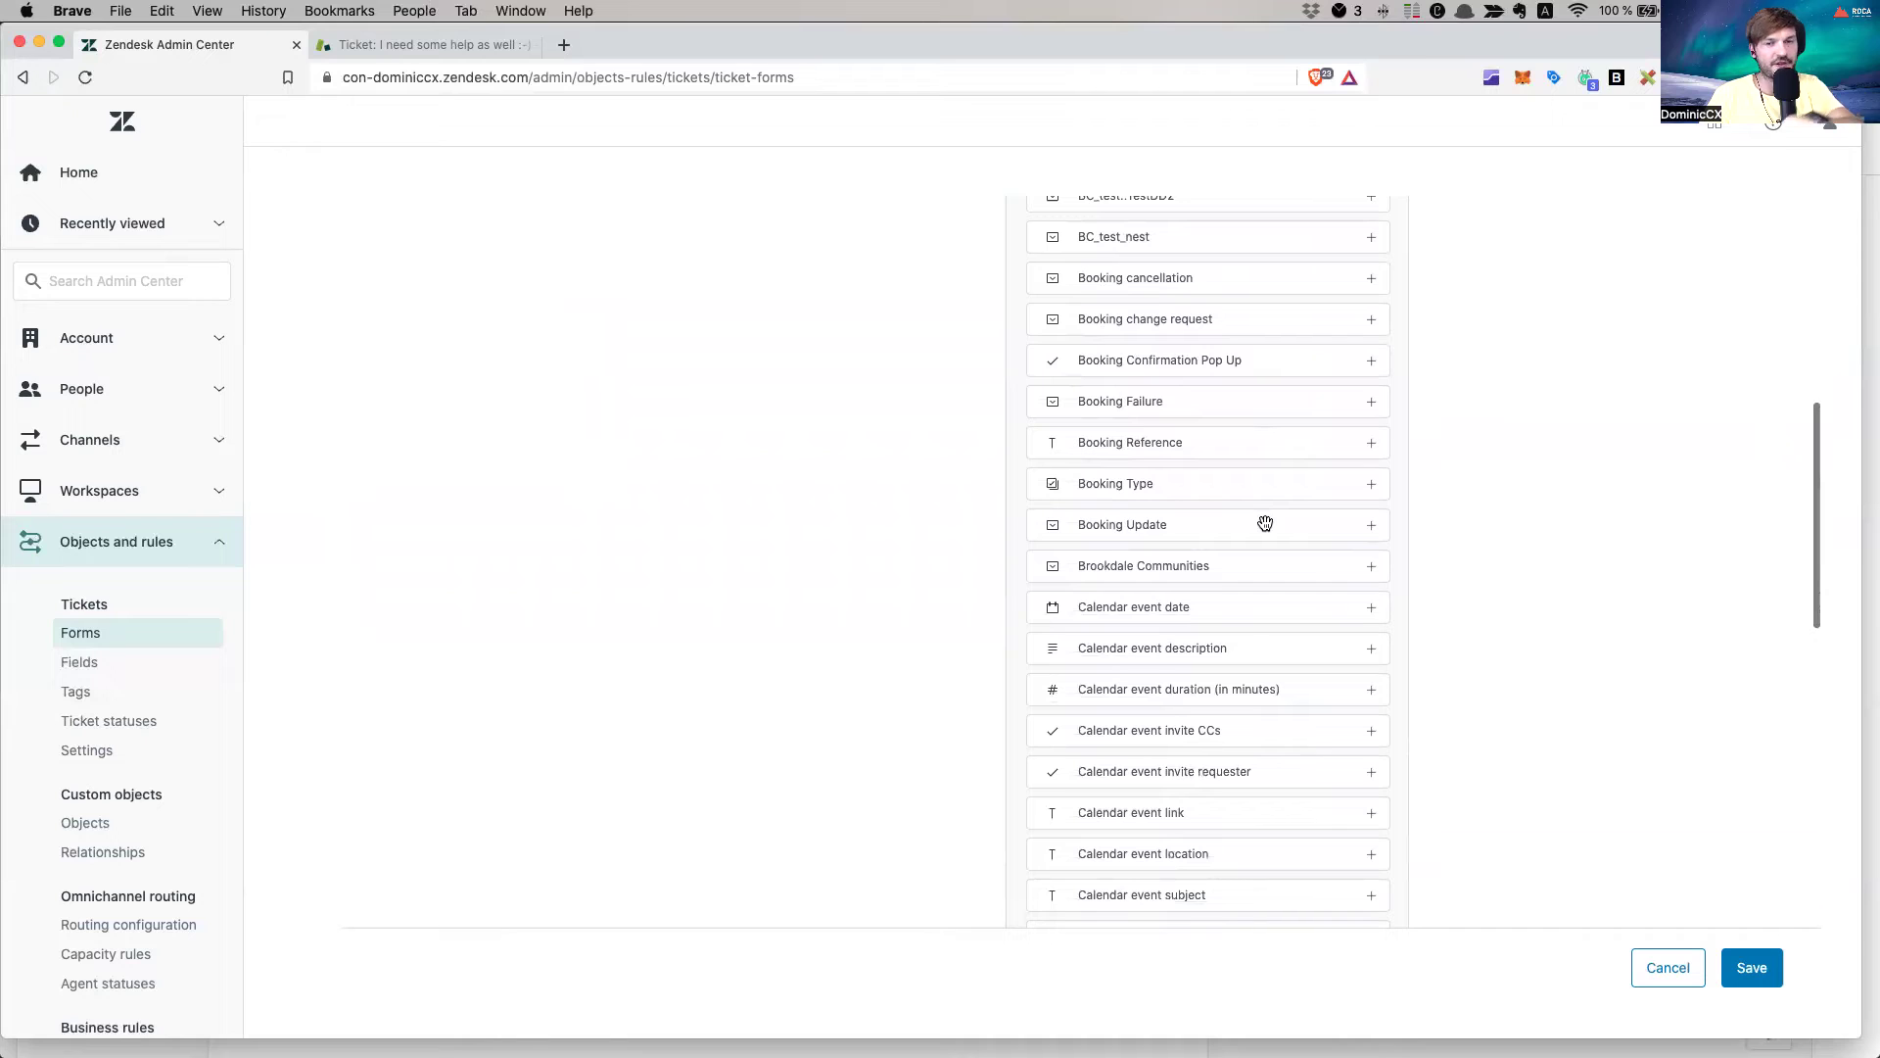
pyautogui.scroll(-4, 1265, 523)
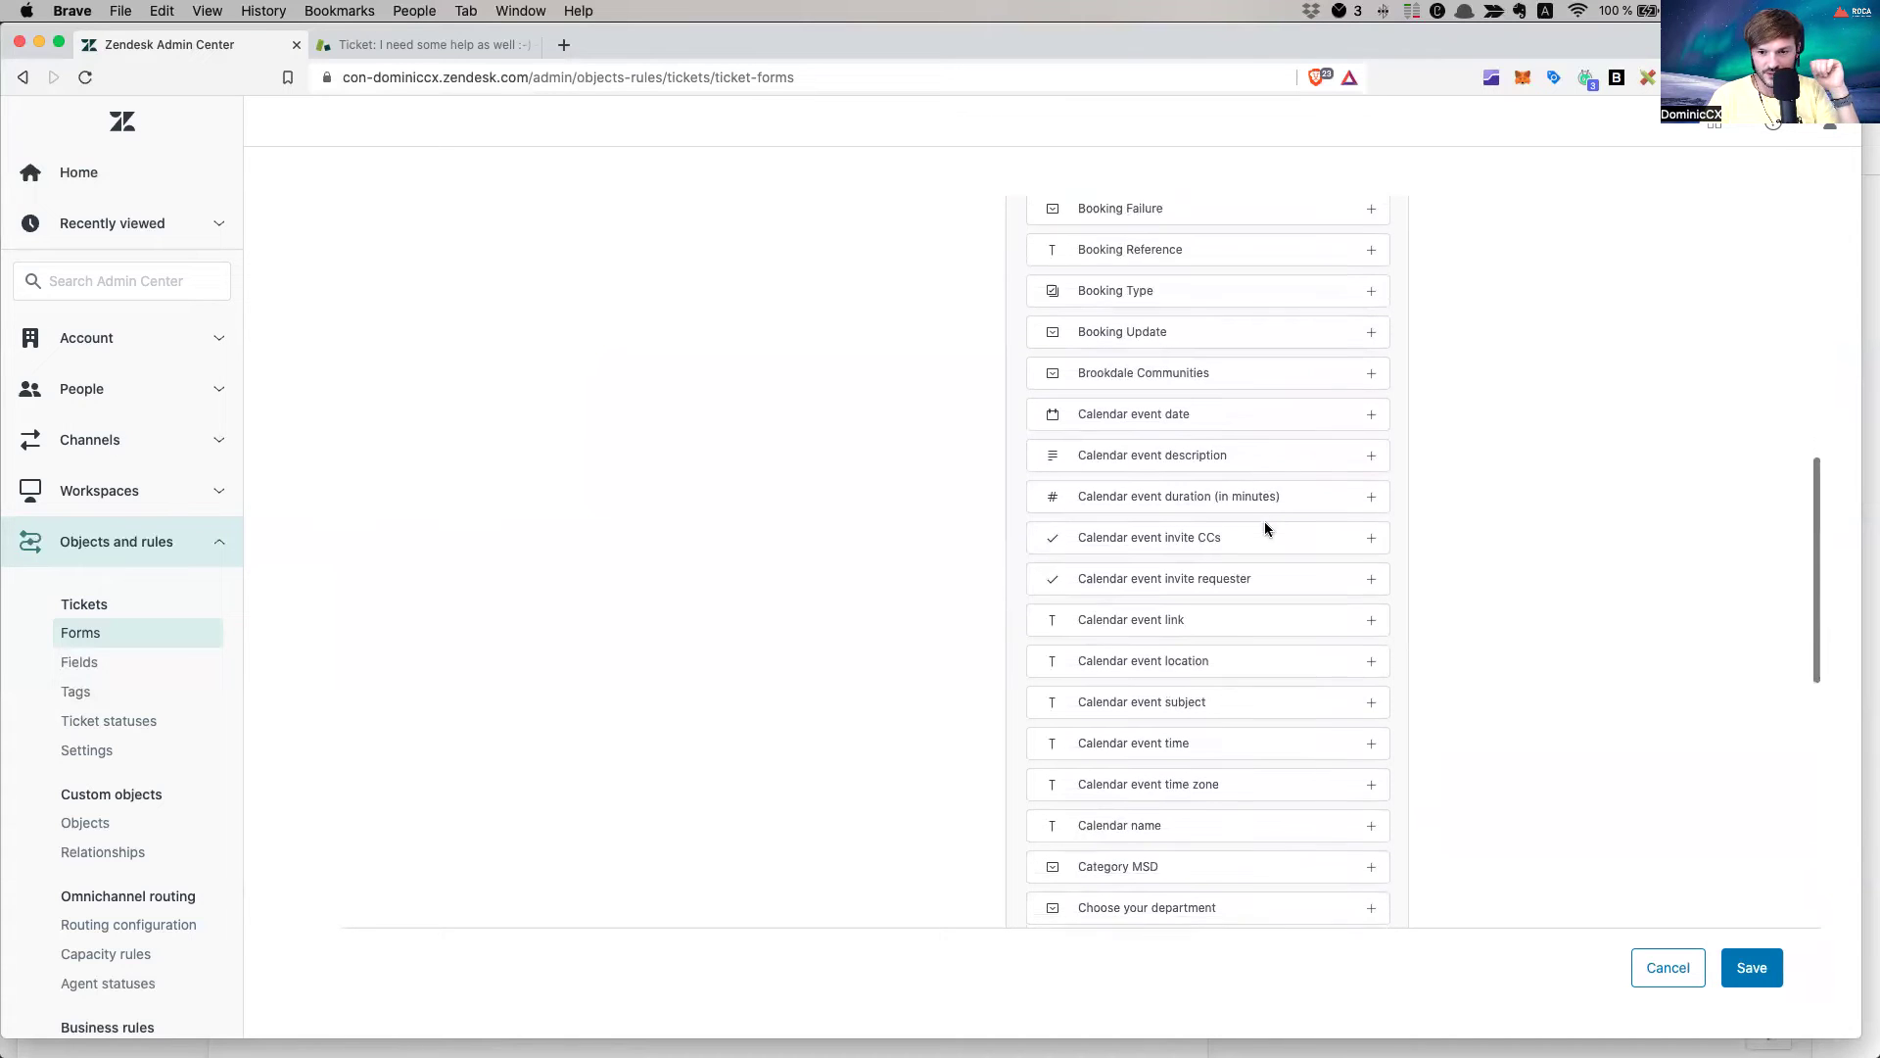
pyautogui.scroll(-2, 1283, 600)
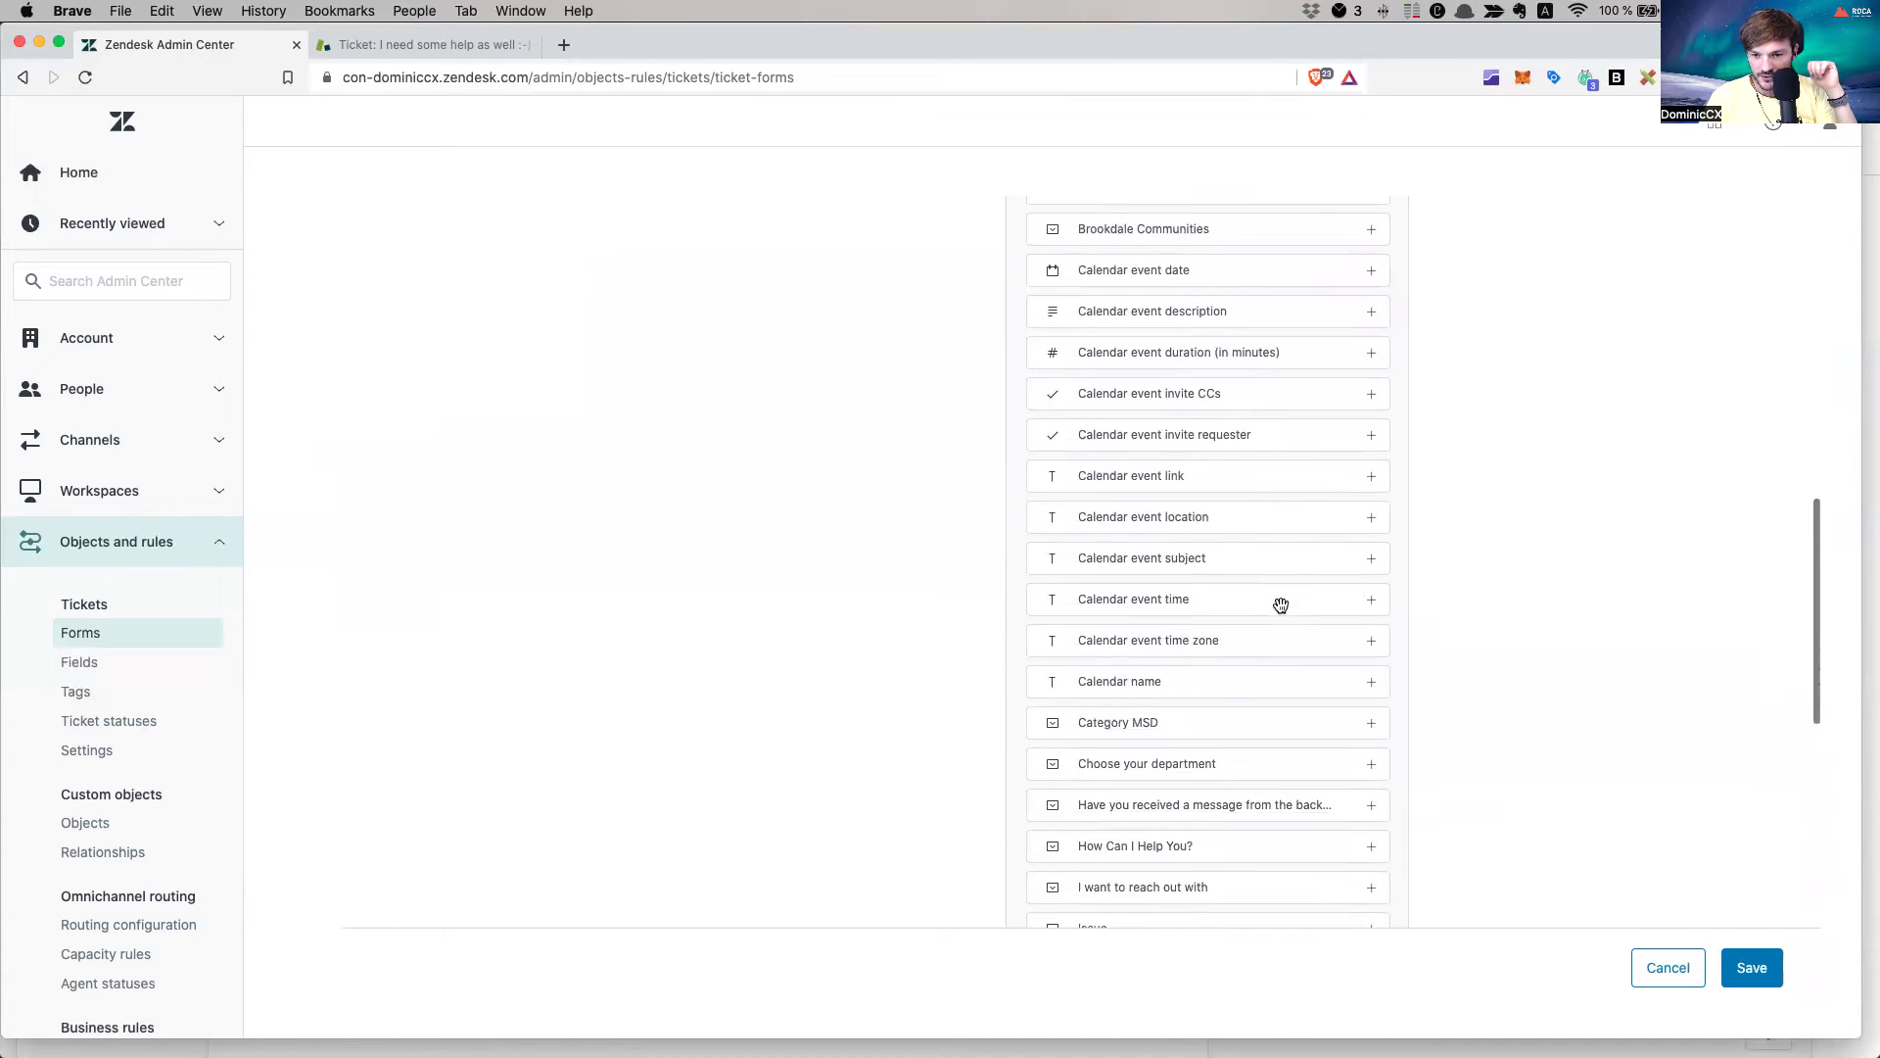
pyautogui.scroll(-2, 1353, 689)
pyautogui.scroll(-2, 1347, 701)
pyautogui.click(1360, 747)
pyautogui.scroll(-2, 1155, 704)
pyautogui.click(1371, 644)
pyautogui.scroll(-1, 1241, 727)
pyautogui.click(1371, 722)
# Add the Priority, Root cause and Booking Reference fields, then review the form's field list
pyautogui.scroll(-2, 1165, 727)
pyautogui.click(1369, 627)
pyautogui.scroll(-2, 1313, 654)
pyautogui.scroll(-3, 1161, 699)
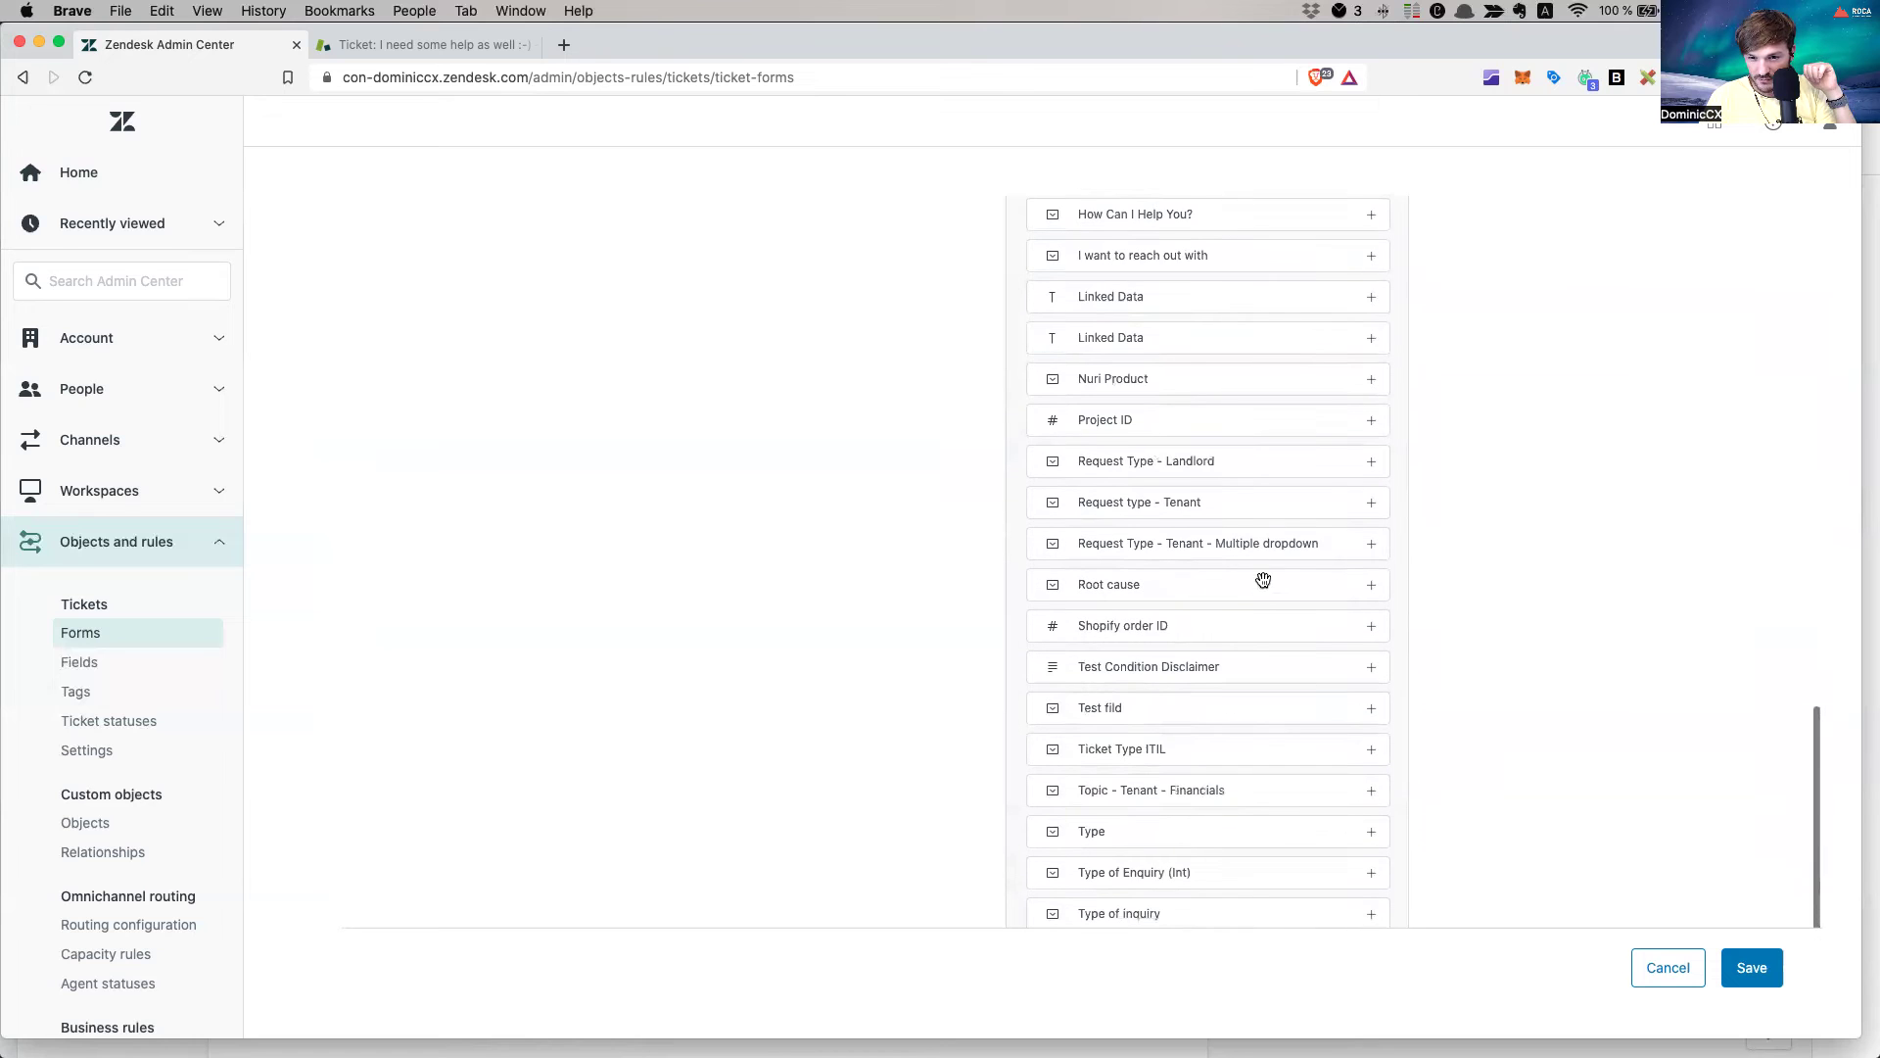
pyautogui.click(1371, 591)
pyautogui.scroll(-3, 1322, 654)
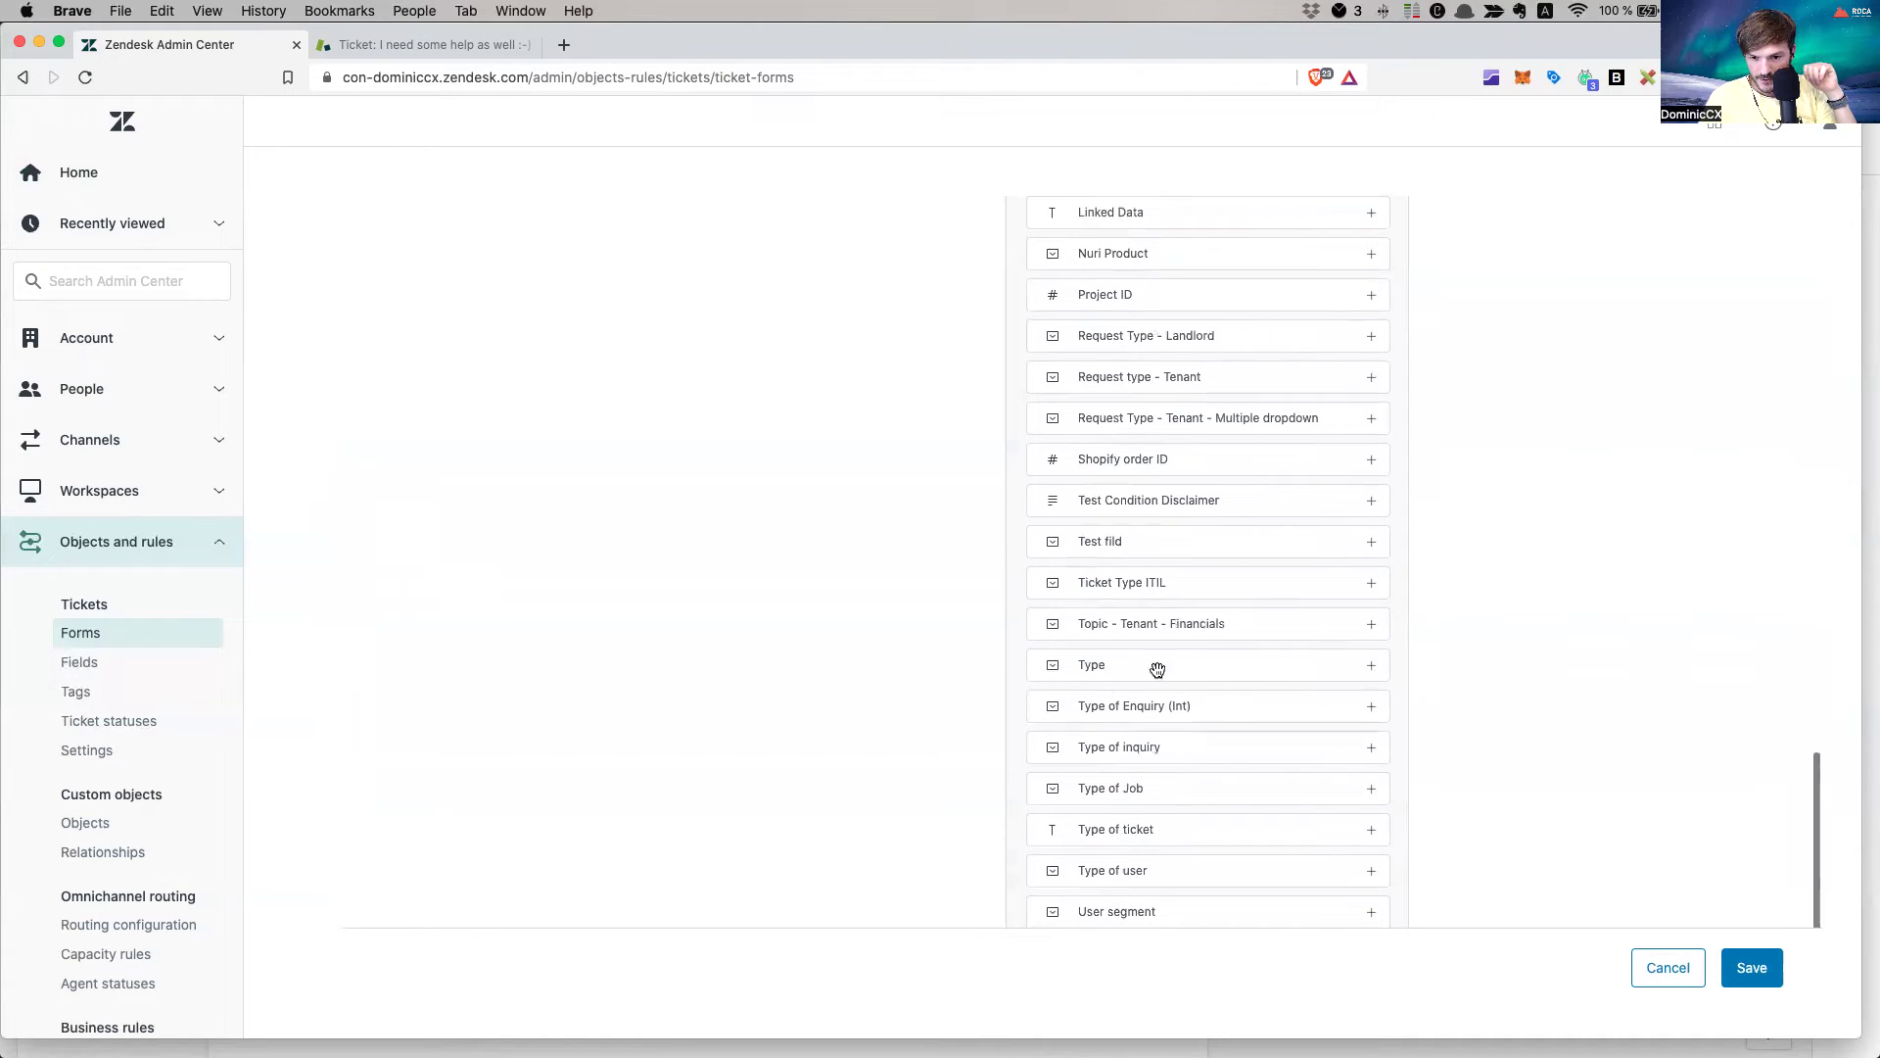
pyautogui.scroll(-1, 1175, 666)
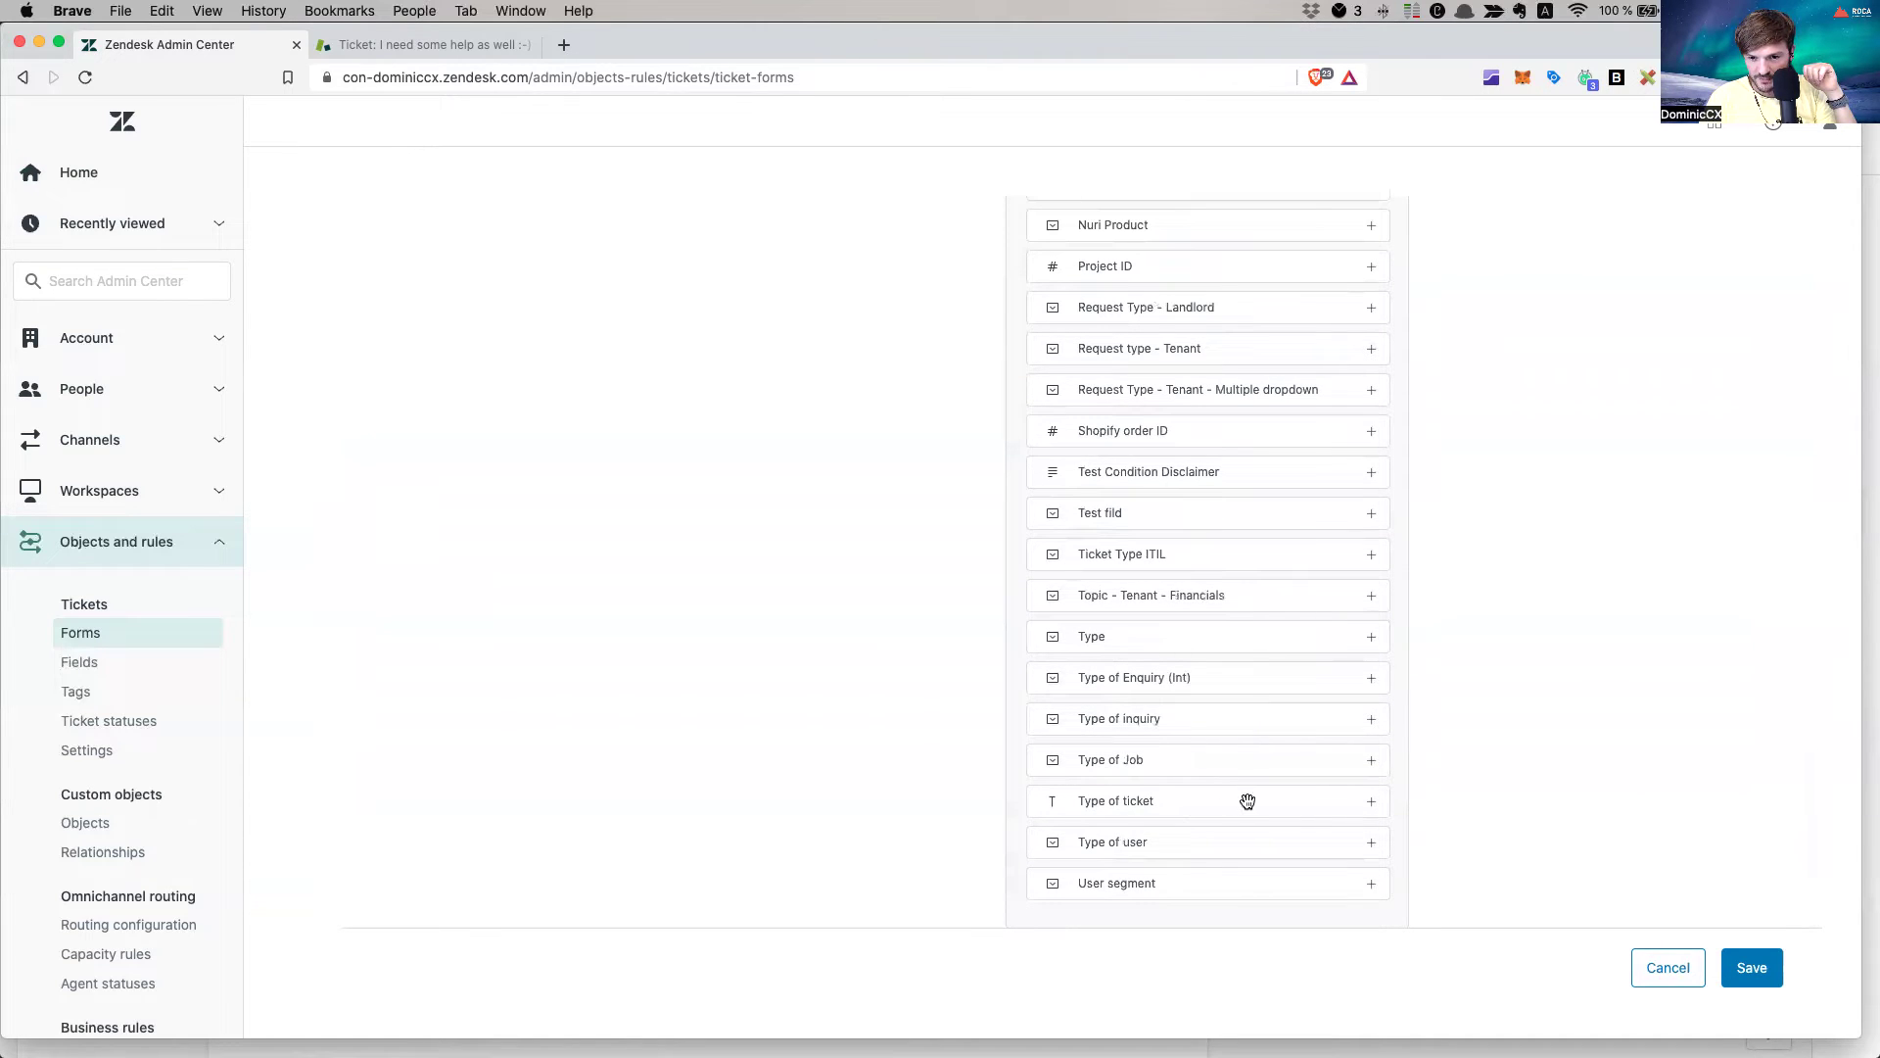
pyautogui.scroll(5, 1291, 798)
pyautogui.scroll(4, 1283, 794)
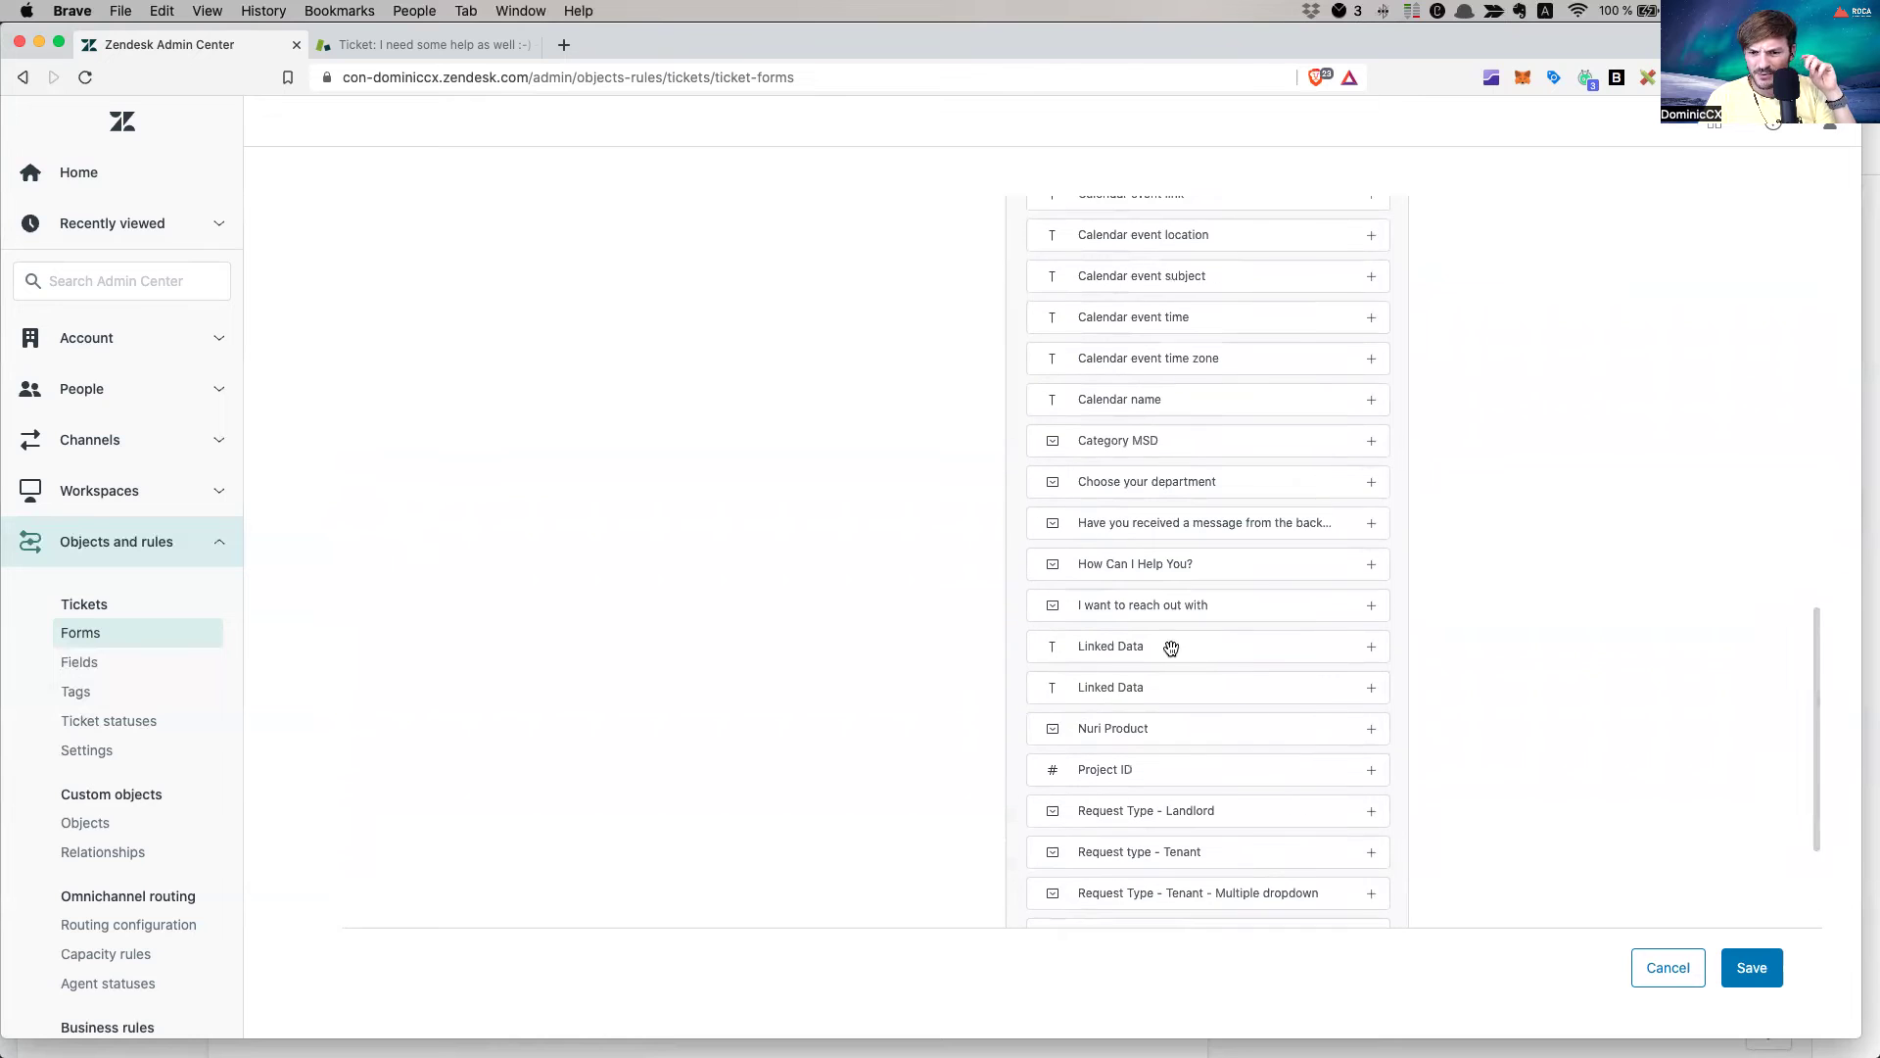
pyautogui.scroll(3, 1150, 496)
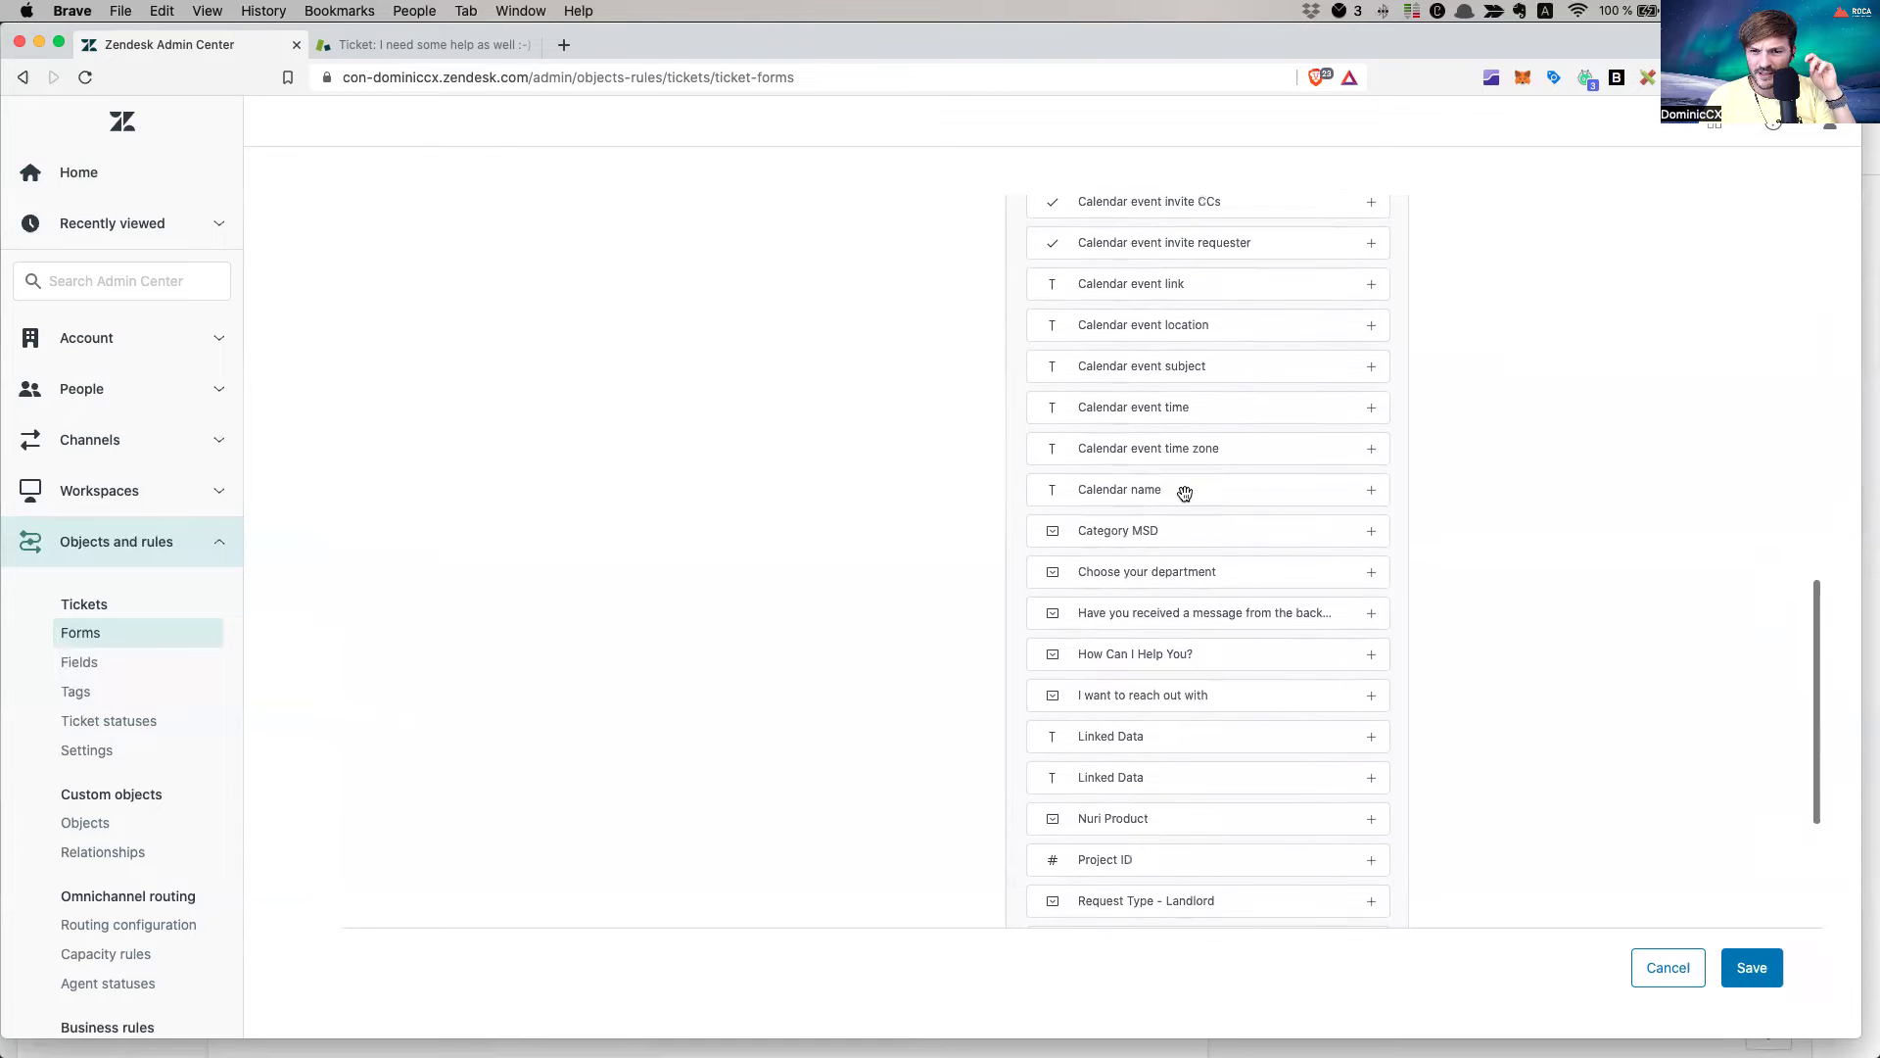
pyautogui.scroll(4, 1224, 397)
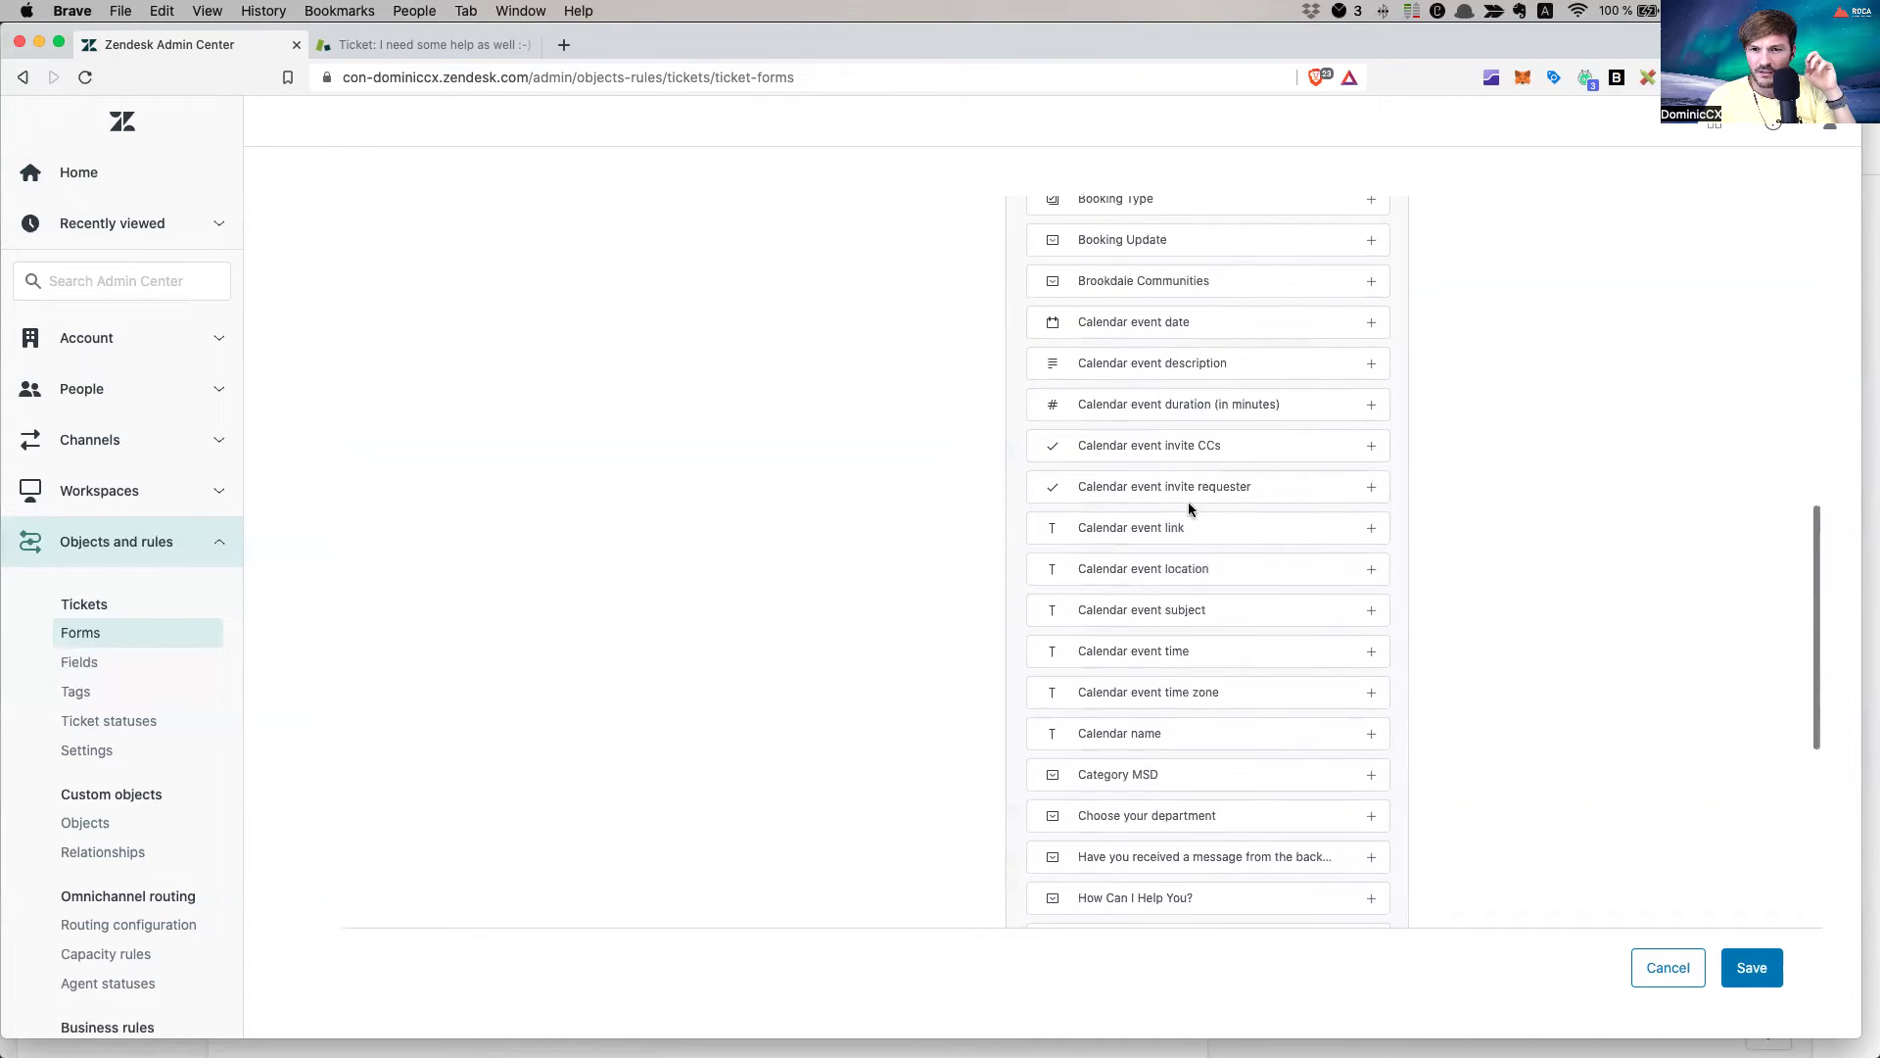
pyautogui.scroll(3, 1164, 529)
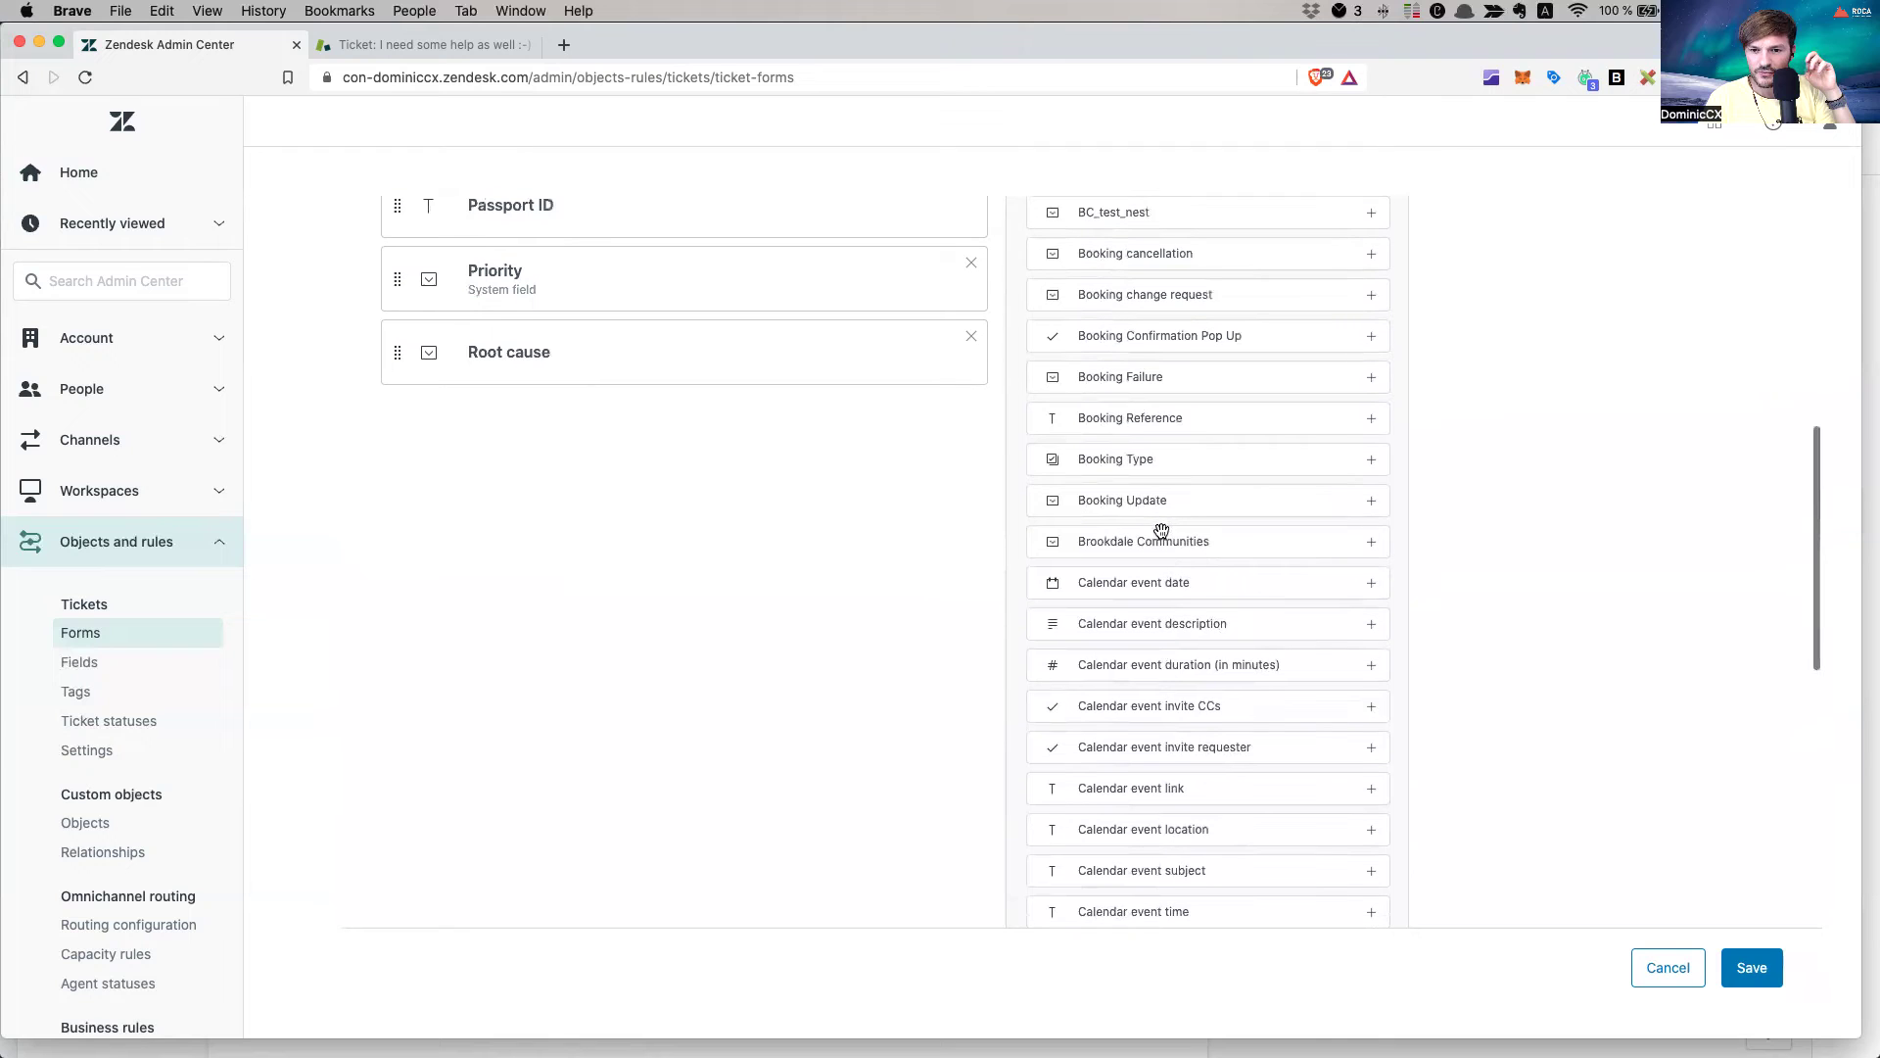
pyautogui.click(1371, 418)
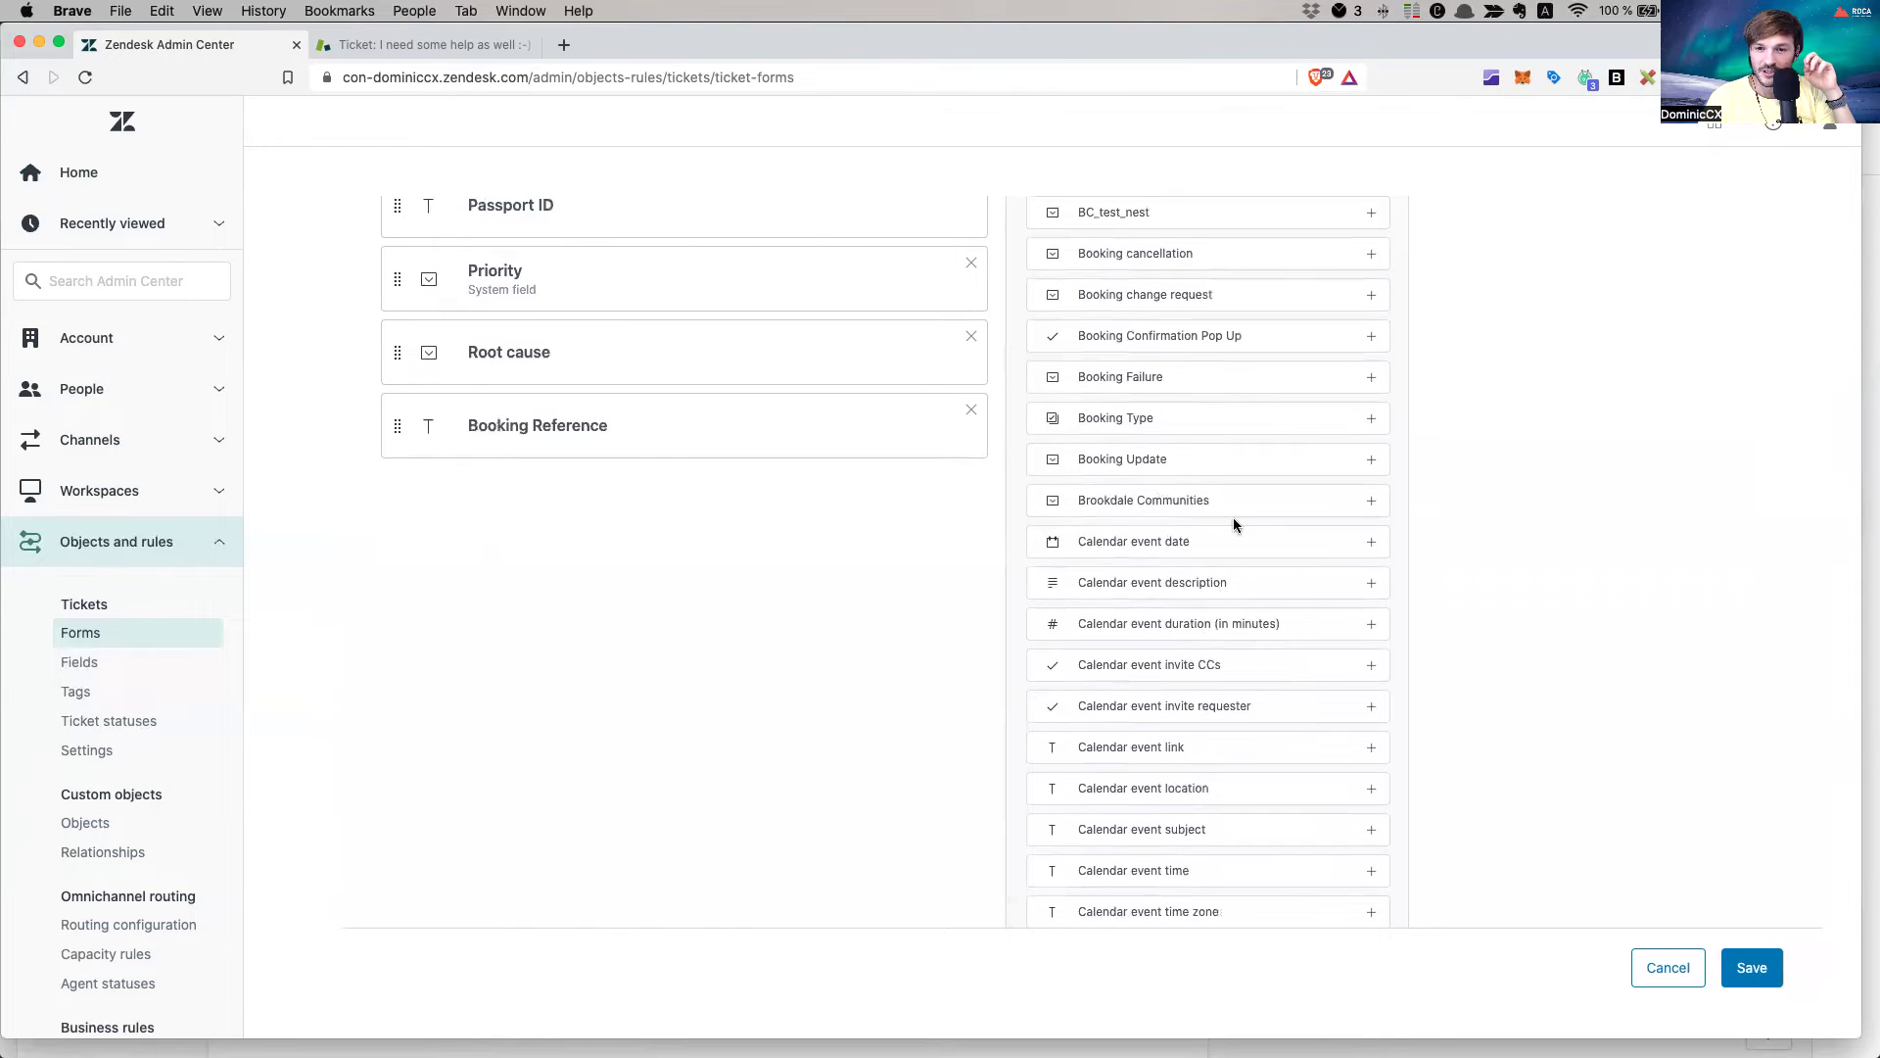
pyautogui.scroll(5, 1234, 520)
pyautogui.scroll(2, 525, 597)
pyautogui.scroll(-2, 533, 592)
pyautogui.scroll(2, 495, 597)
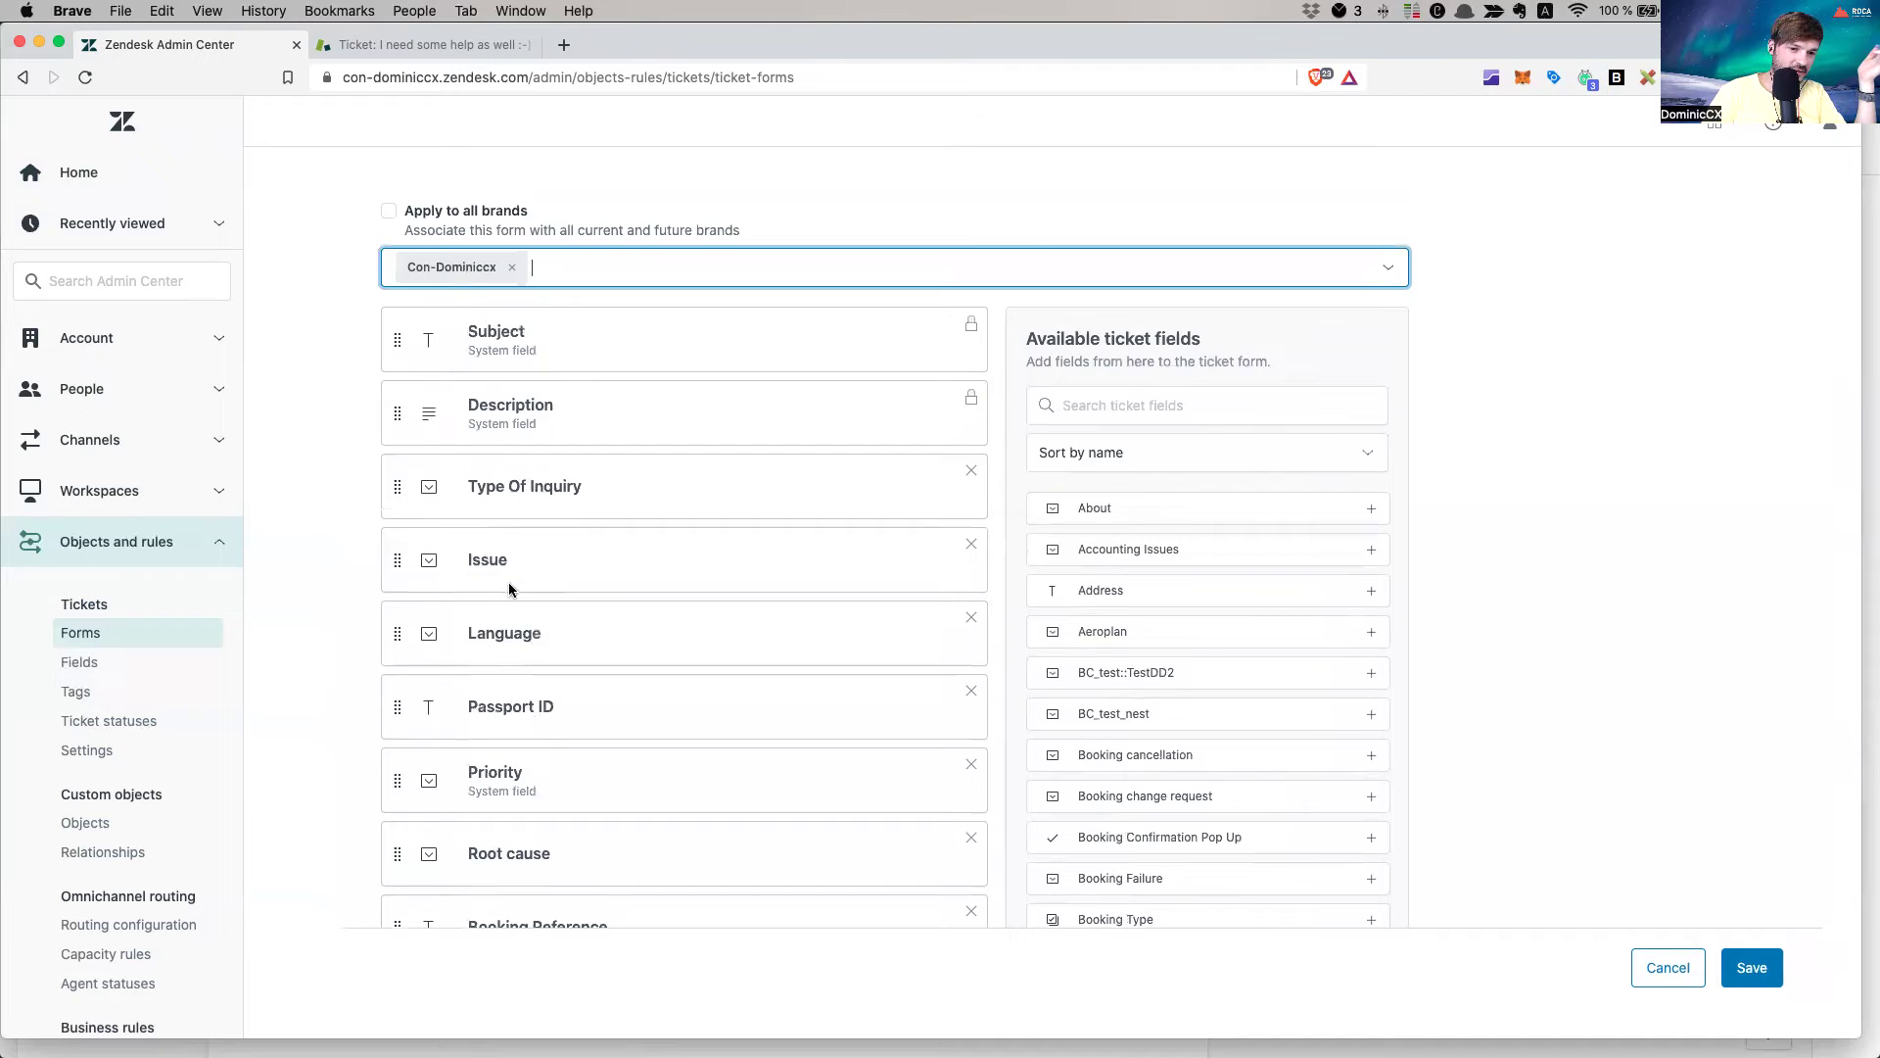
pyautogui.scroll(-3, 508, 597)
pyautogui.scroll(3, 515, 621)
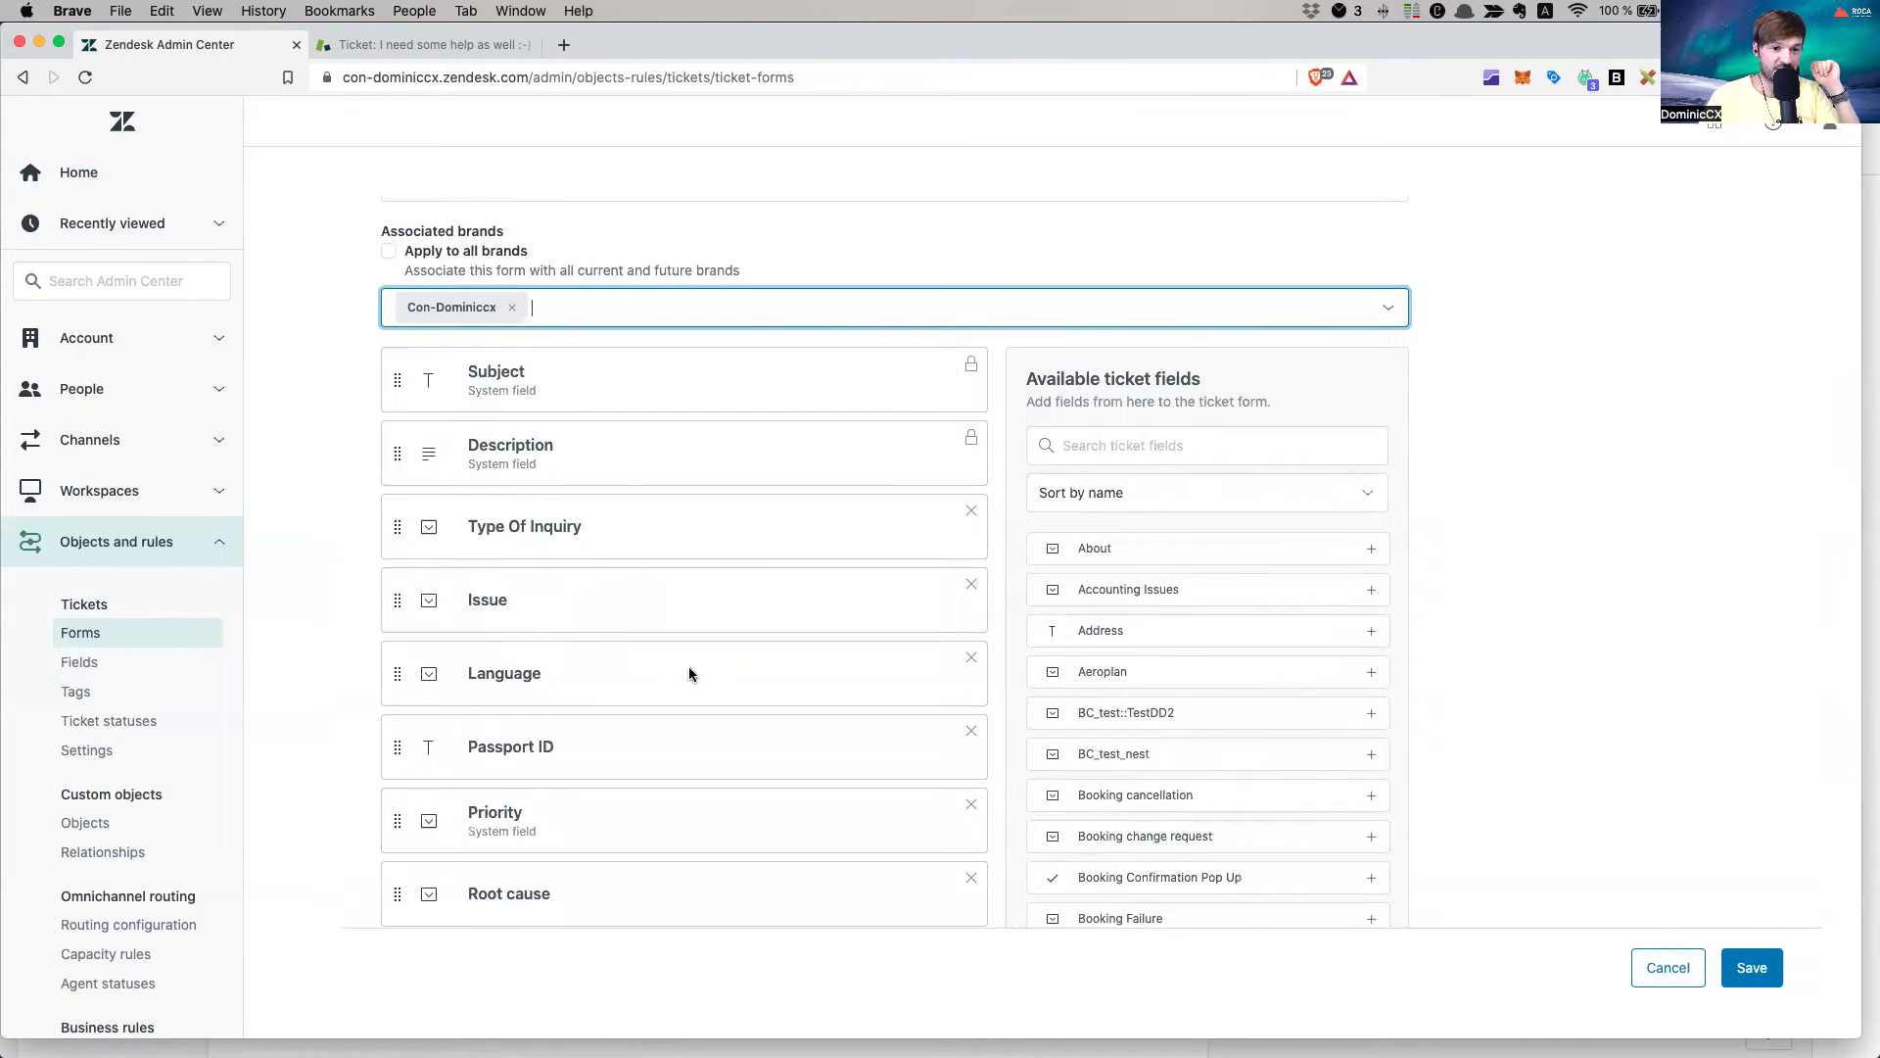
pyautogui.scroll(-1, 722, 567)
pyautogui.scroll(3, 725, 568)
pyautogui.scroll(-3, 725, 568)
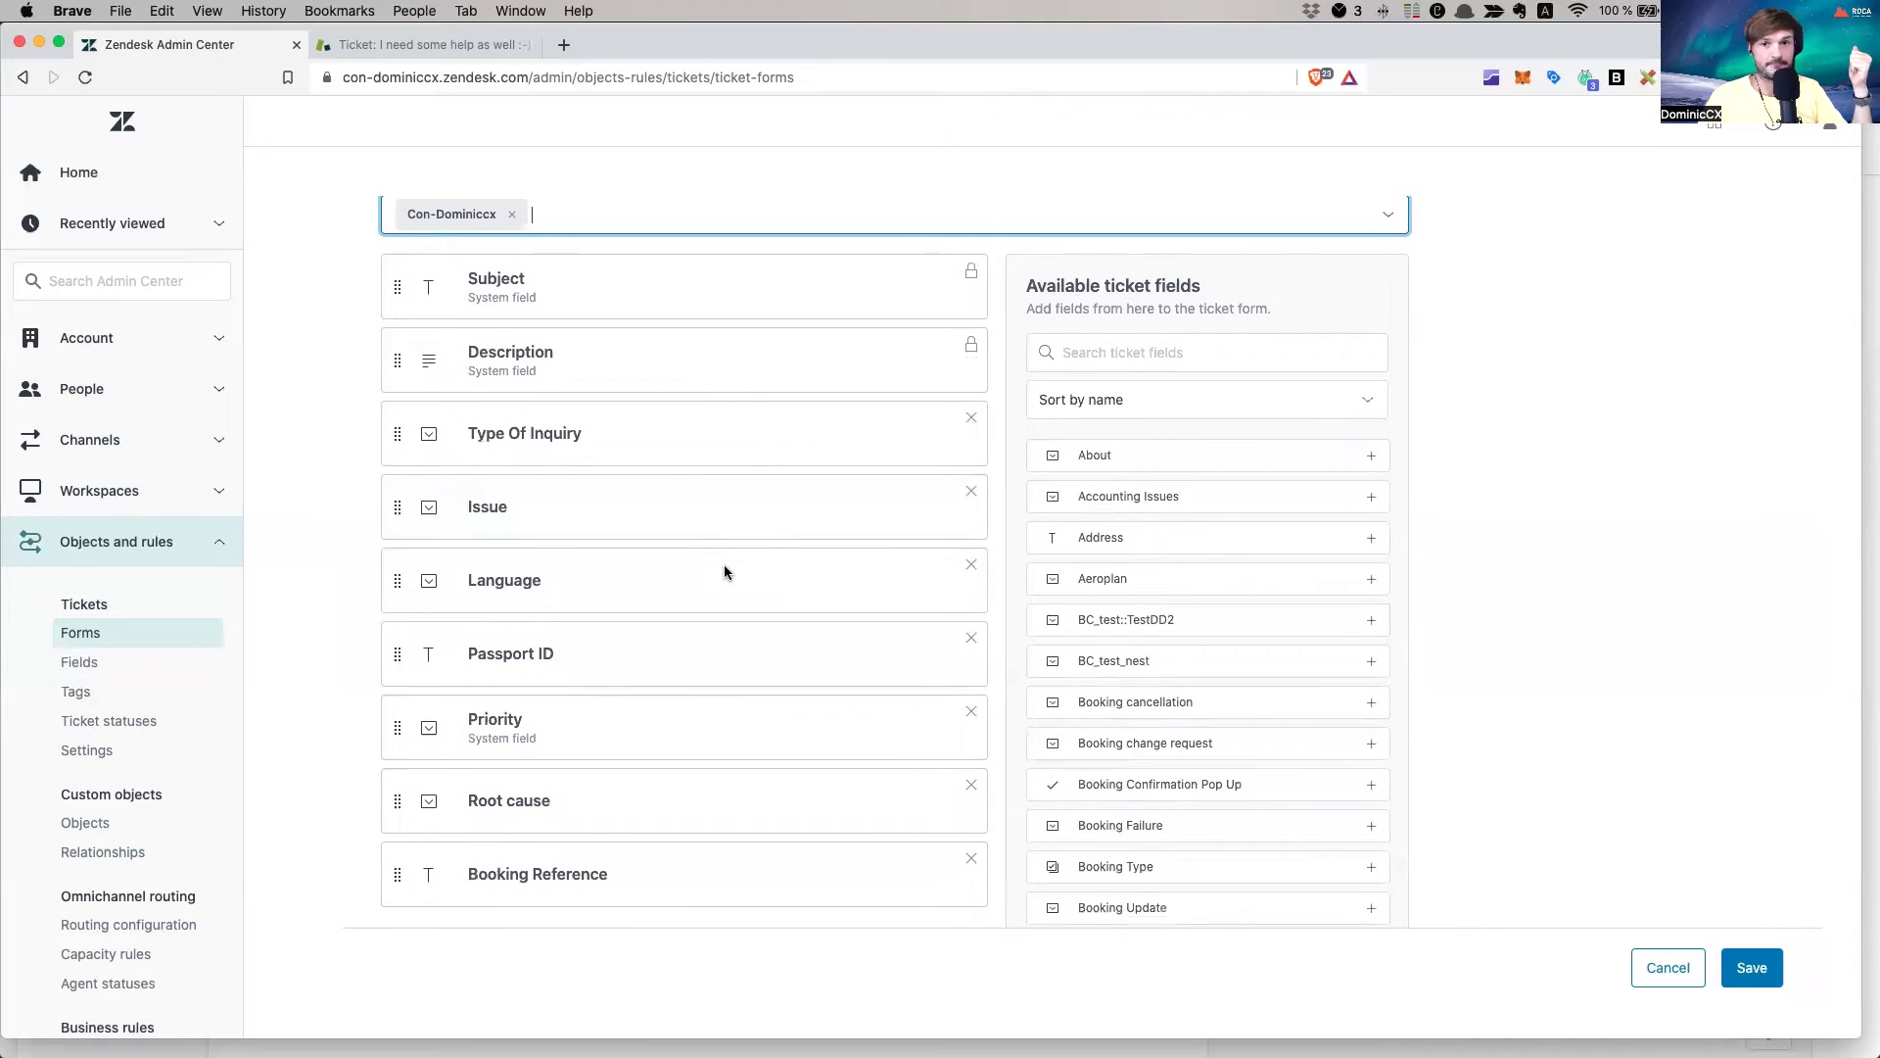
pyautogui.scroll(-2, 724, 568)
pyautogui.scroll(5, 724, 568)
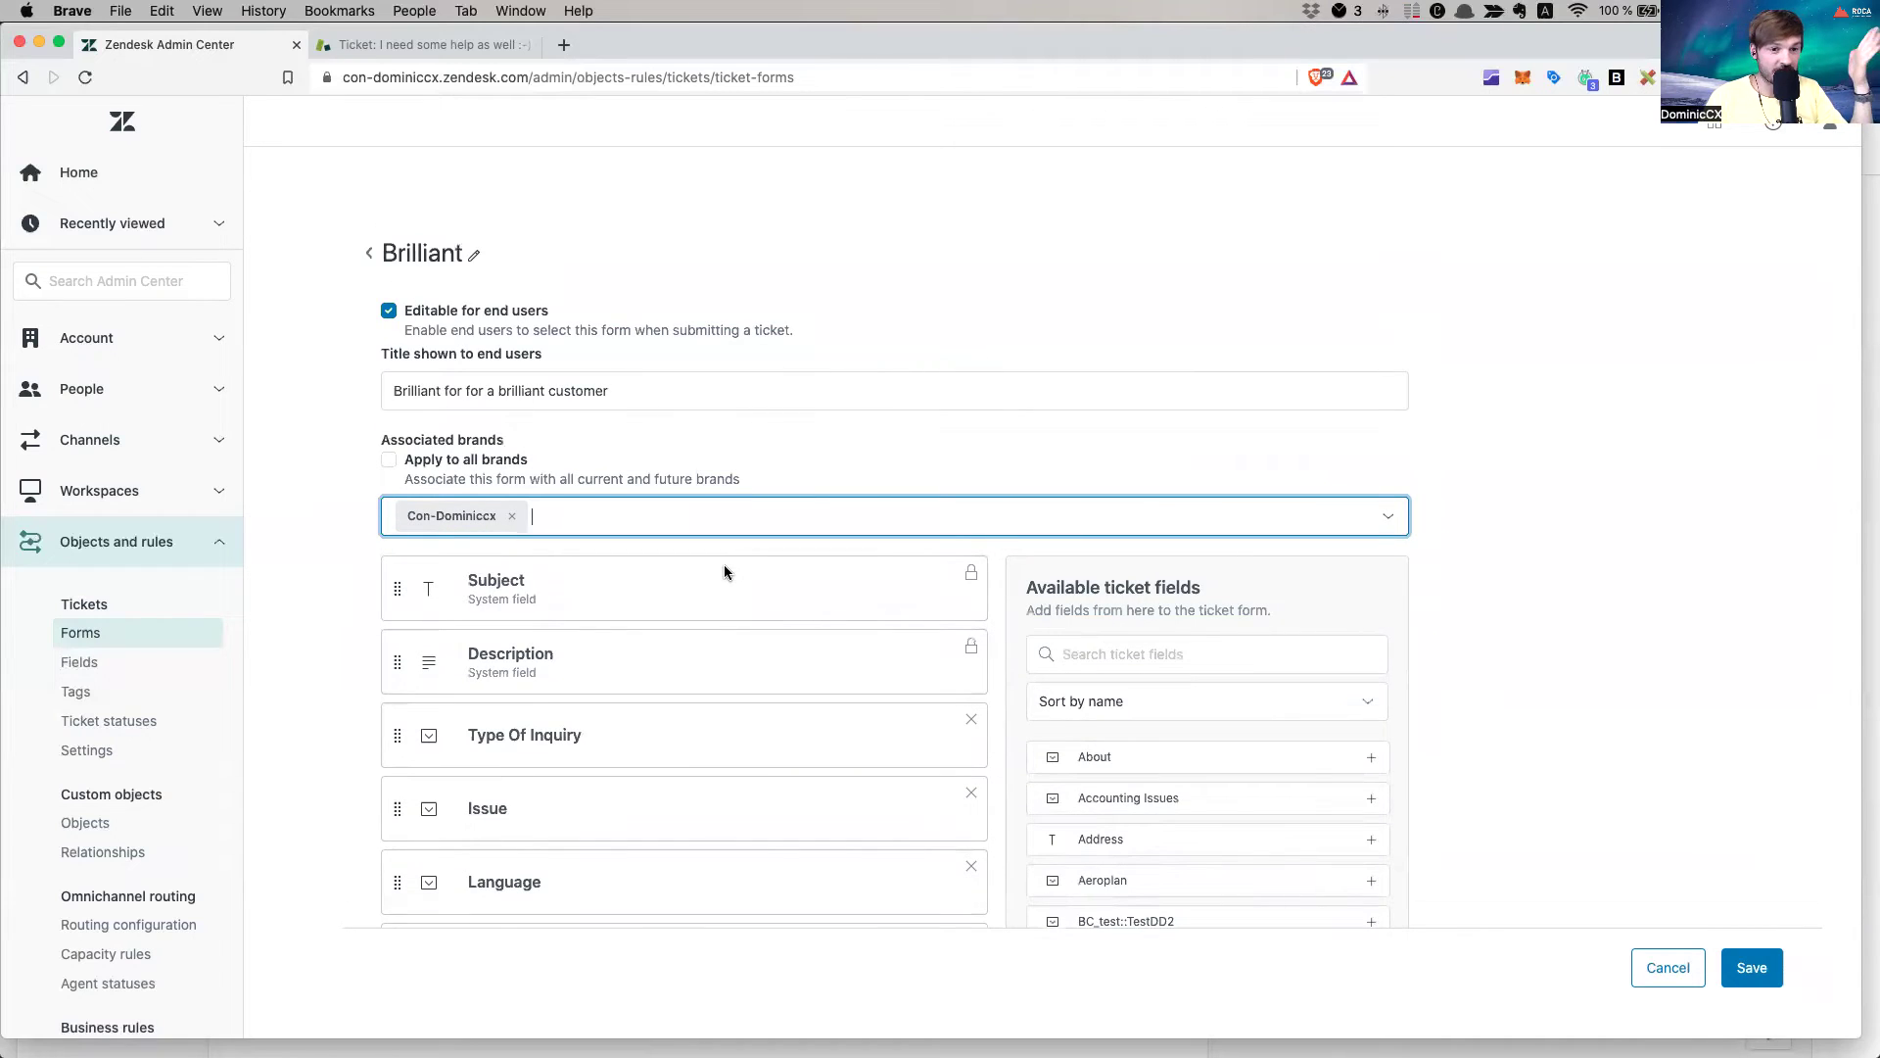
pyautogui.scroll(-3, 725, 568)
# Save the Brilliant form, check it among six active forms, then launch the Guide help center
pyautogui.click(1752, 967)
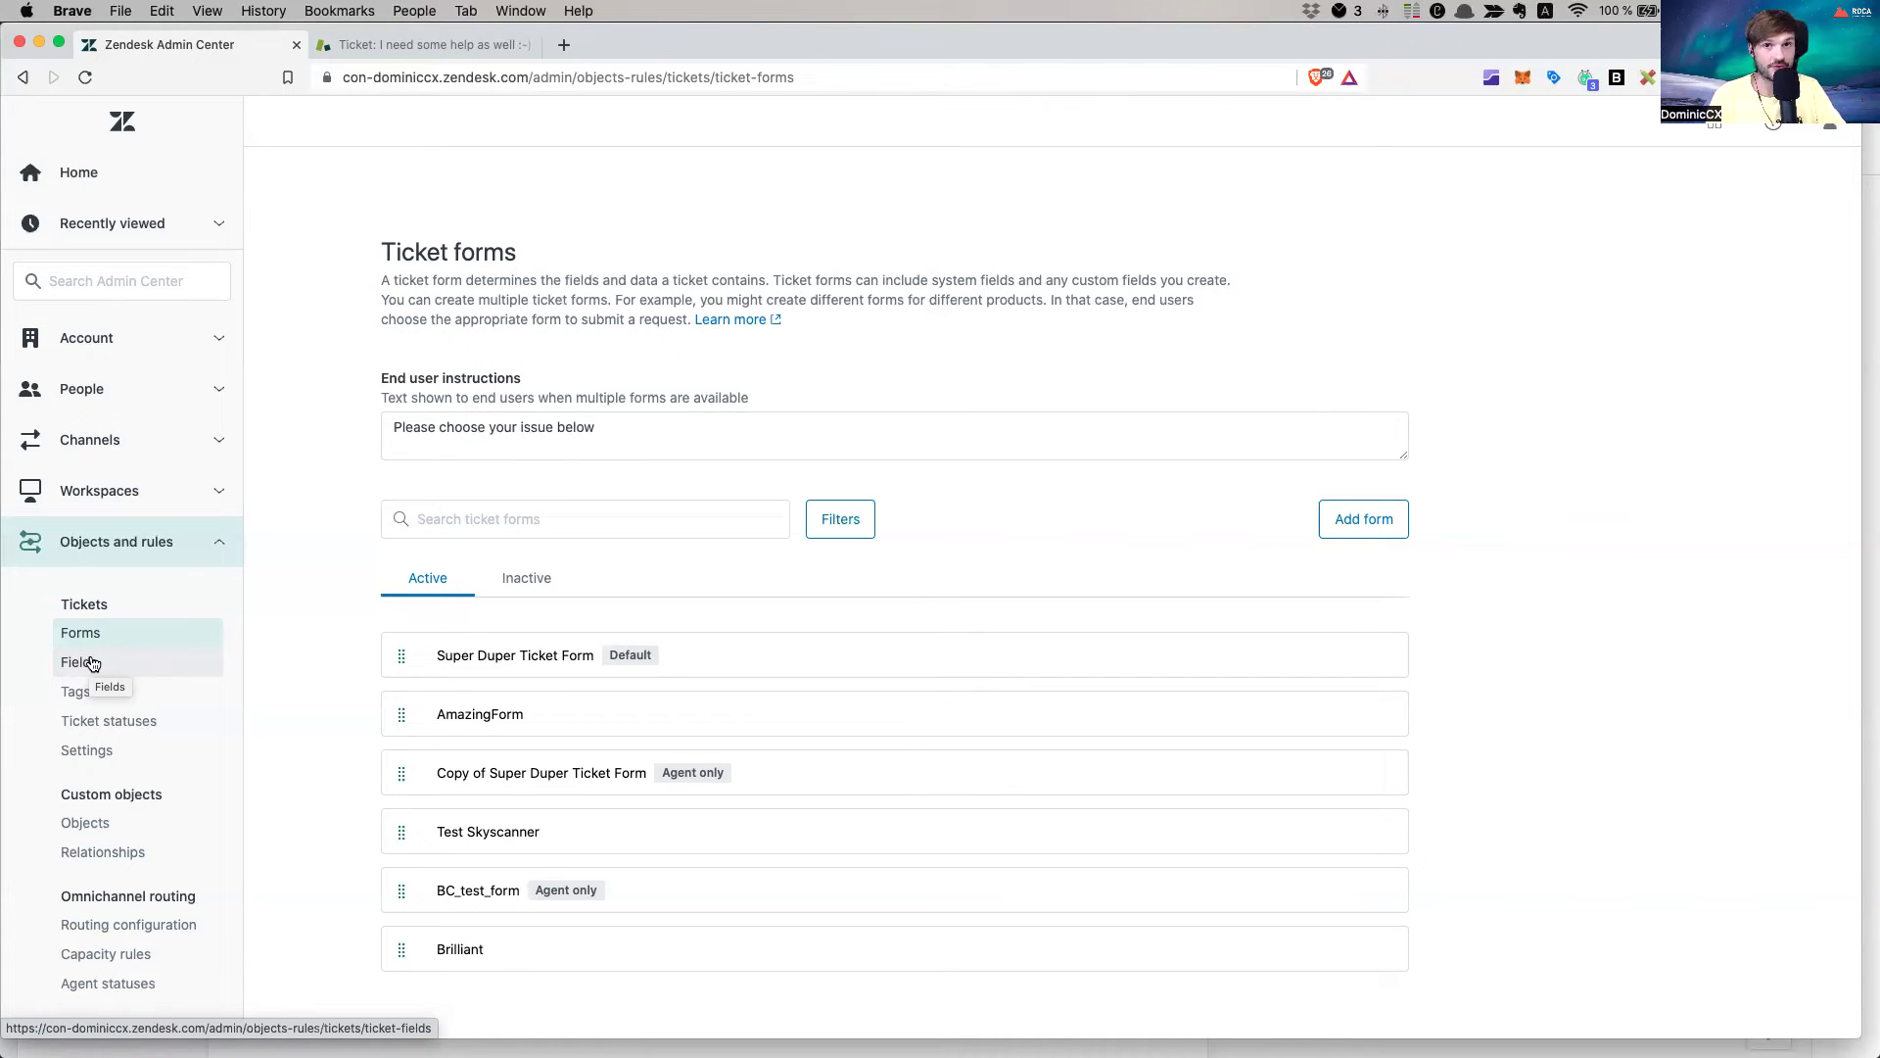
pyautogui.click(111, 669)
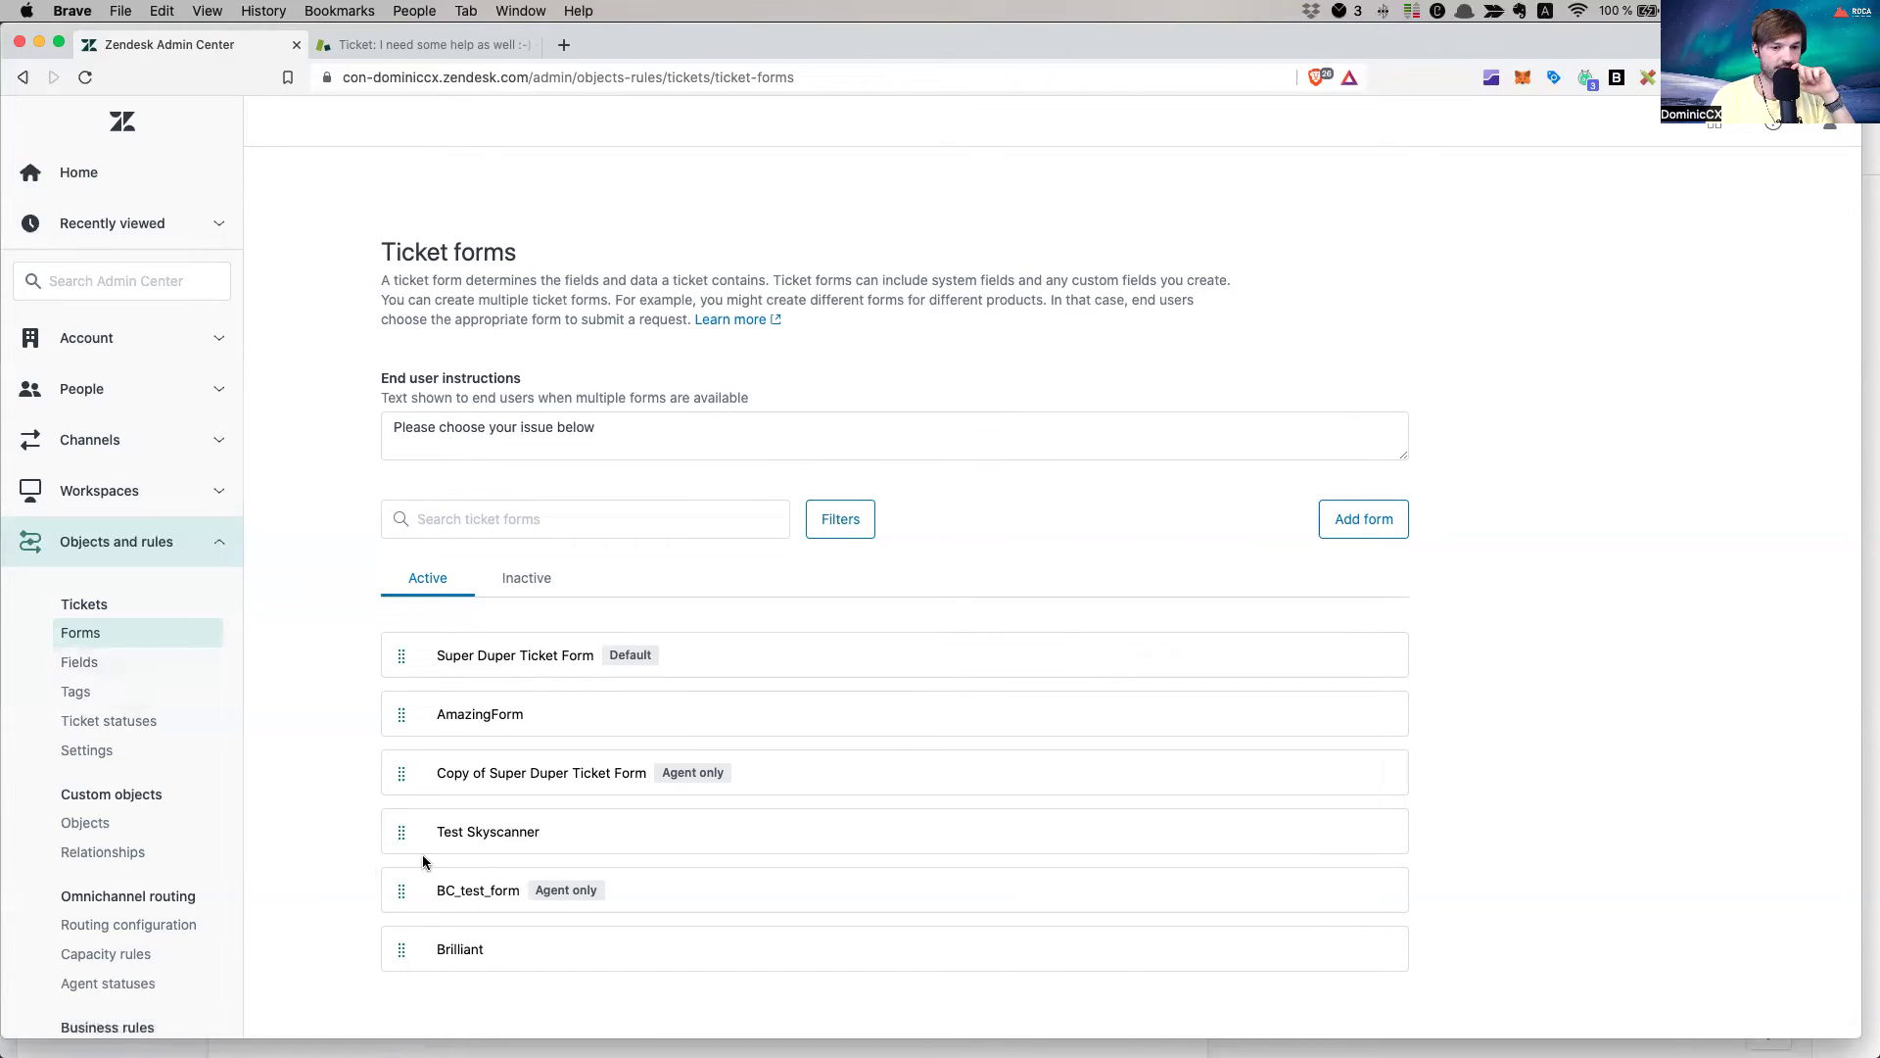
pyautogui.scroll(-3, 1410, 751)
pyautogui.scroll(3, 1314, 714)
pyautogui.scroll(-8, 1332, 723)
pyautogui.scroll(8, 1083, 555)
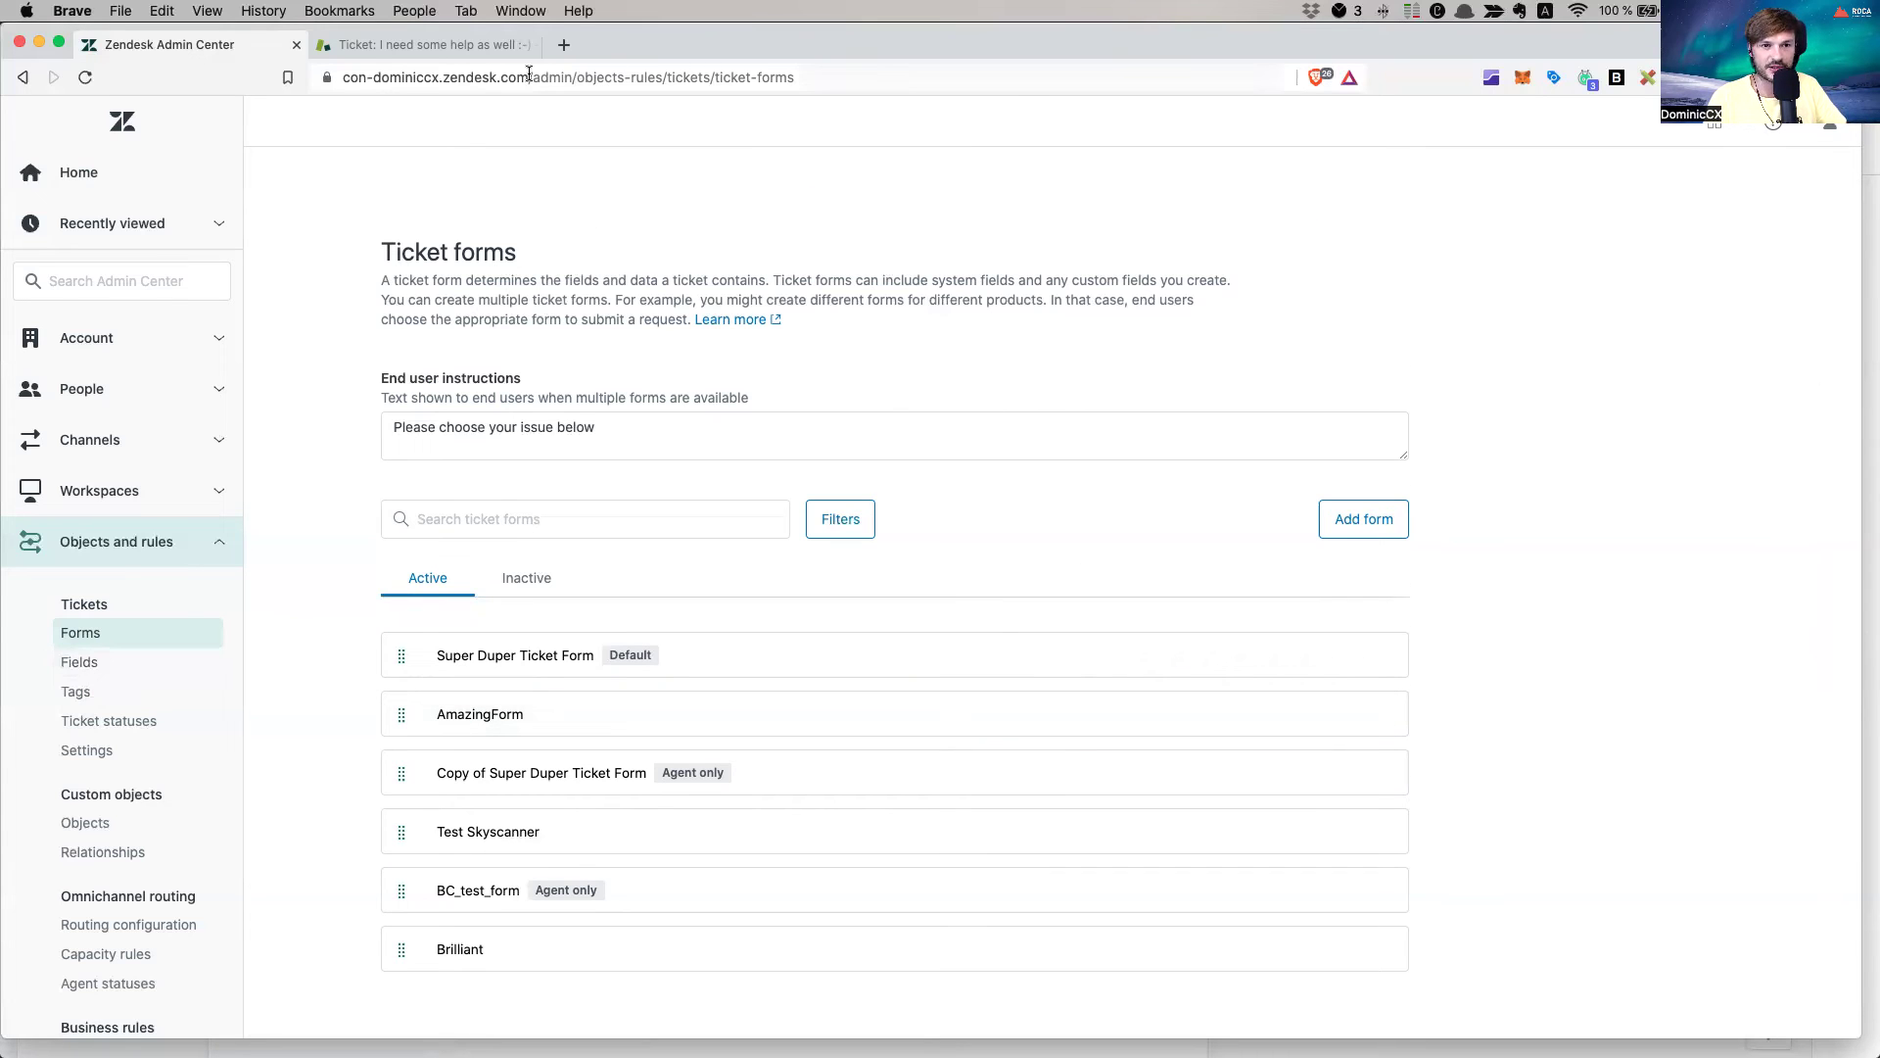
pyautogui.click(1716, 134)
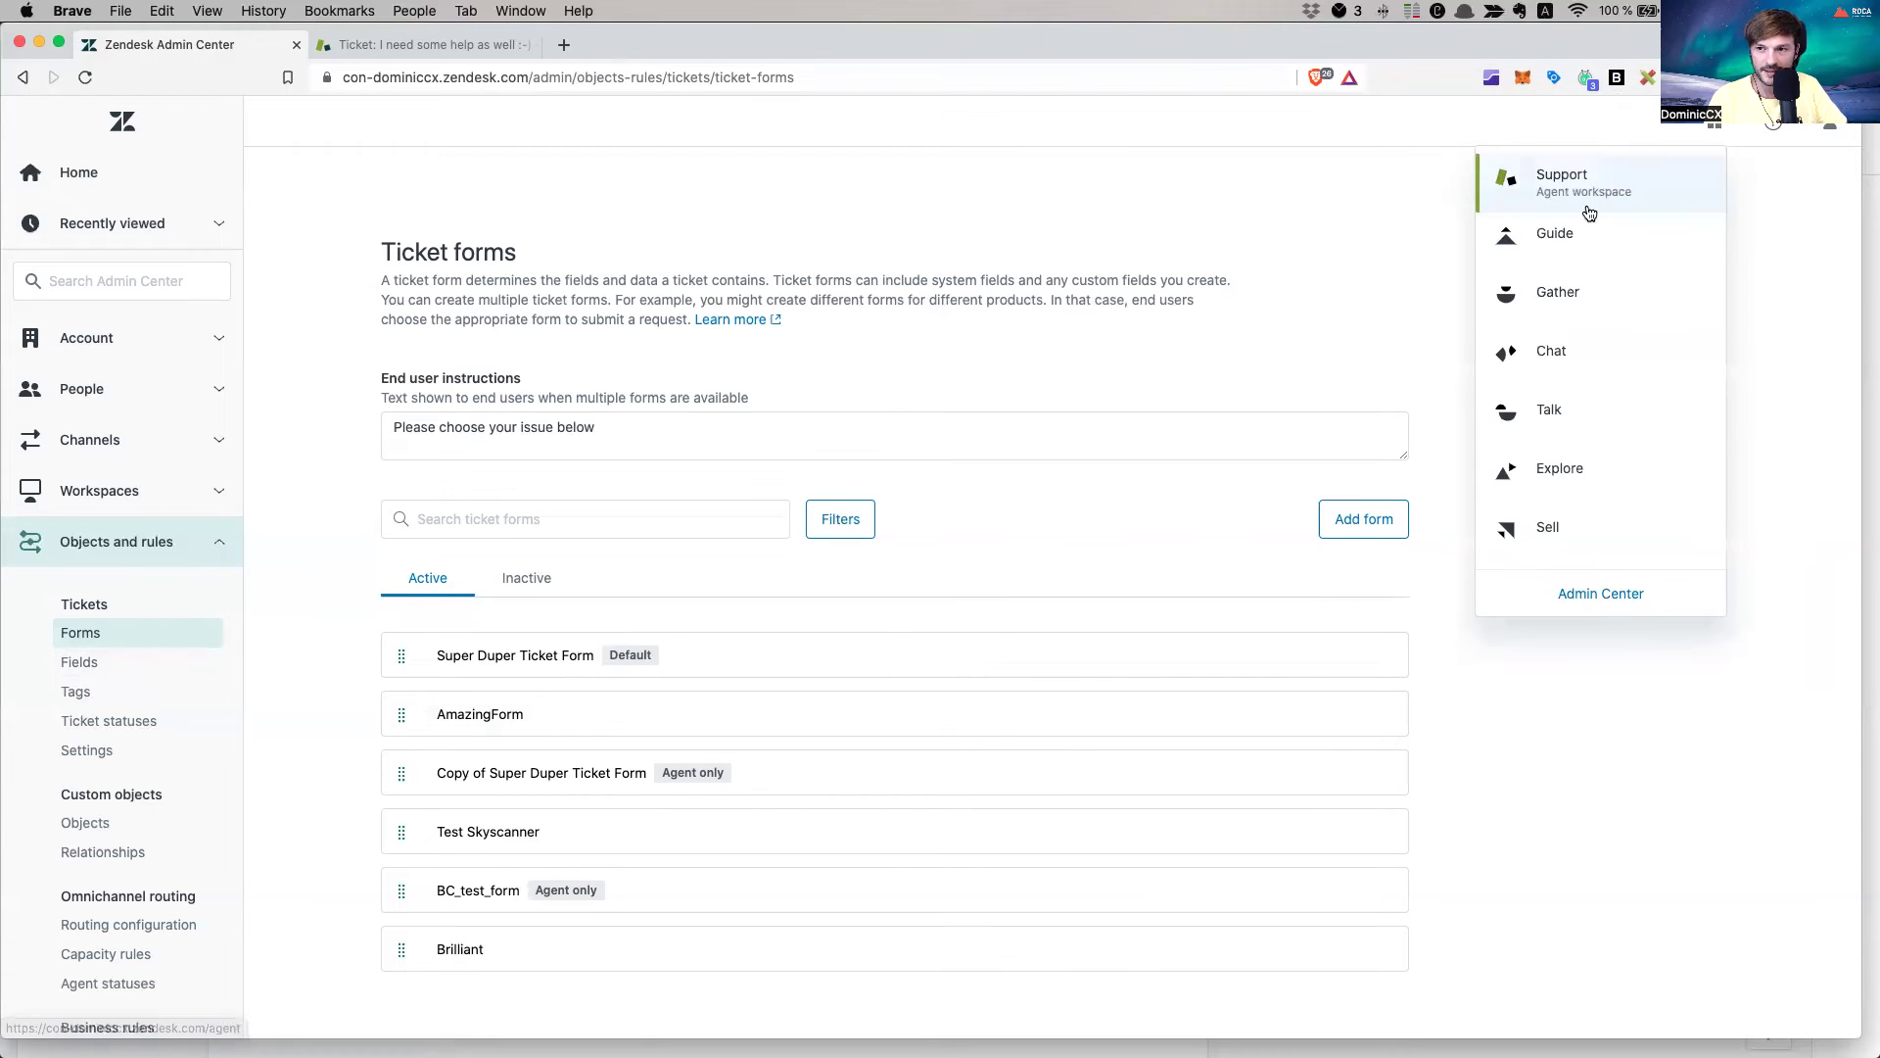
pyautogui.click(1540, 240)
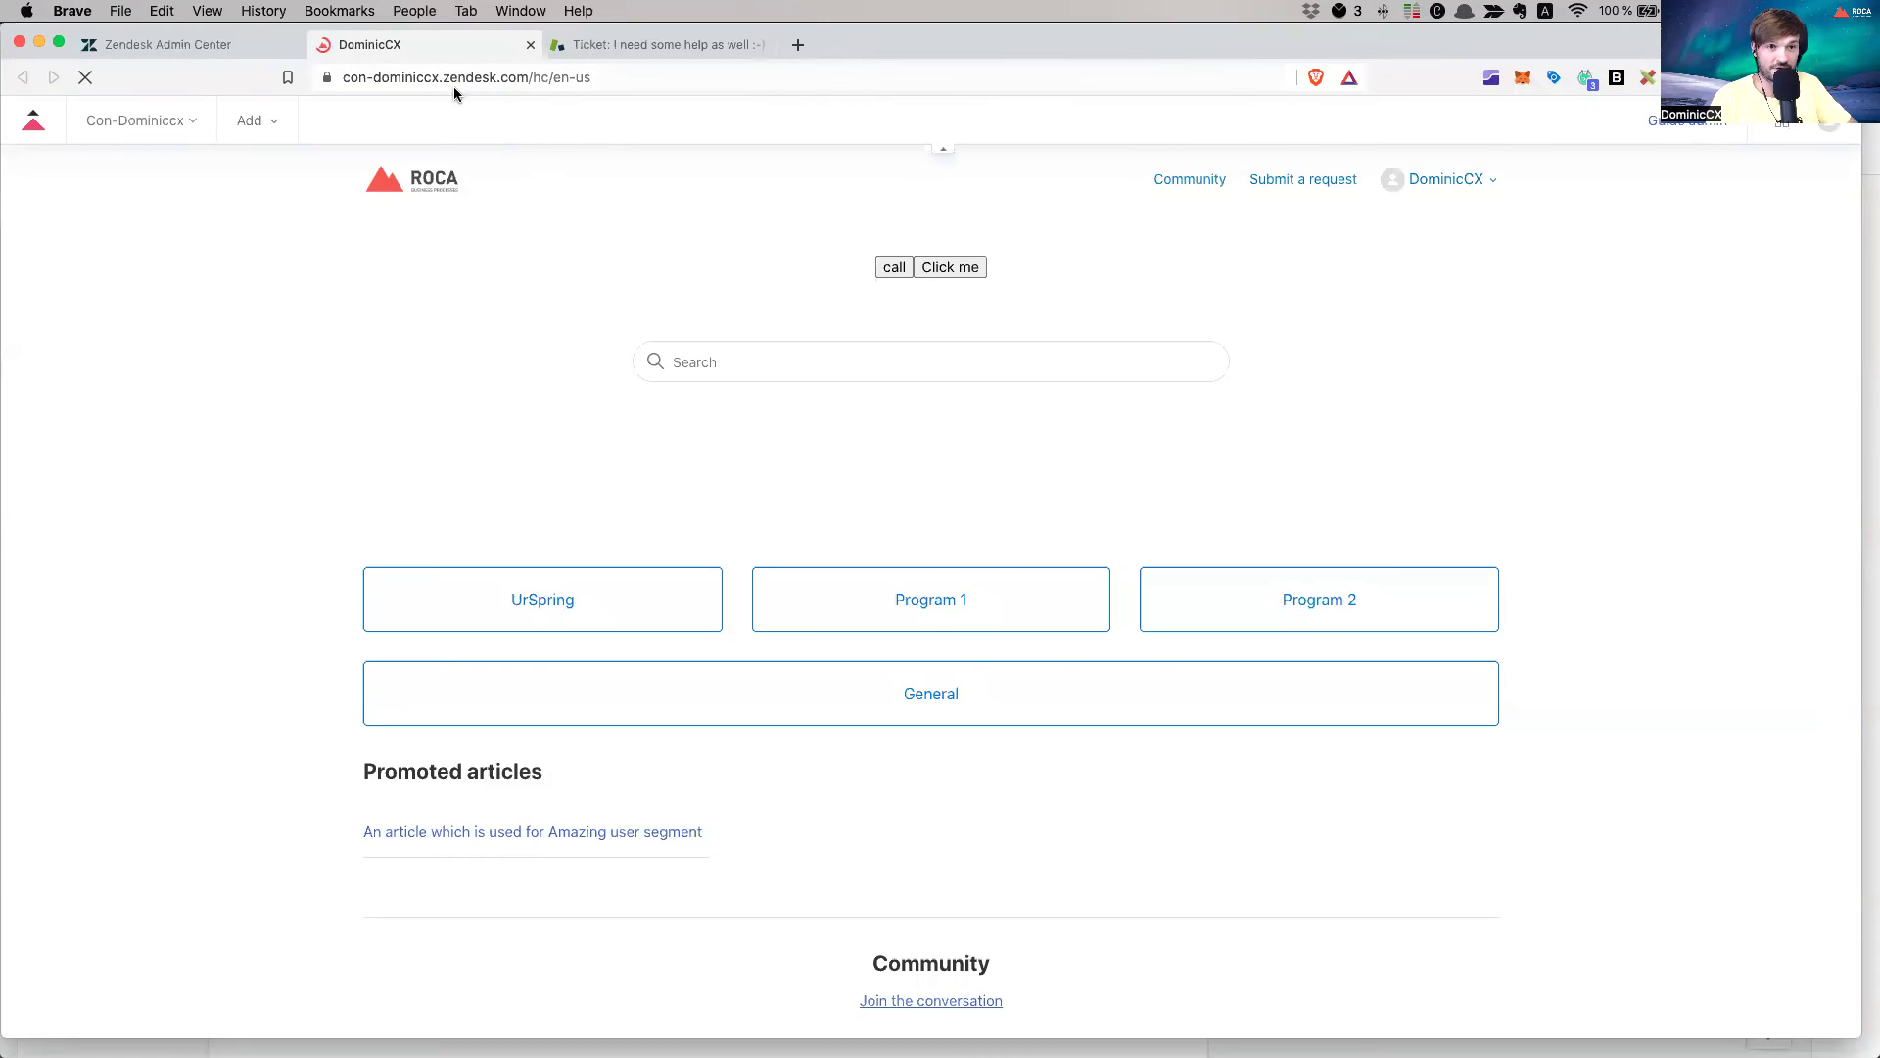
# Load the help center address in a new private window as a signed-out visitor
pyautogui.click(561, 82)
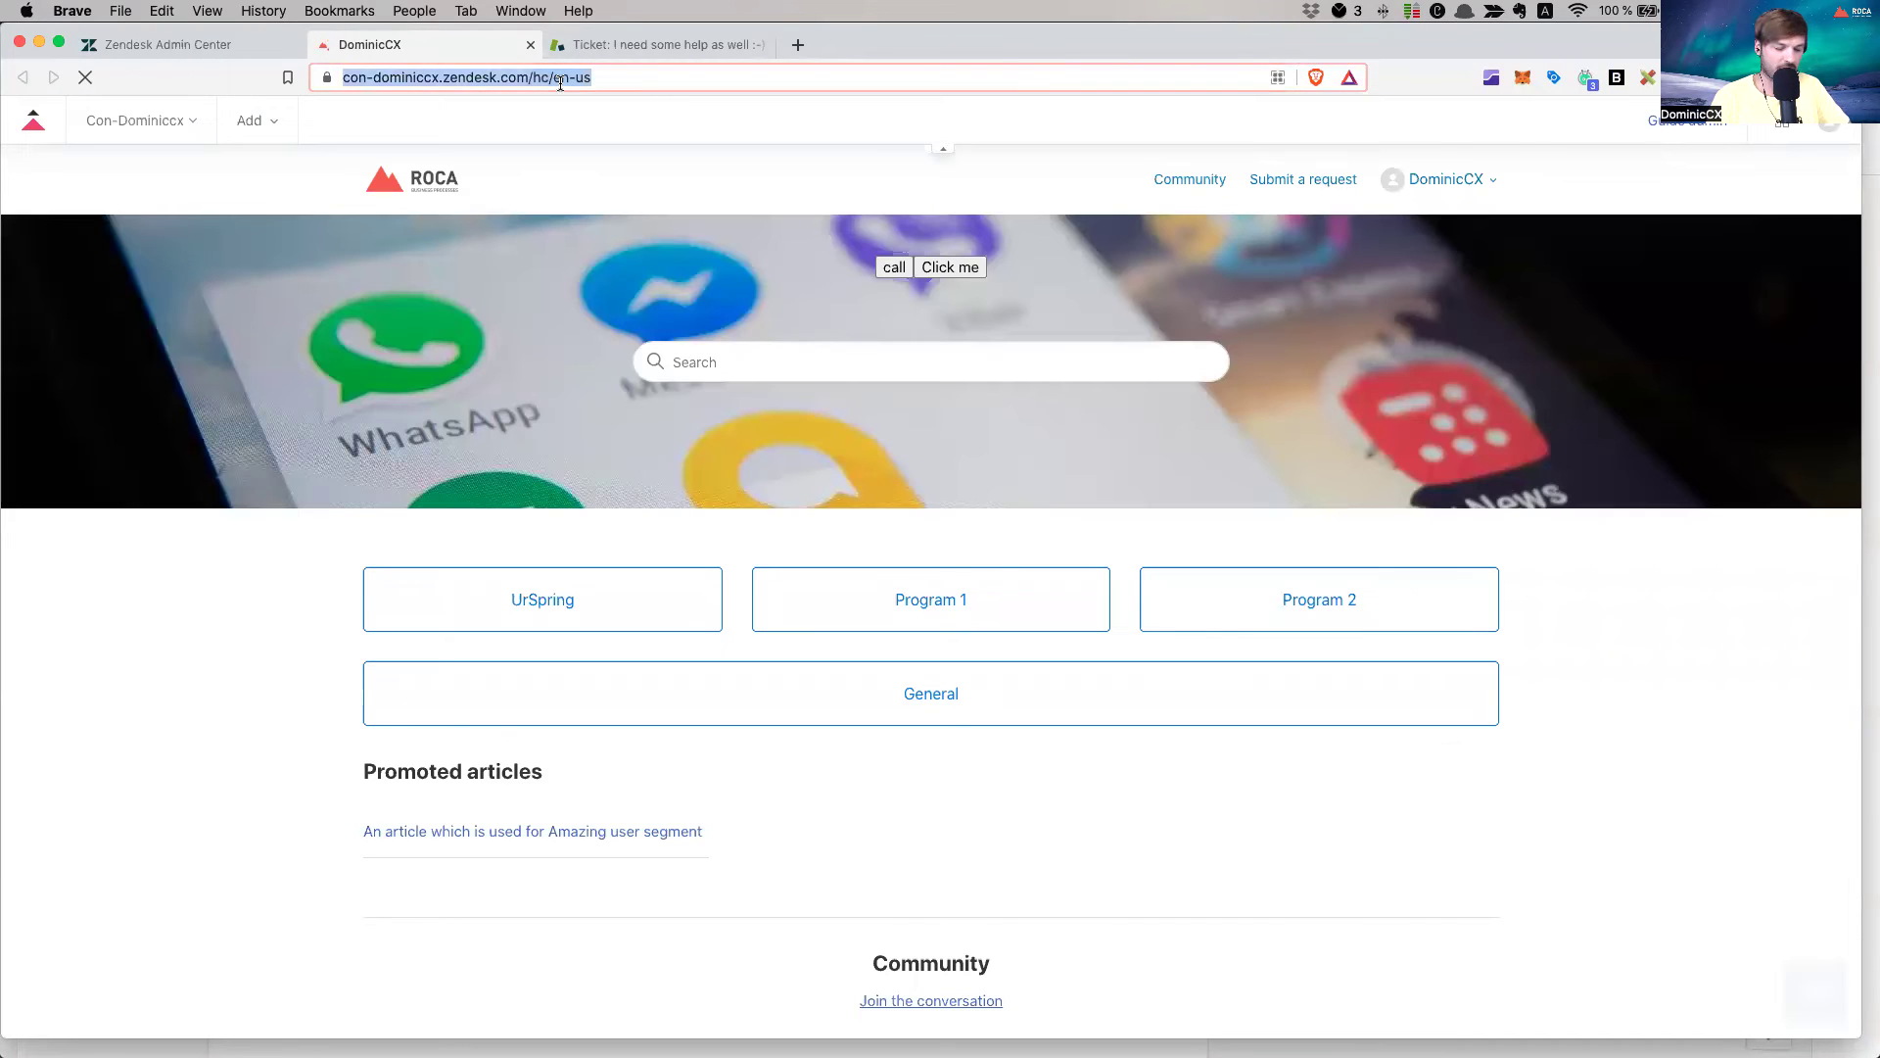
pyautogui.press('super+c')
pyautogui.press('super+shift+n')
pyautogui.press('super+v')
pyautogui.press('Return')
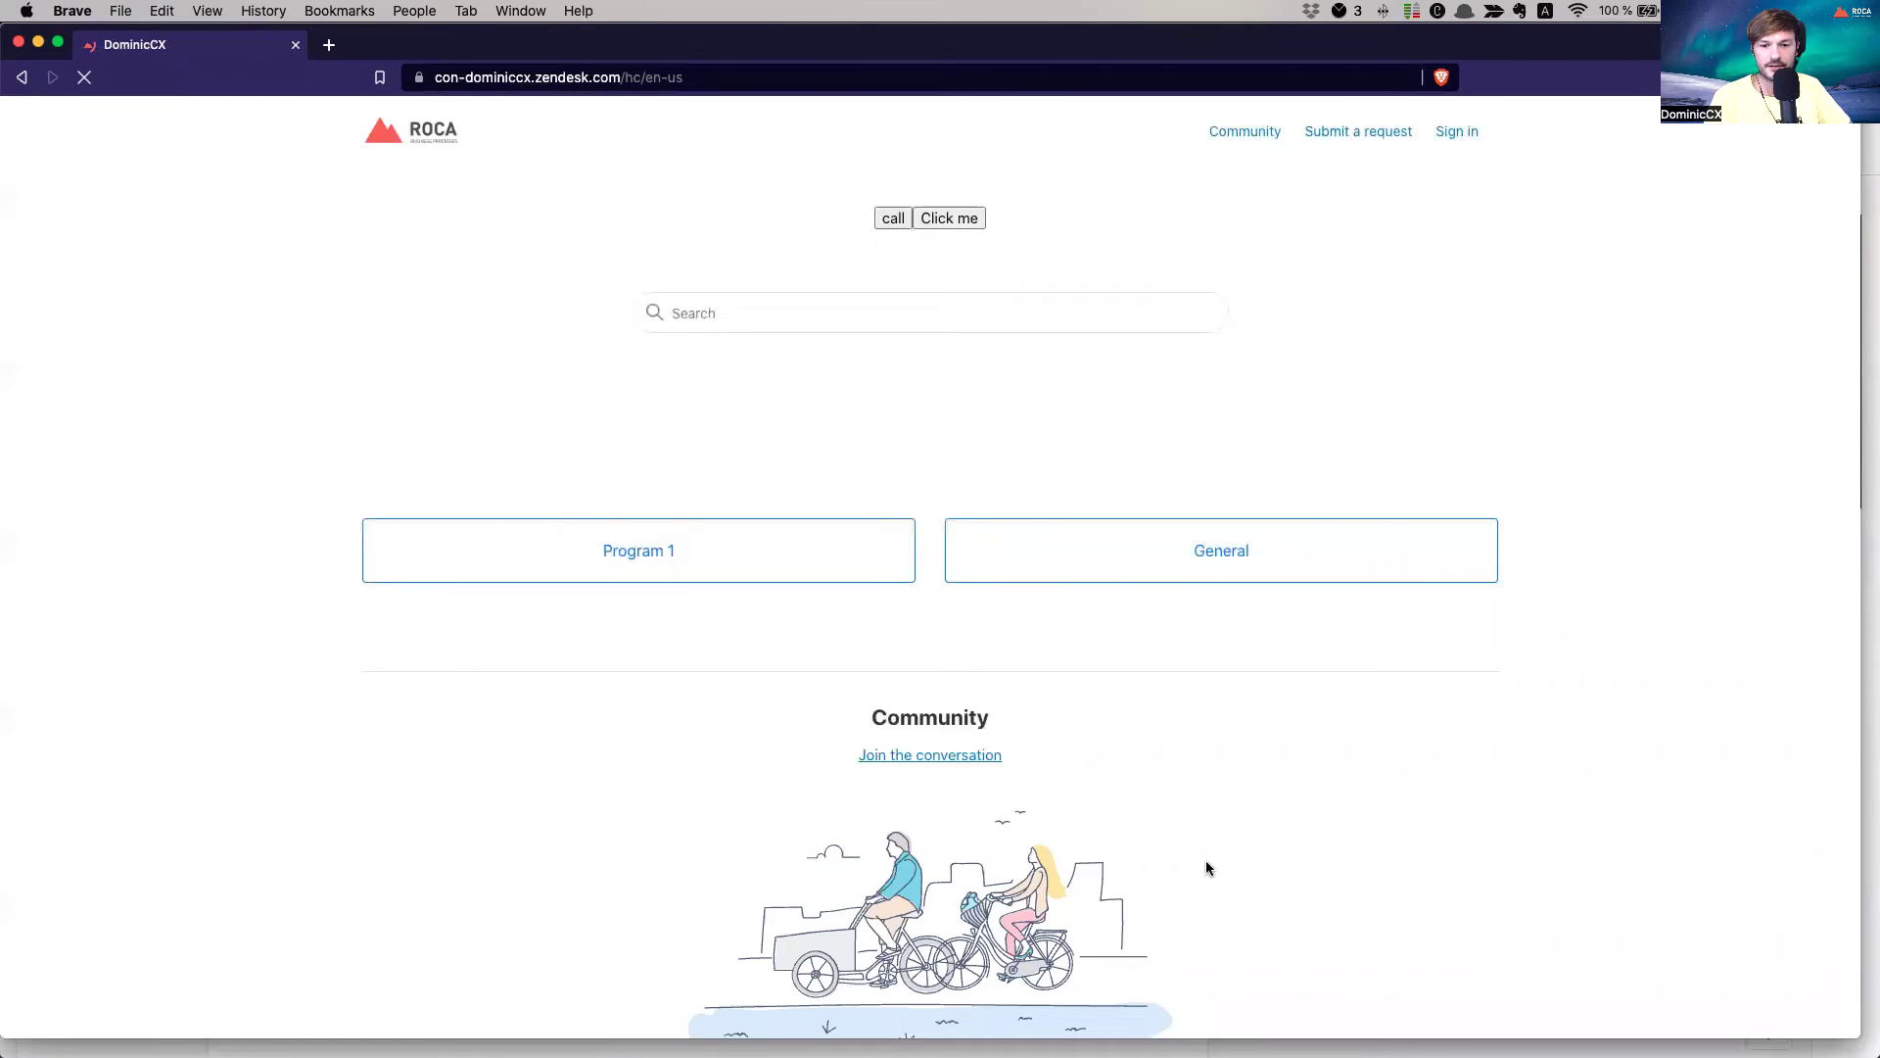
# On Submit a request, choose the 'Brilliant for for a brilliant customer' form
pyautogui.click(1372, 137)
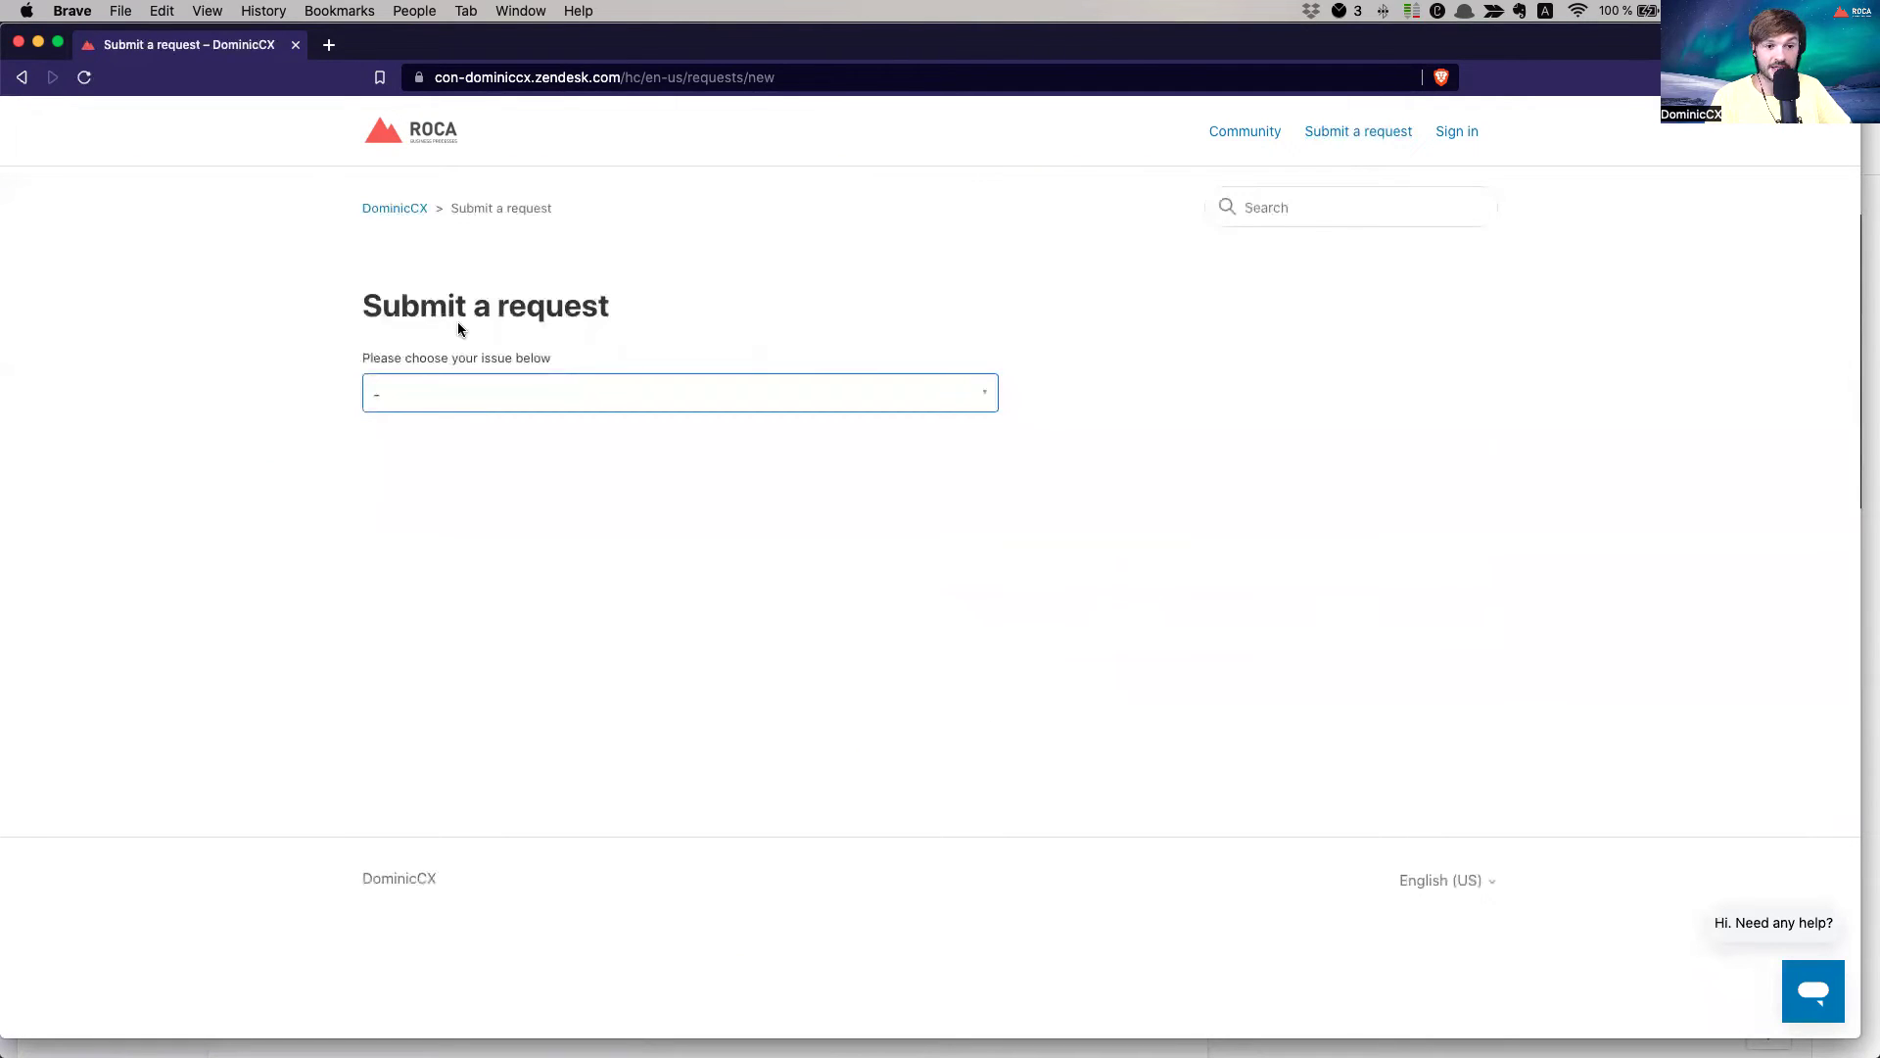
pyautogui.moveTo(398, 363); pyautogui.dragTo(361, 358)
pyautogui.moveTo(550, 350); pyautogui.dragTo(551, 358)
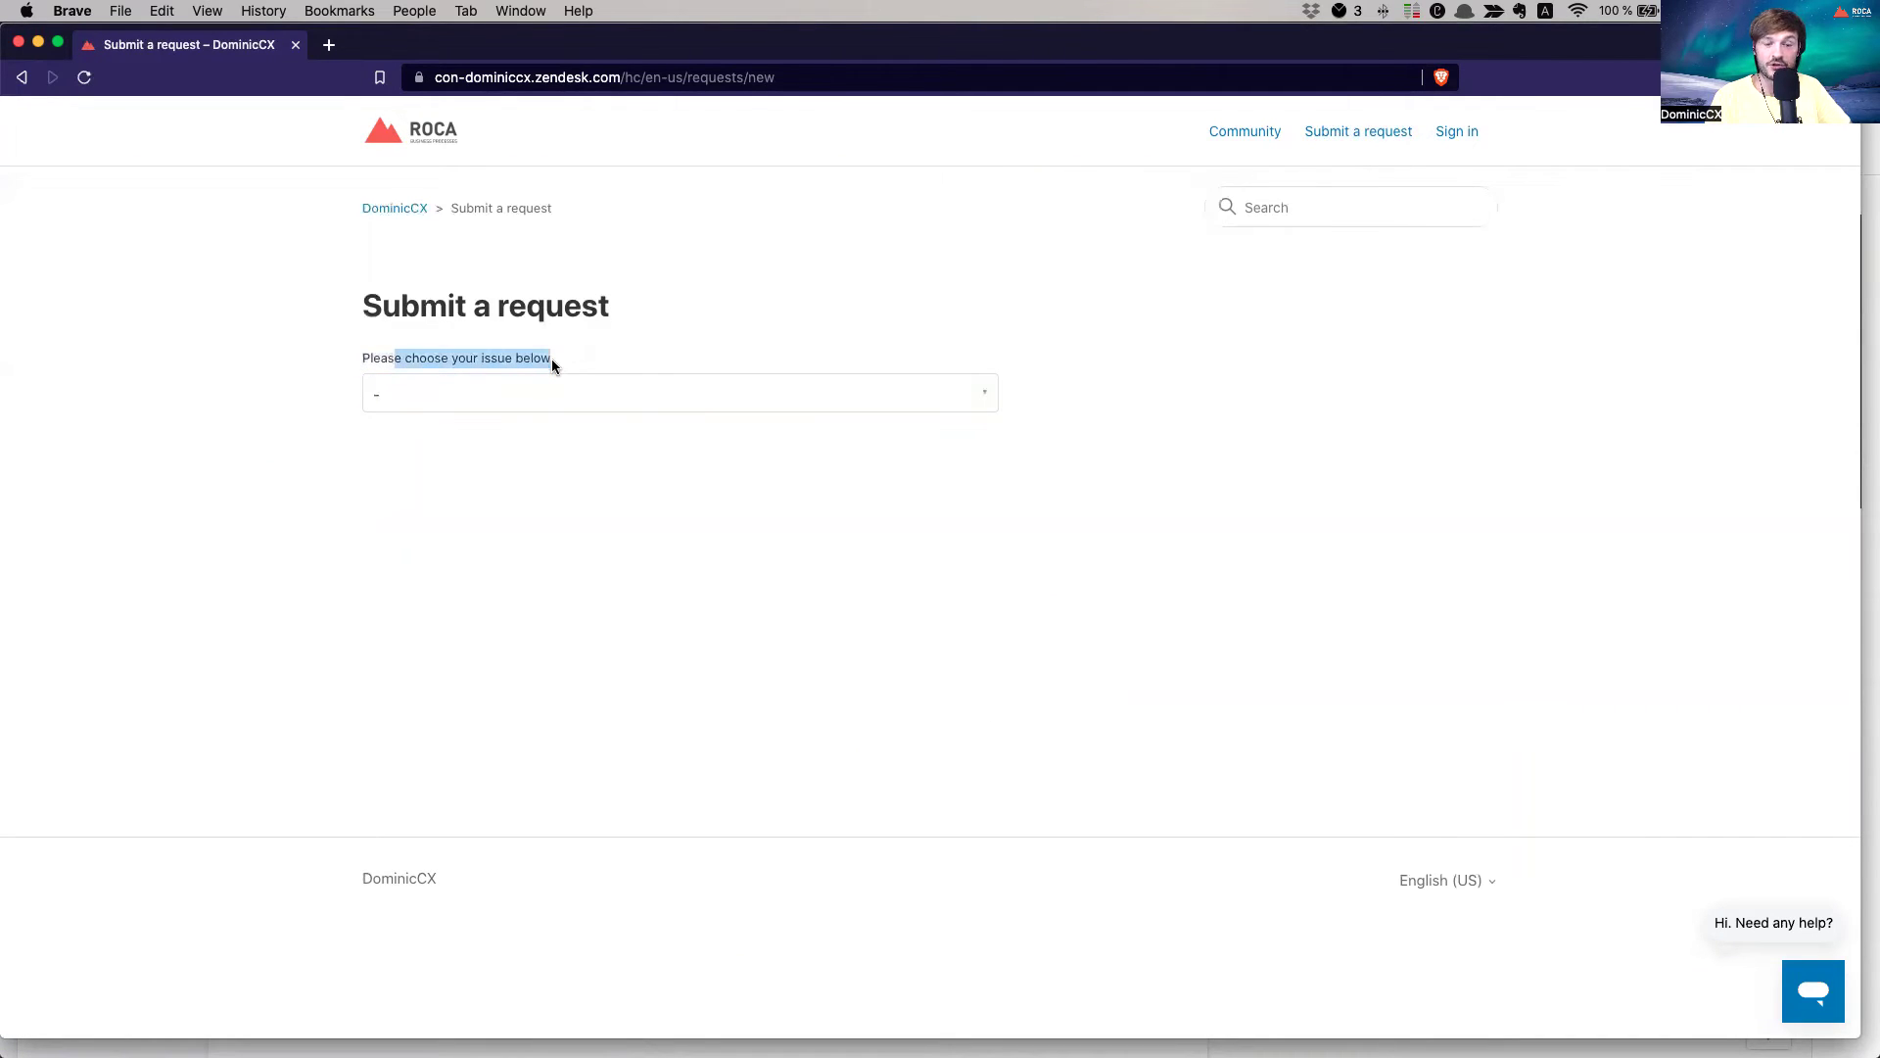
pyautogui.click(536, 392)
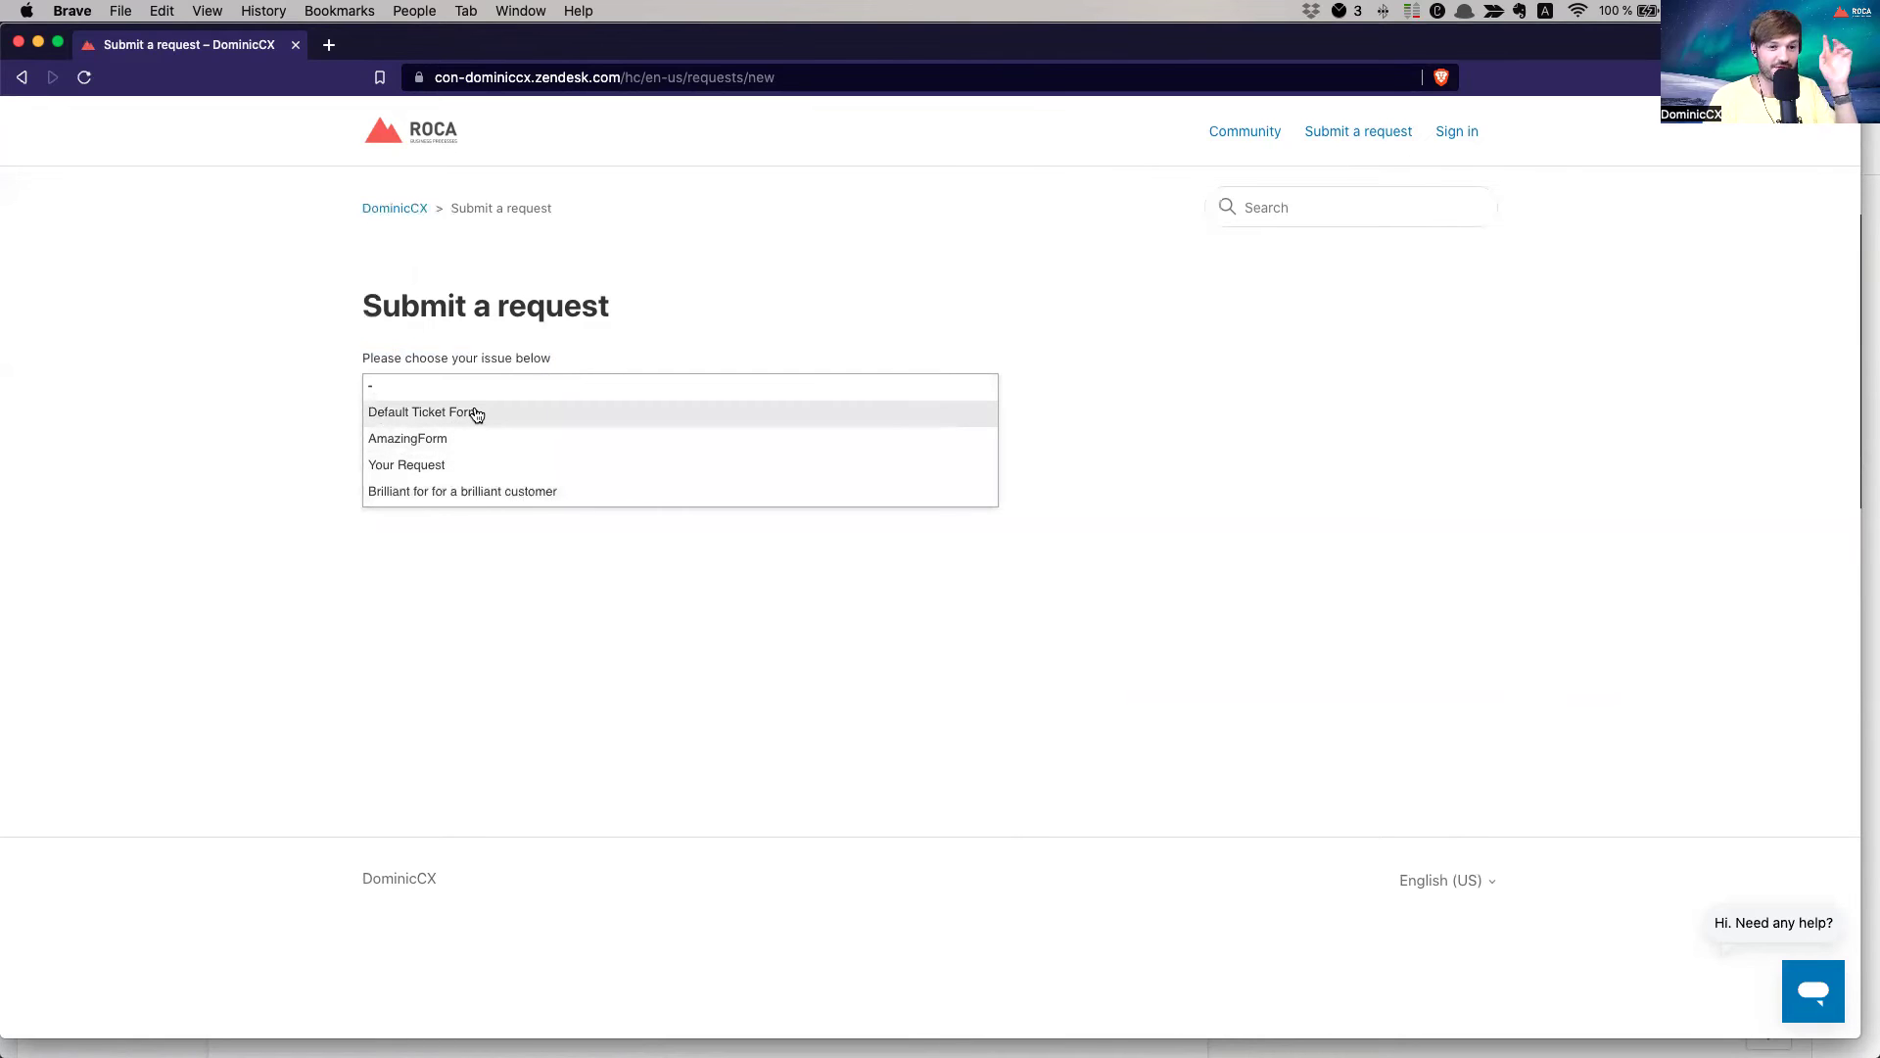
pyautogui.click(448, 497)
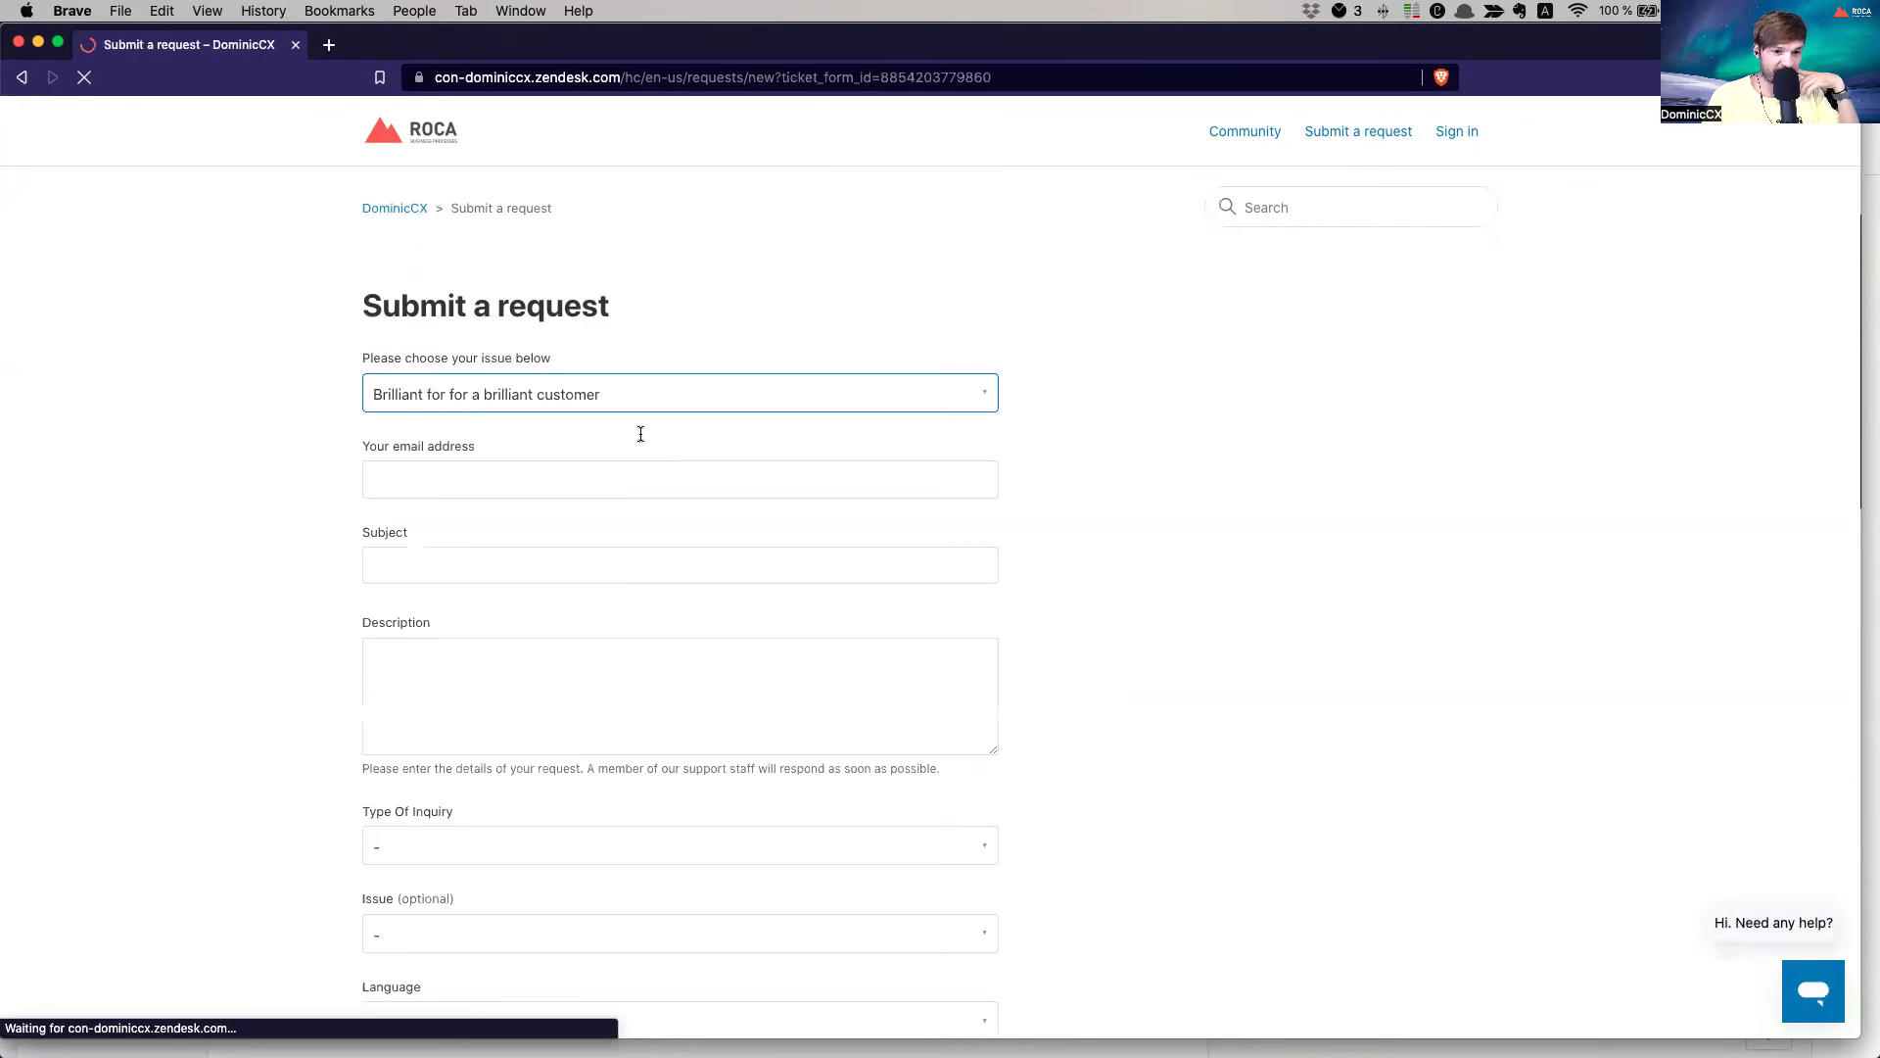
pyautogui.scroll(-10, 642, 611)
pyautogui.scroll(8, 611, 654)
pyautogui.scroll(-4, 568, 614)
pyautogui.scroll(-4, 568, 612)
pyautogui.scroll(8, 568, 612)
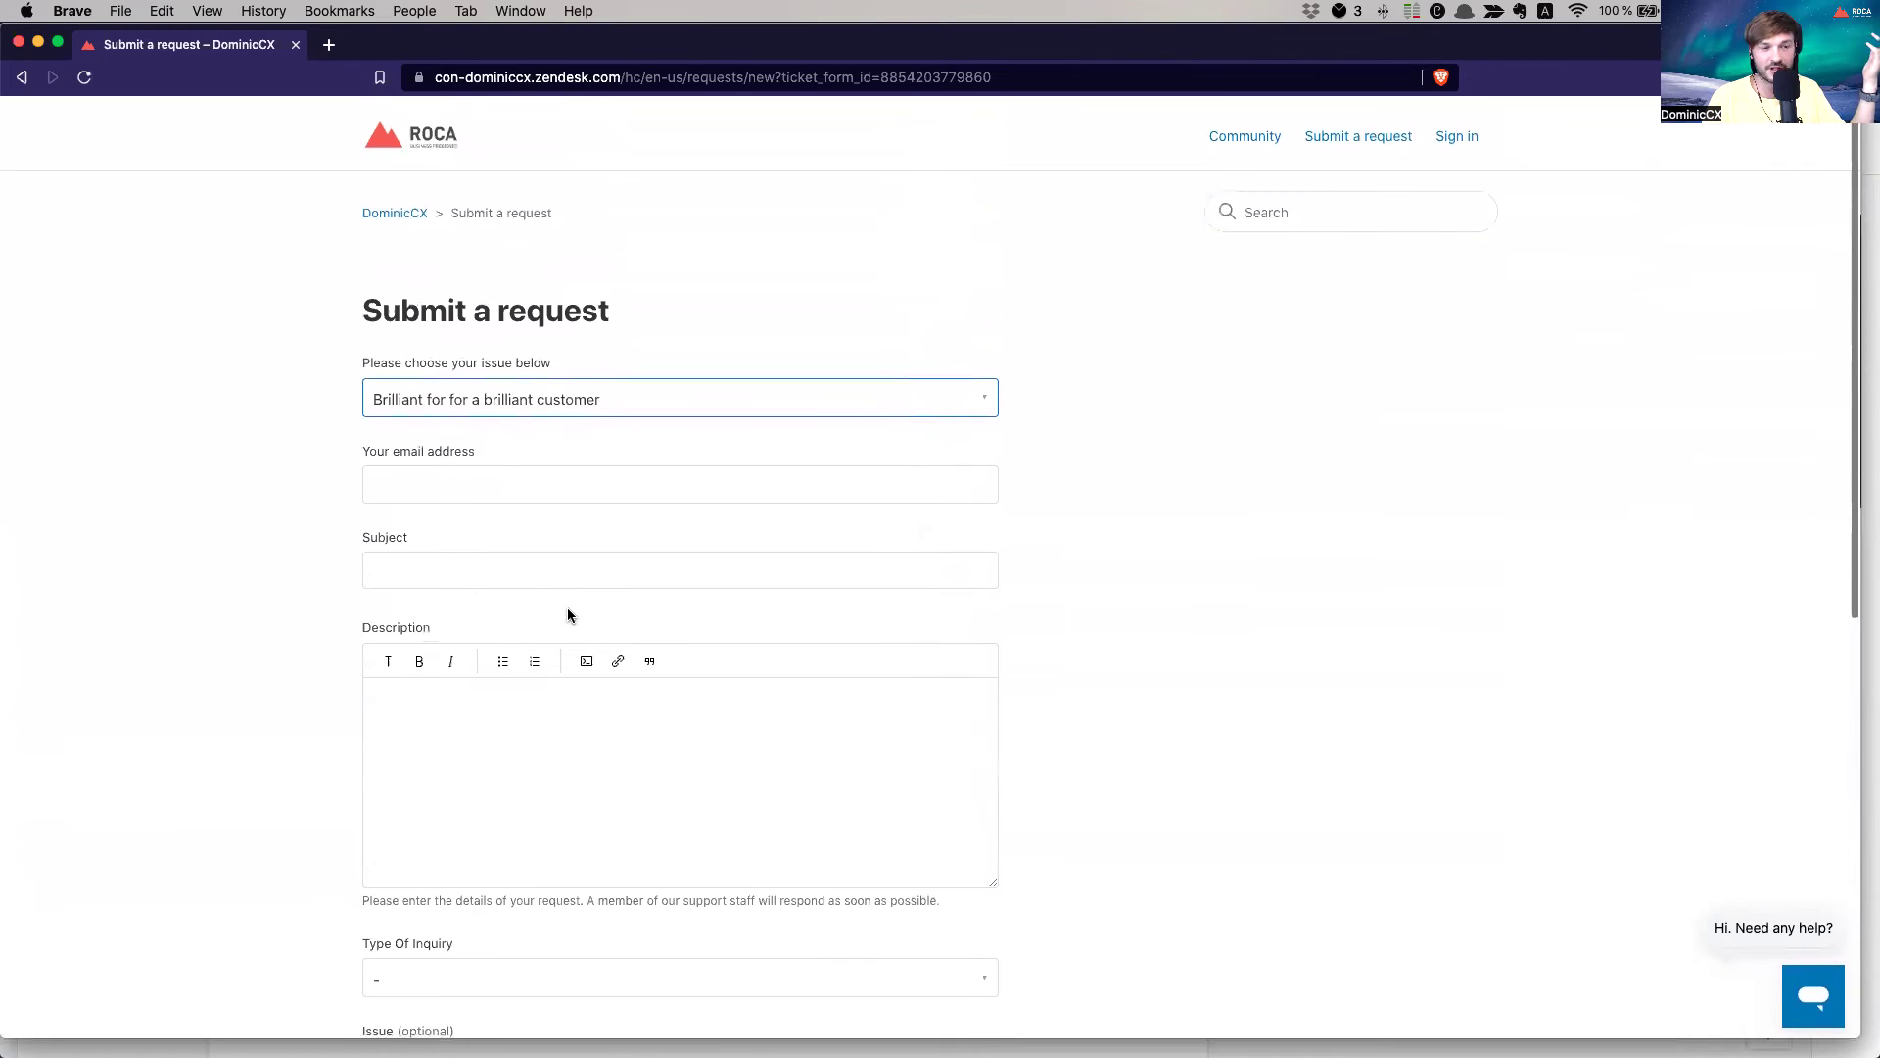
pyautogui.scroll(-5, 568, 615)
pyautogui.scroll(-4, 599, 583)
pyautogui.scroll(8, 614, 668)
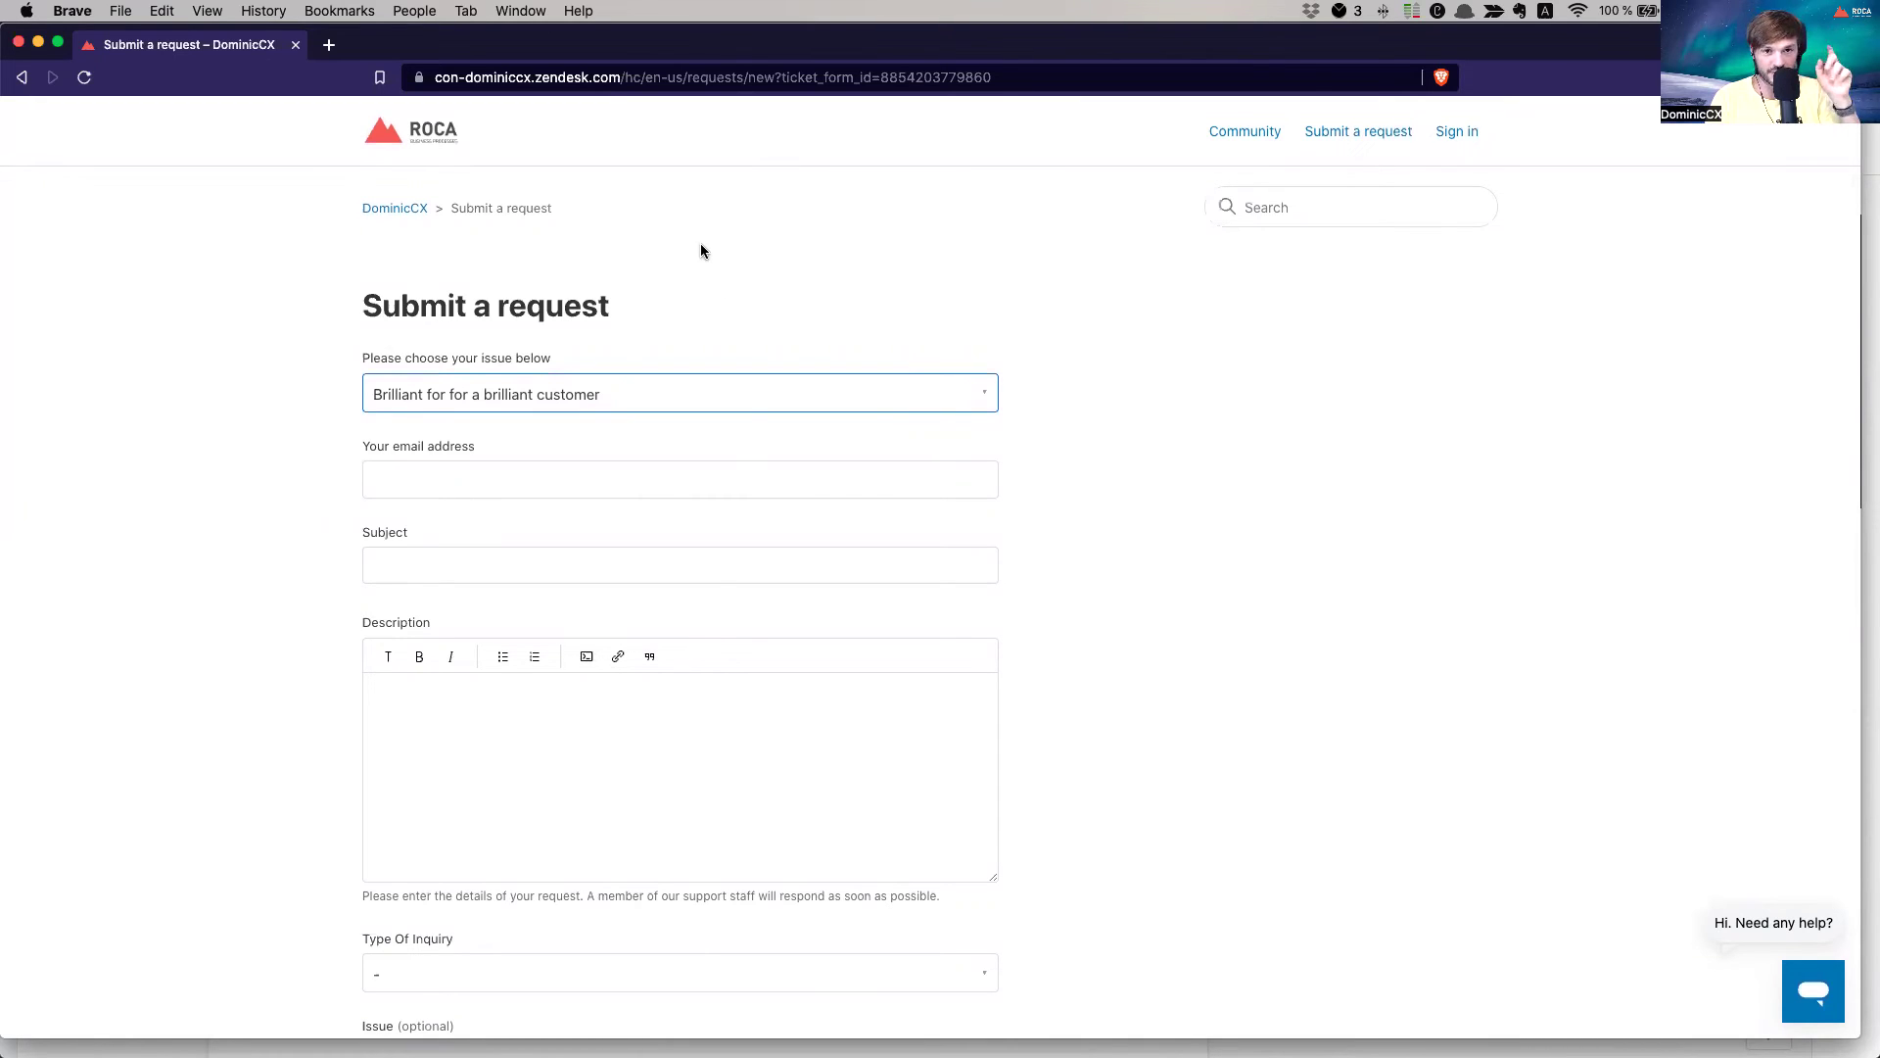
# Inspect the current request form's ID in the page address
pyautogui.click(1010, 77)
pyautogui.doubleClick(1009, 78)
pyautogui.doubleClick(634, 77)
pyautogui.click(636, 79)
pyautogui.tripleClick(636, 79)
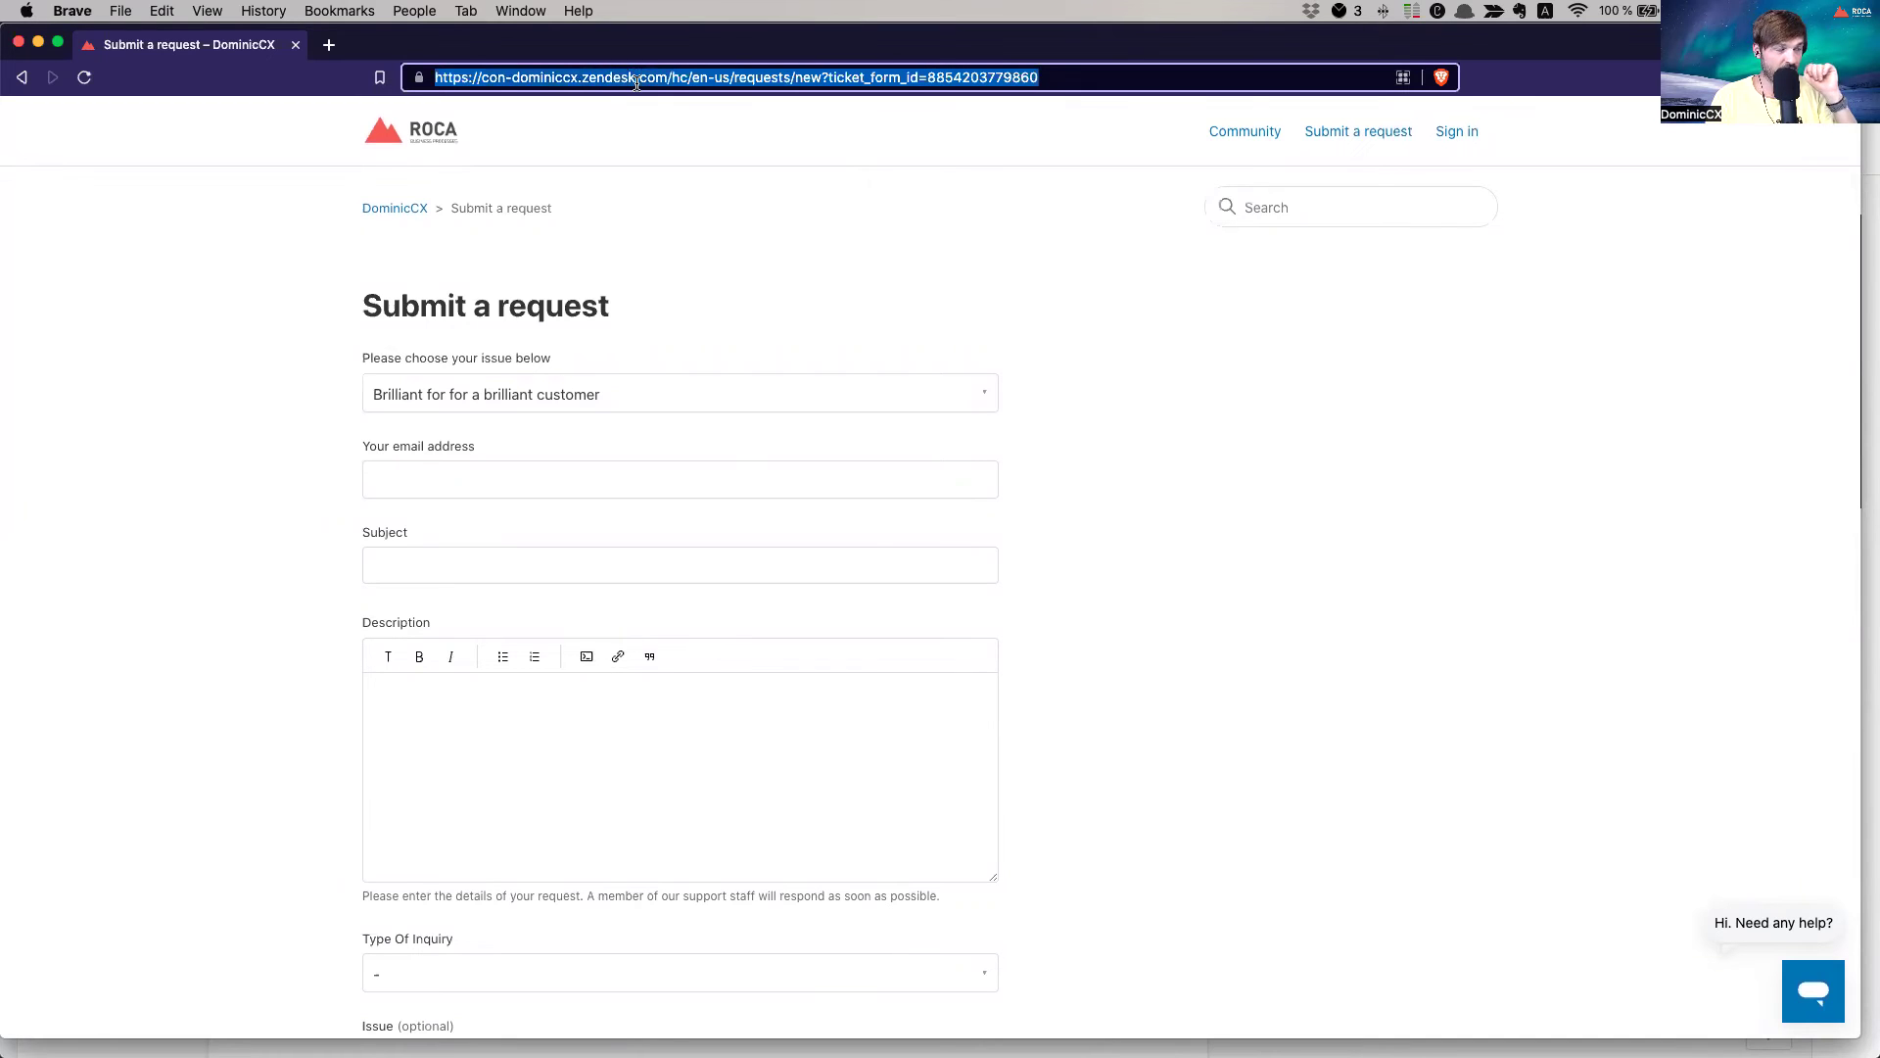
pyautogui.doubleClick(977, 77)
pyautogui.tripleClick(984, 77)
pyautogui.doubleClick(990, 77)
pyautogui.click(1024, 78)
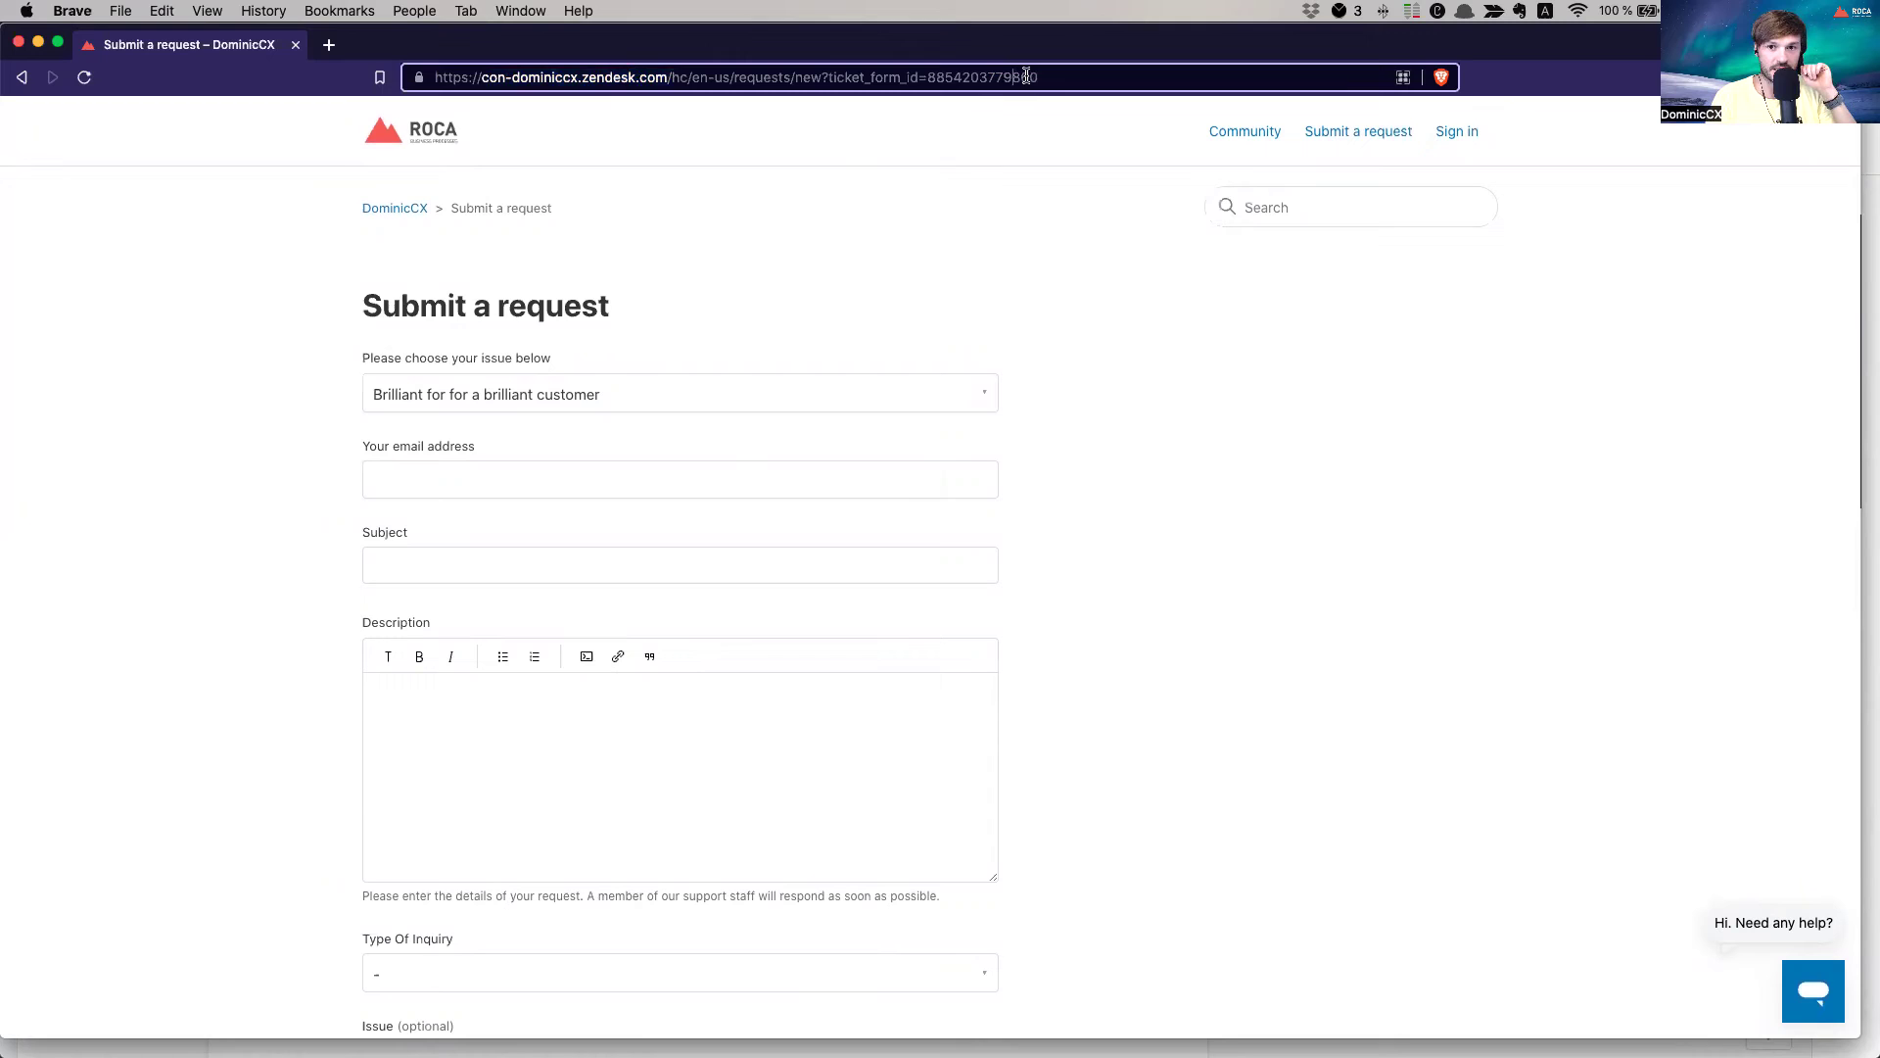
# Switch the request form to Default Ticket Form, then AmazingForm, checking each form ID in the address
pyautogui.click(565, 405)
pyautogui.click(485, 420)
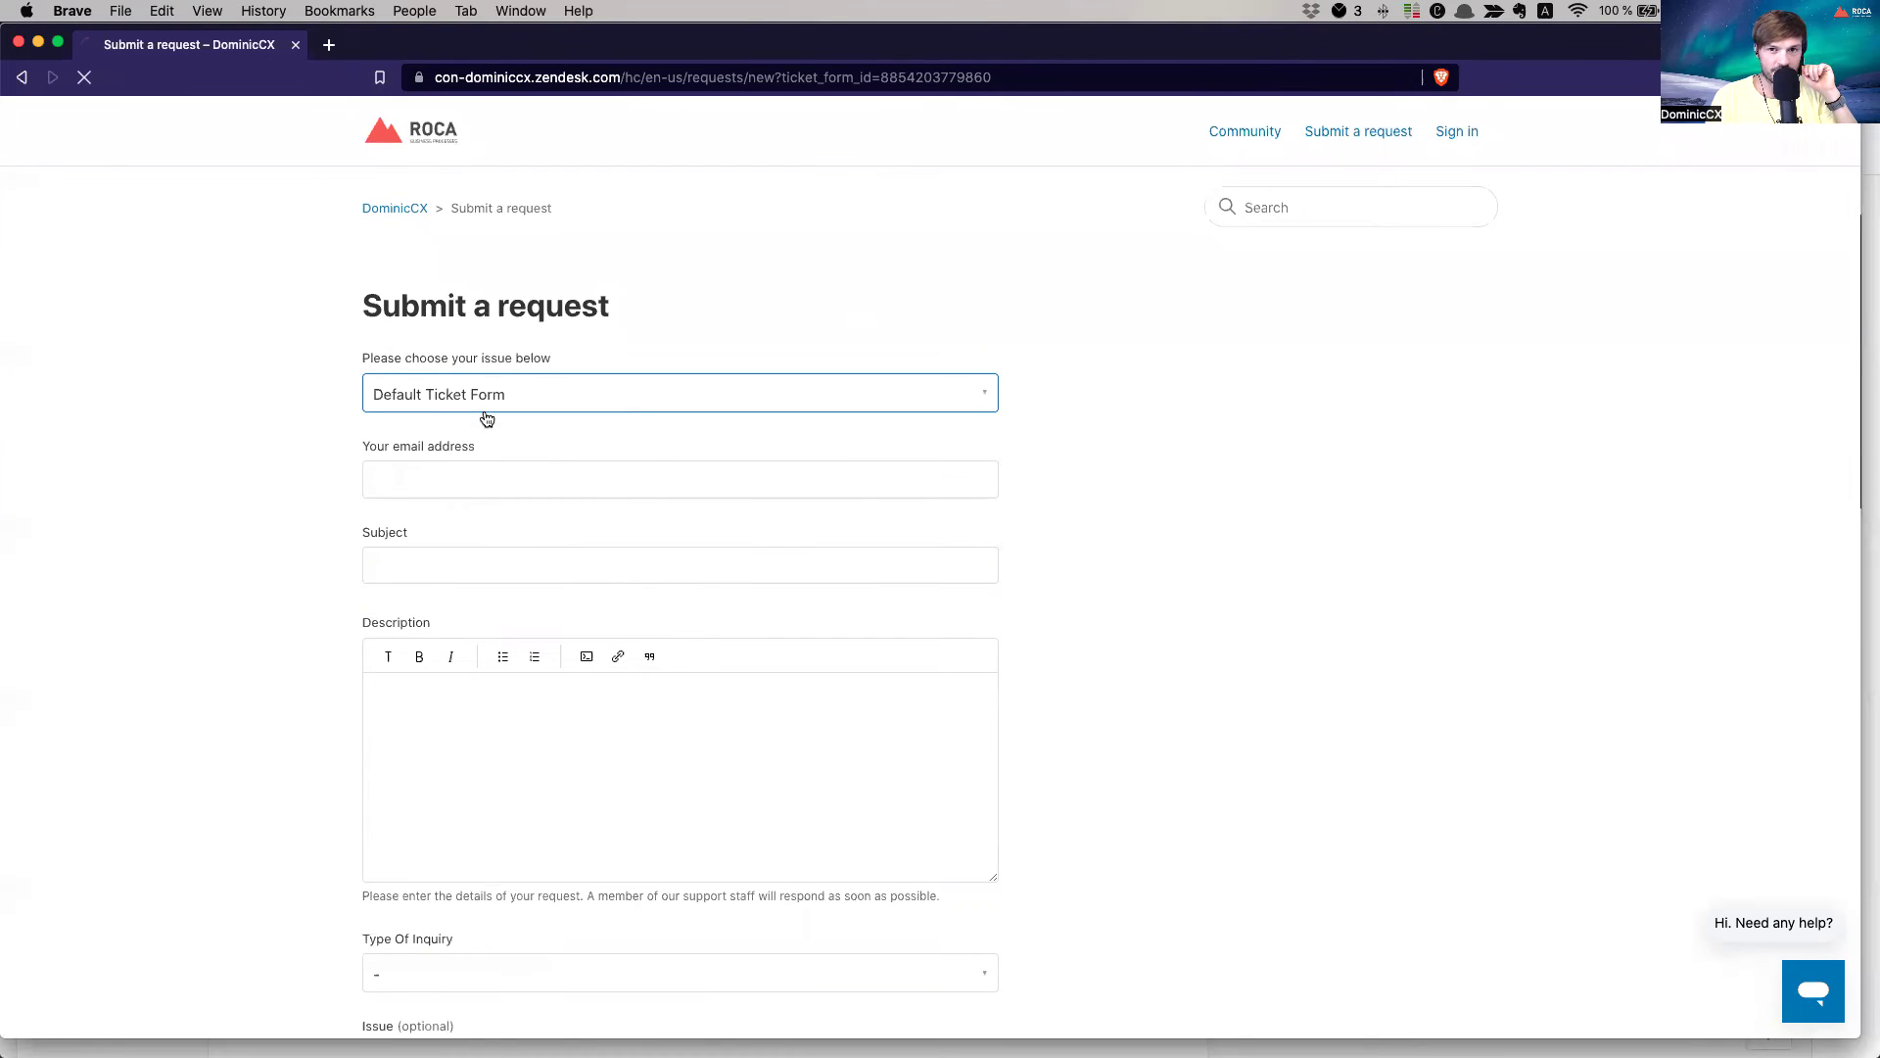
pyautogui.click(986, 78)
pyautogui.doubleClick(994, 78)
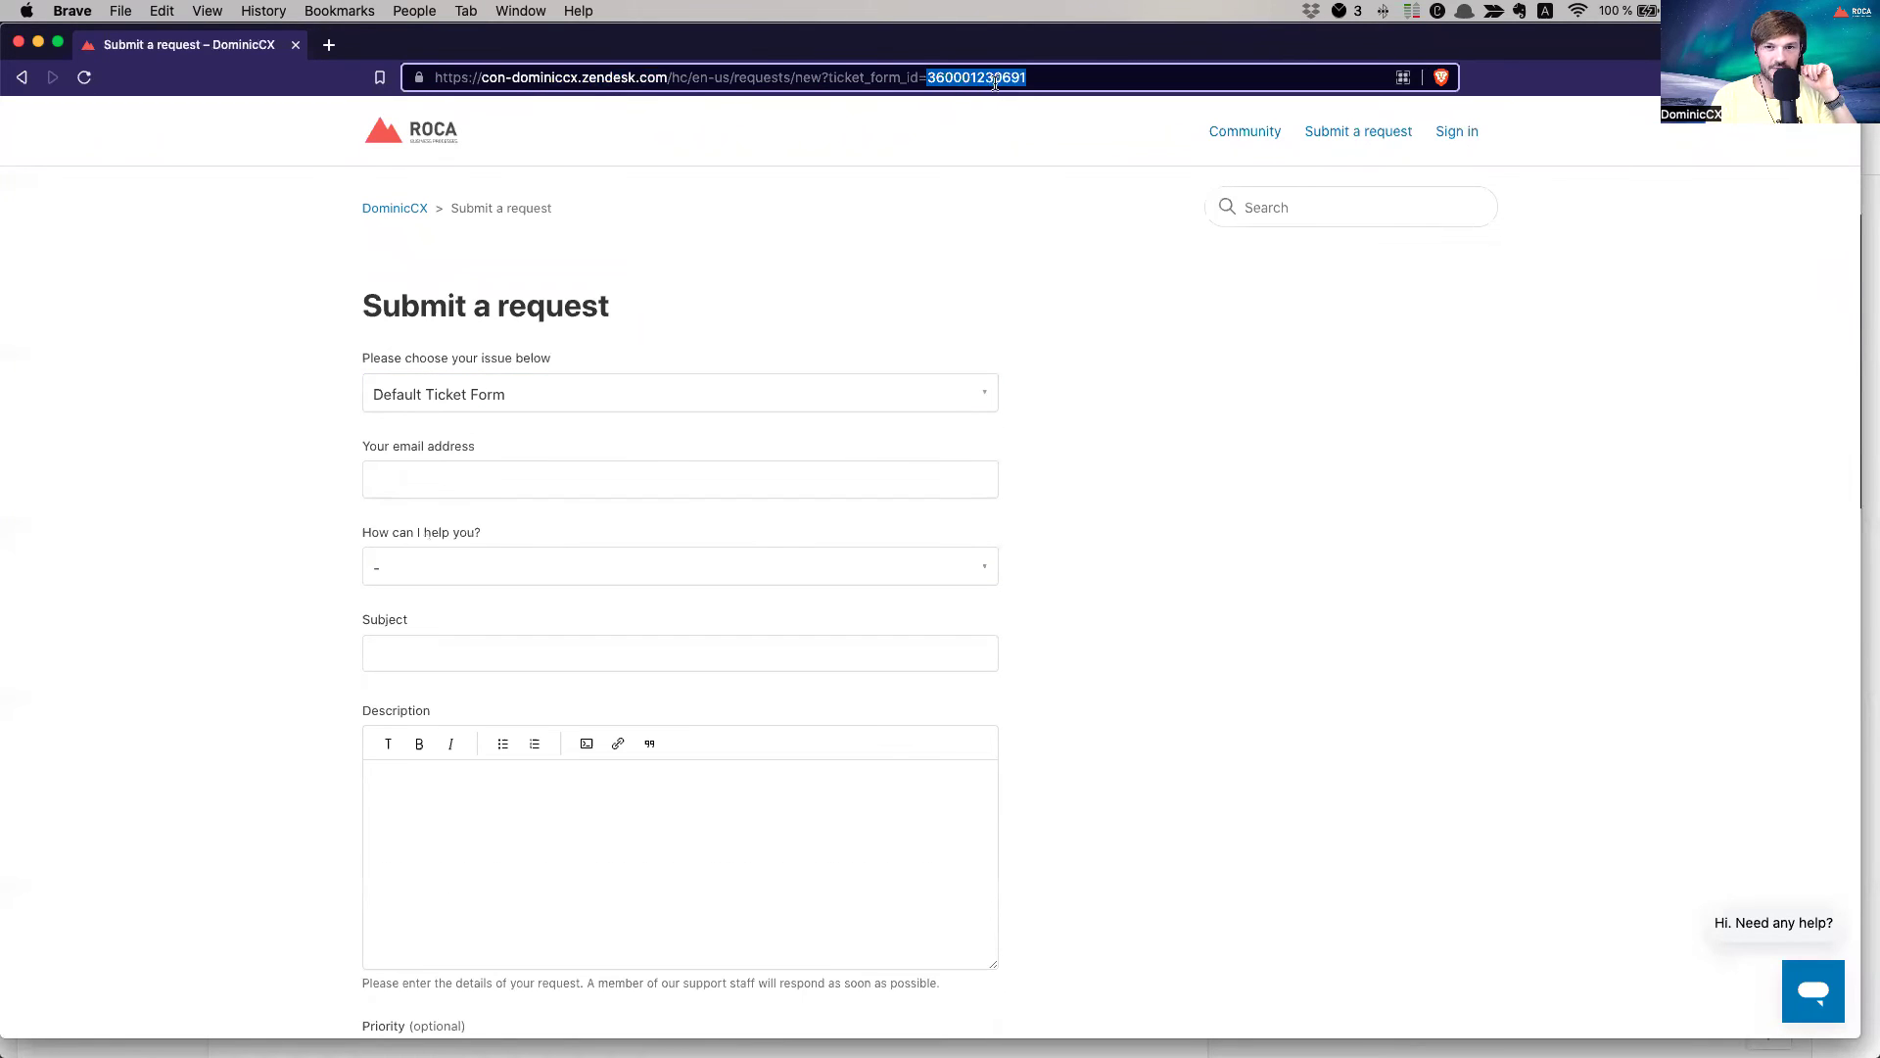
pyautogui.click(542, 394)
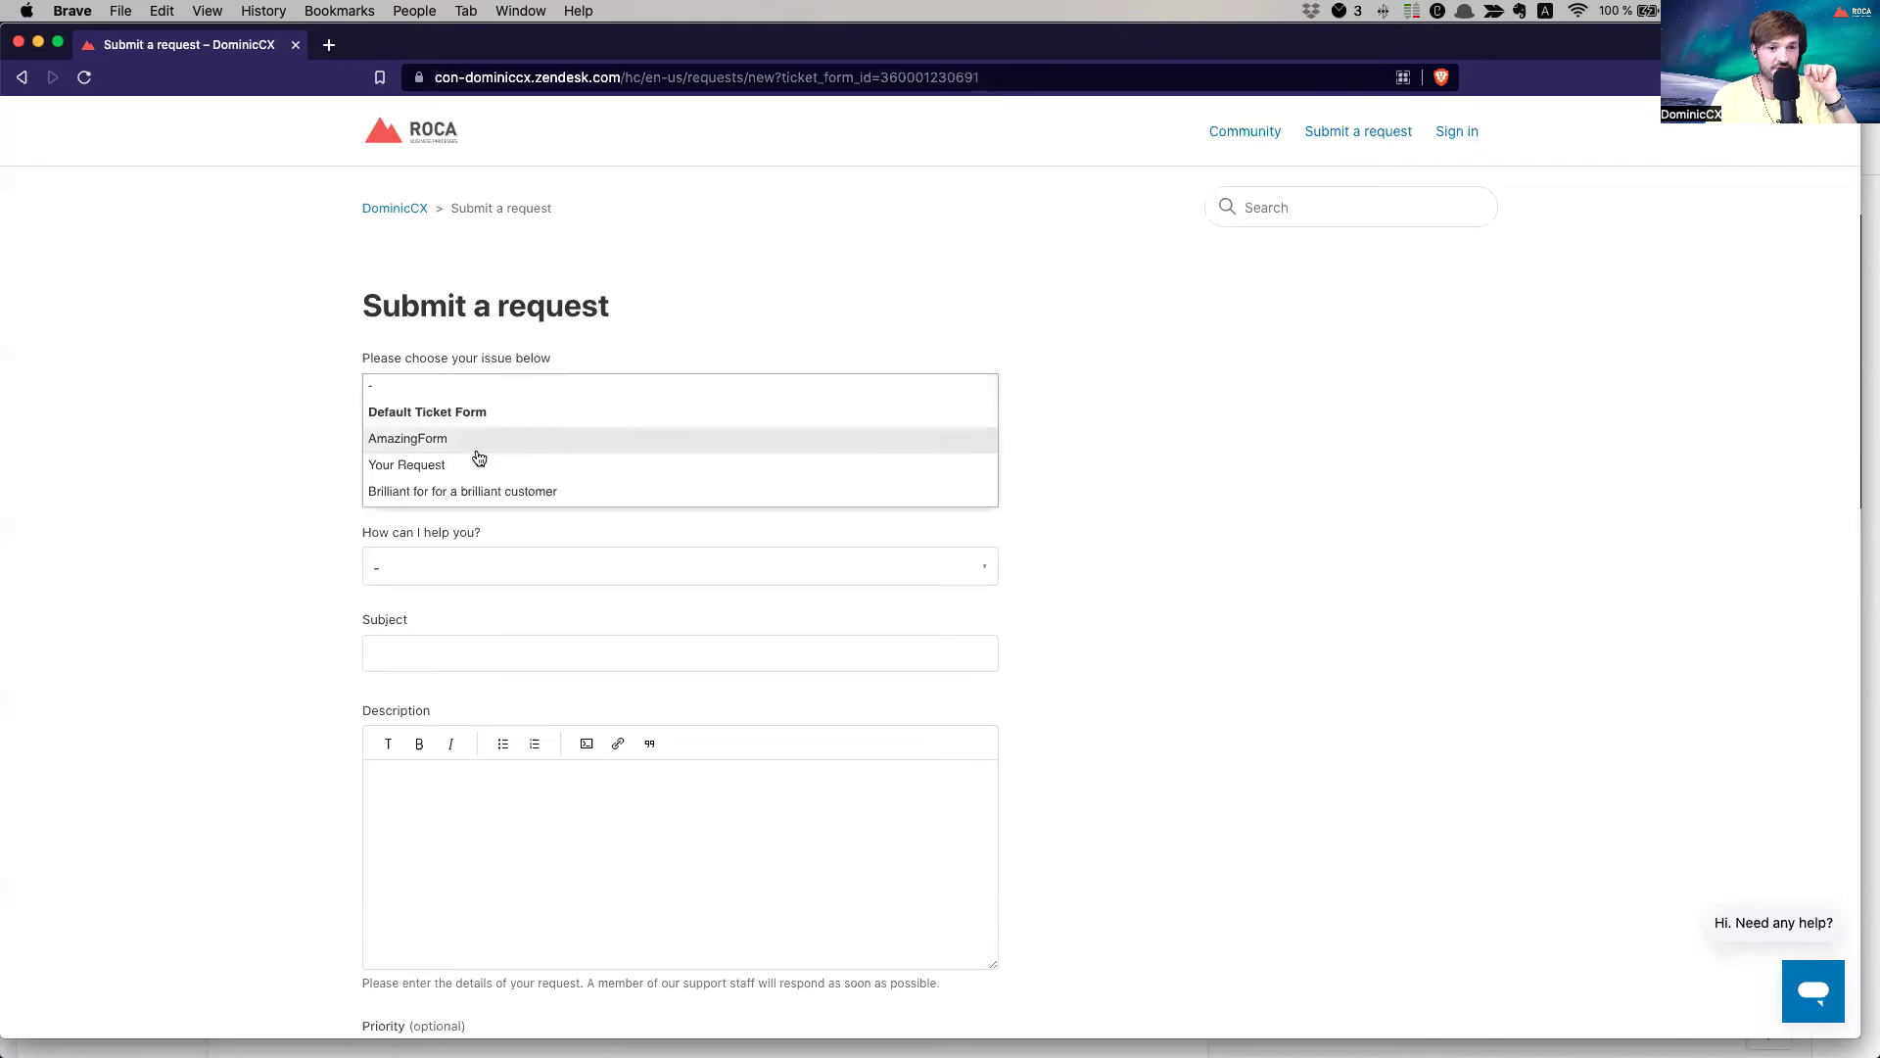
pyautogui.click(441, 449)
pyautogui.click(976, 78)
pyautogui.click(976, 79)
pyautogui.doubleClick(977, 79)
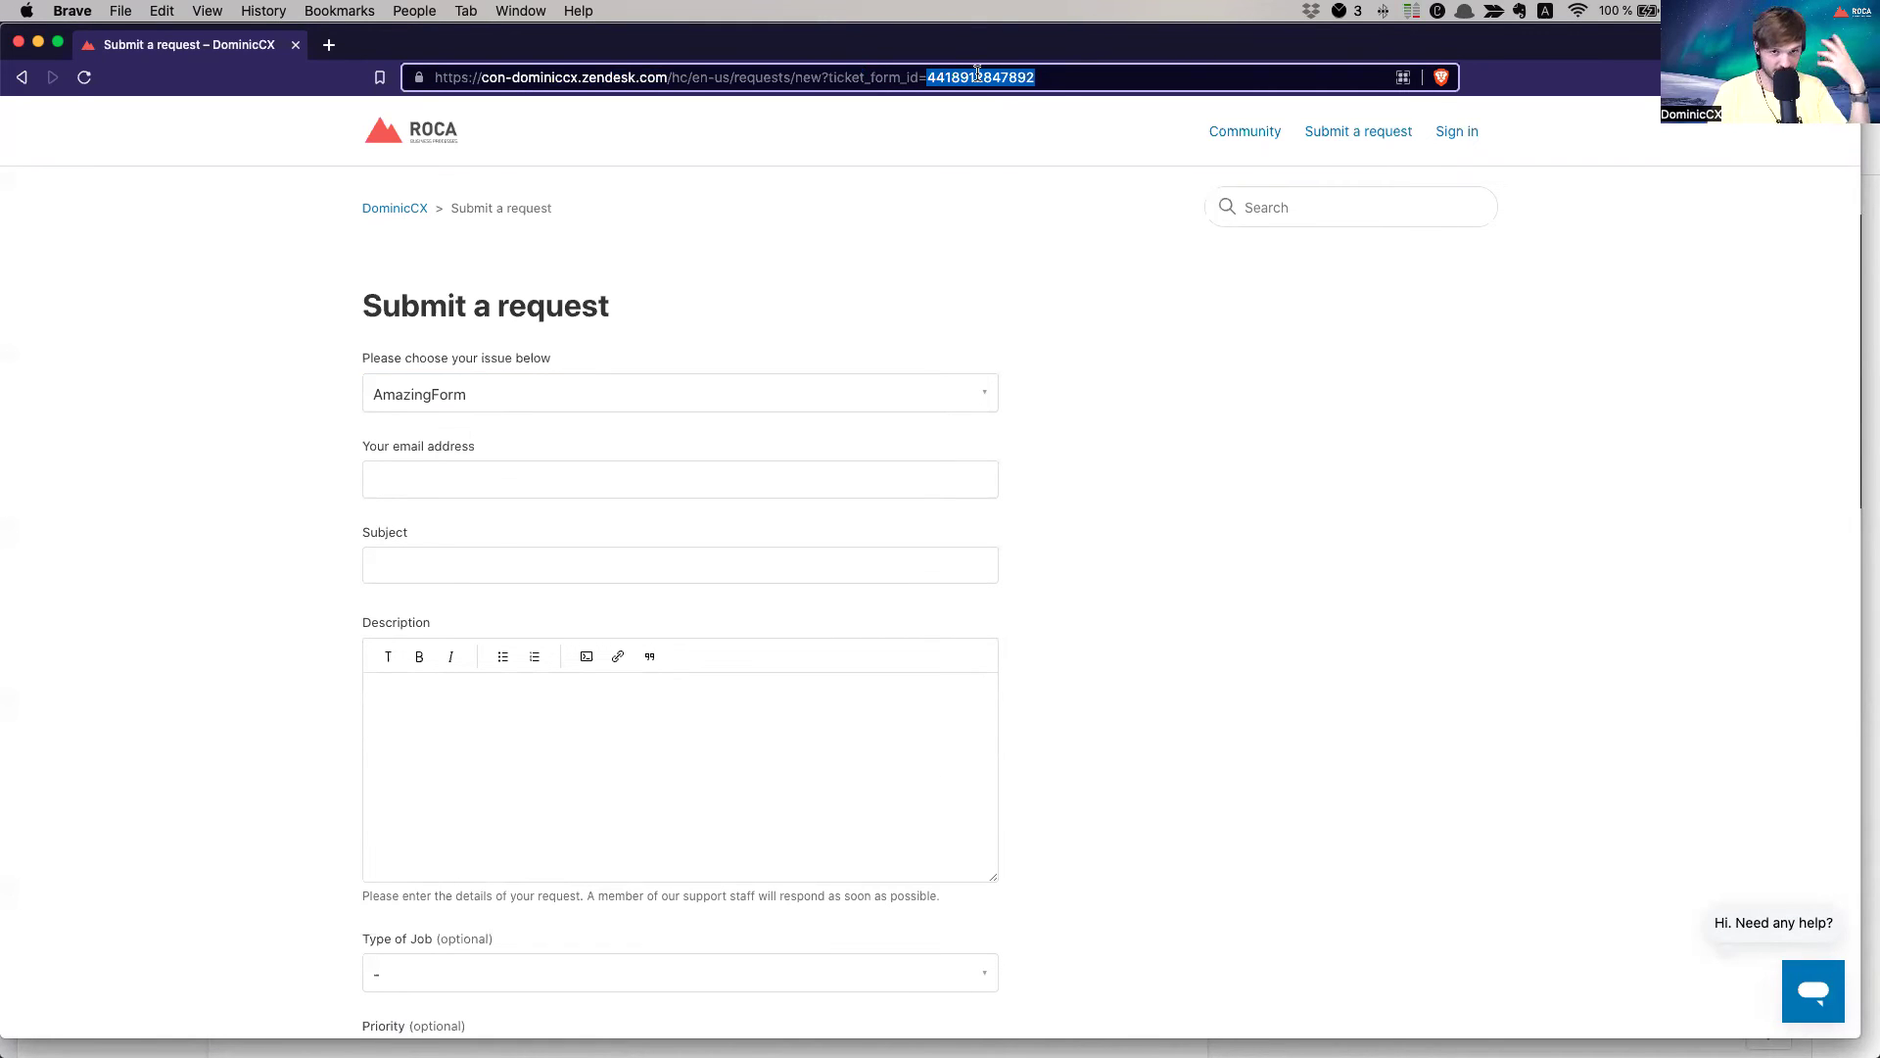
pyautogui.tripleClick(976, 76)
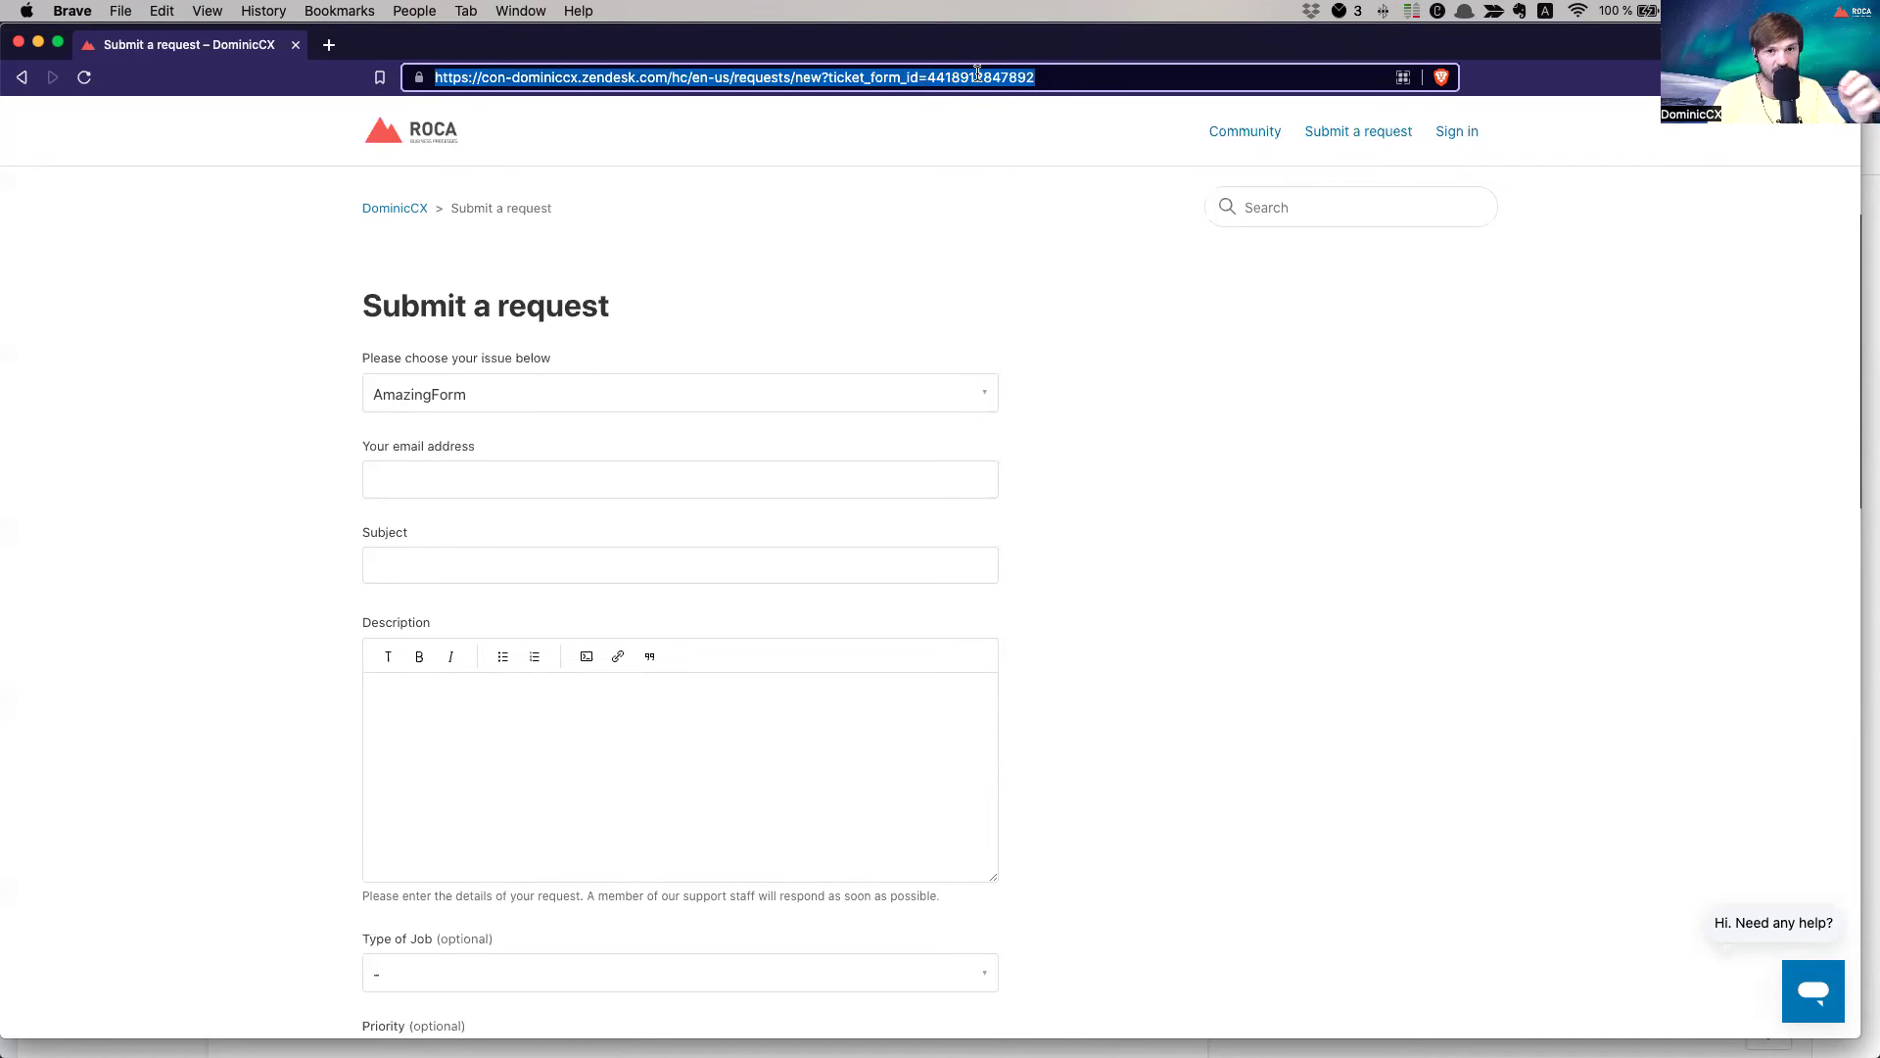
pyautogui.doubleClick(925, 75)
pyautogui.tripleClick(925, 75)
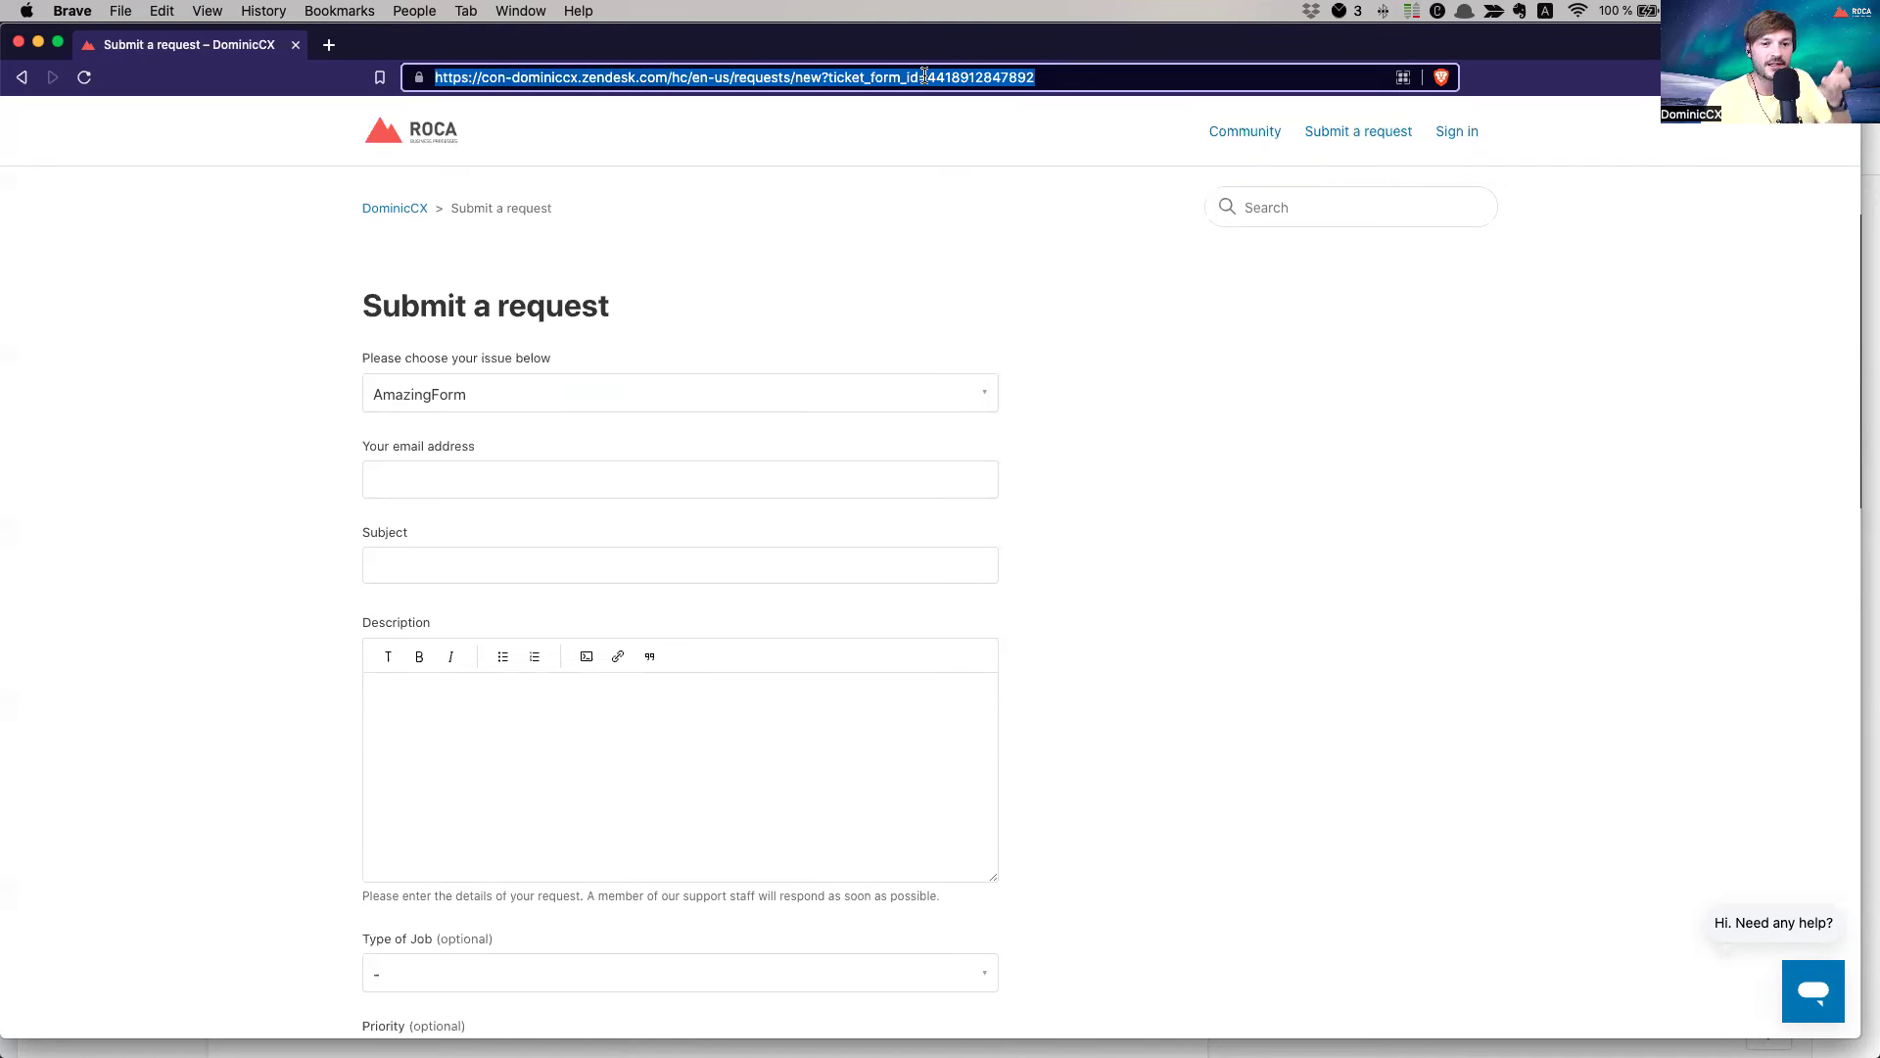
# Return to the help center home page and switch to the signed-in browser window
pyautogui.scroll(-3, 732, 299)
pyautogui.scroll(3, 703, 319)
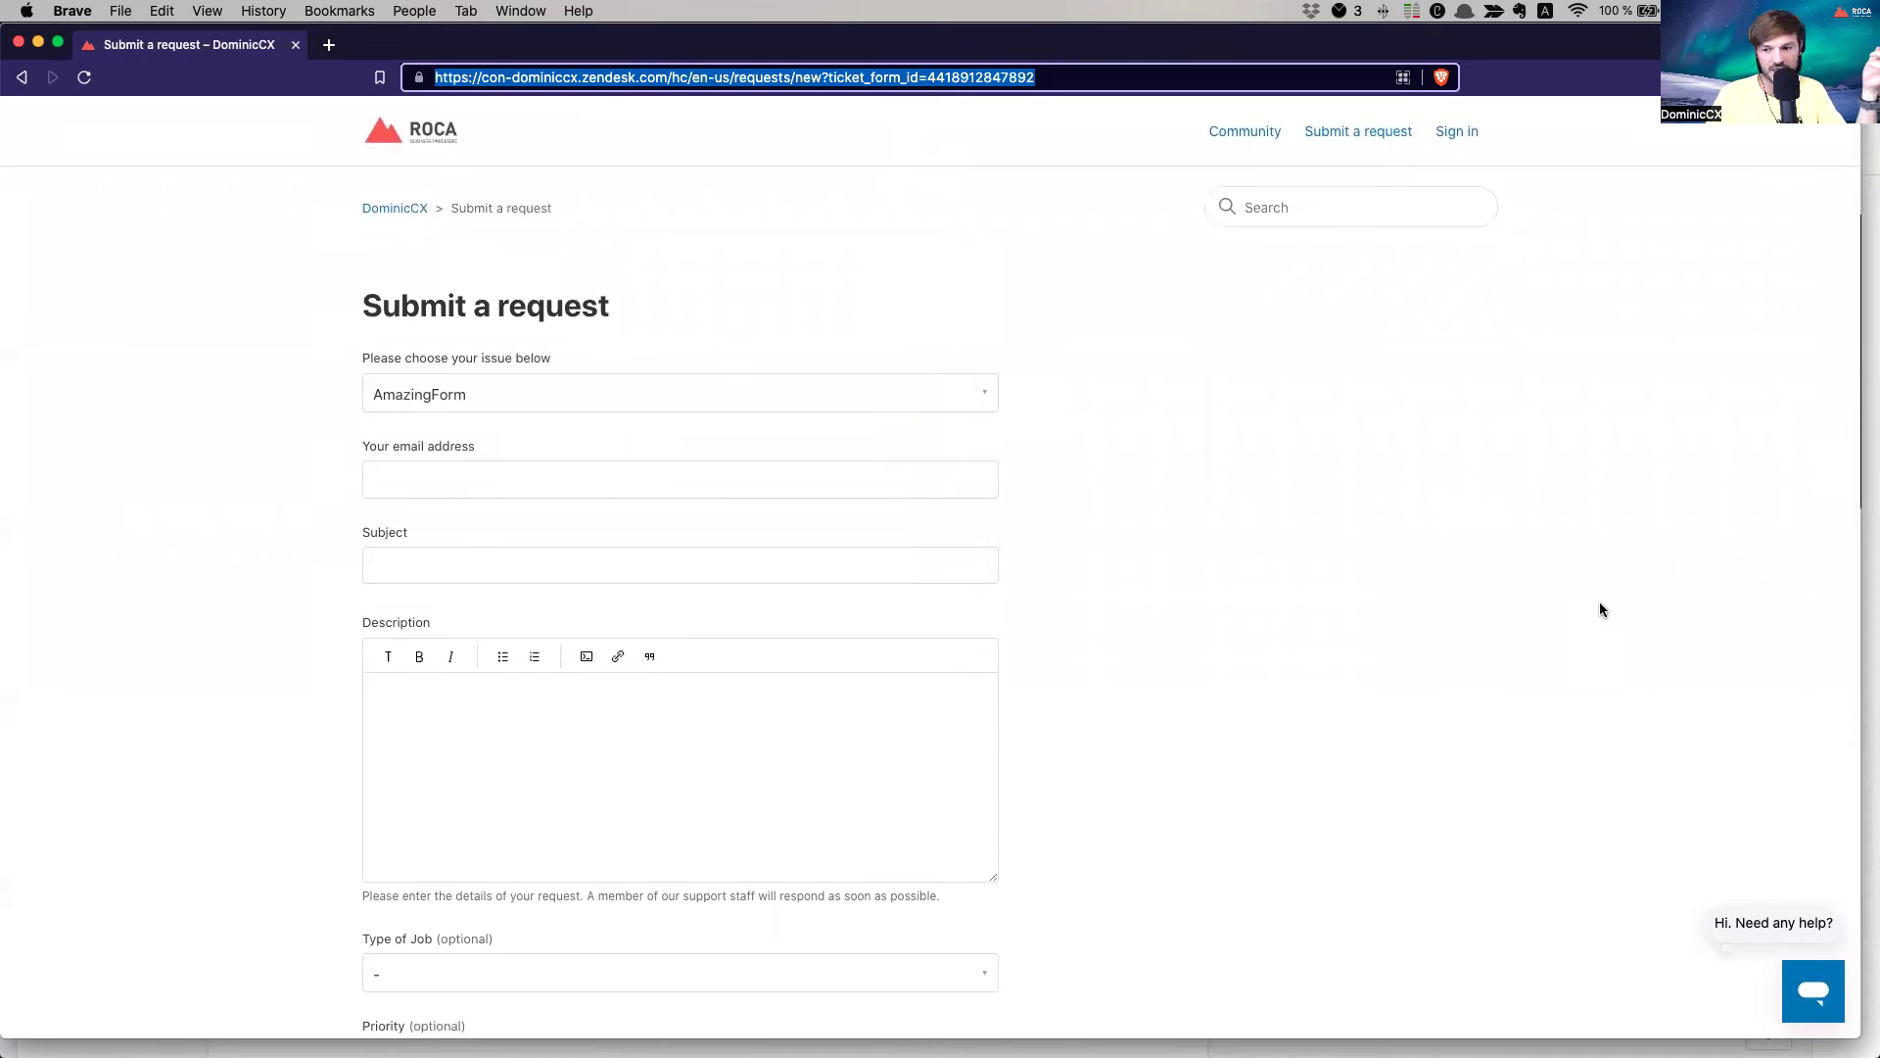
pyautogui.scroll(-5, 978, 663)
pyautogui.scroll(5, 819, 675)
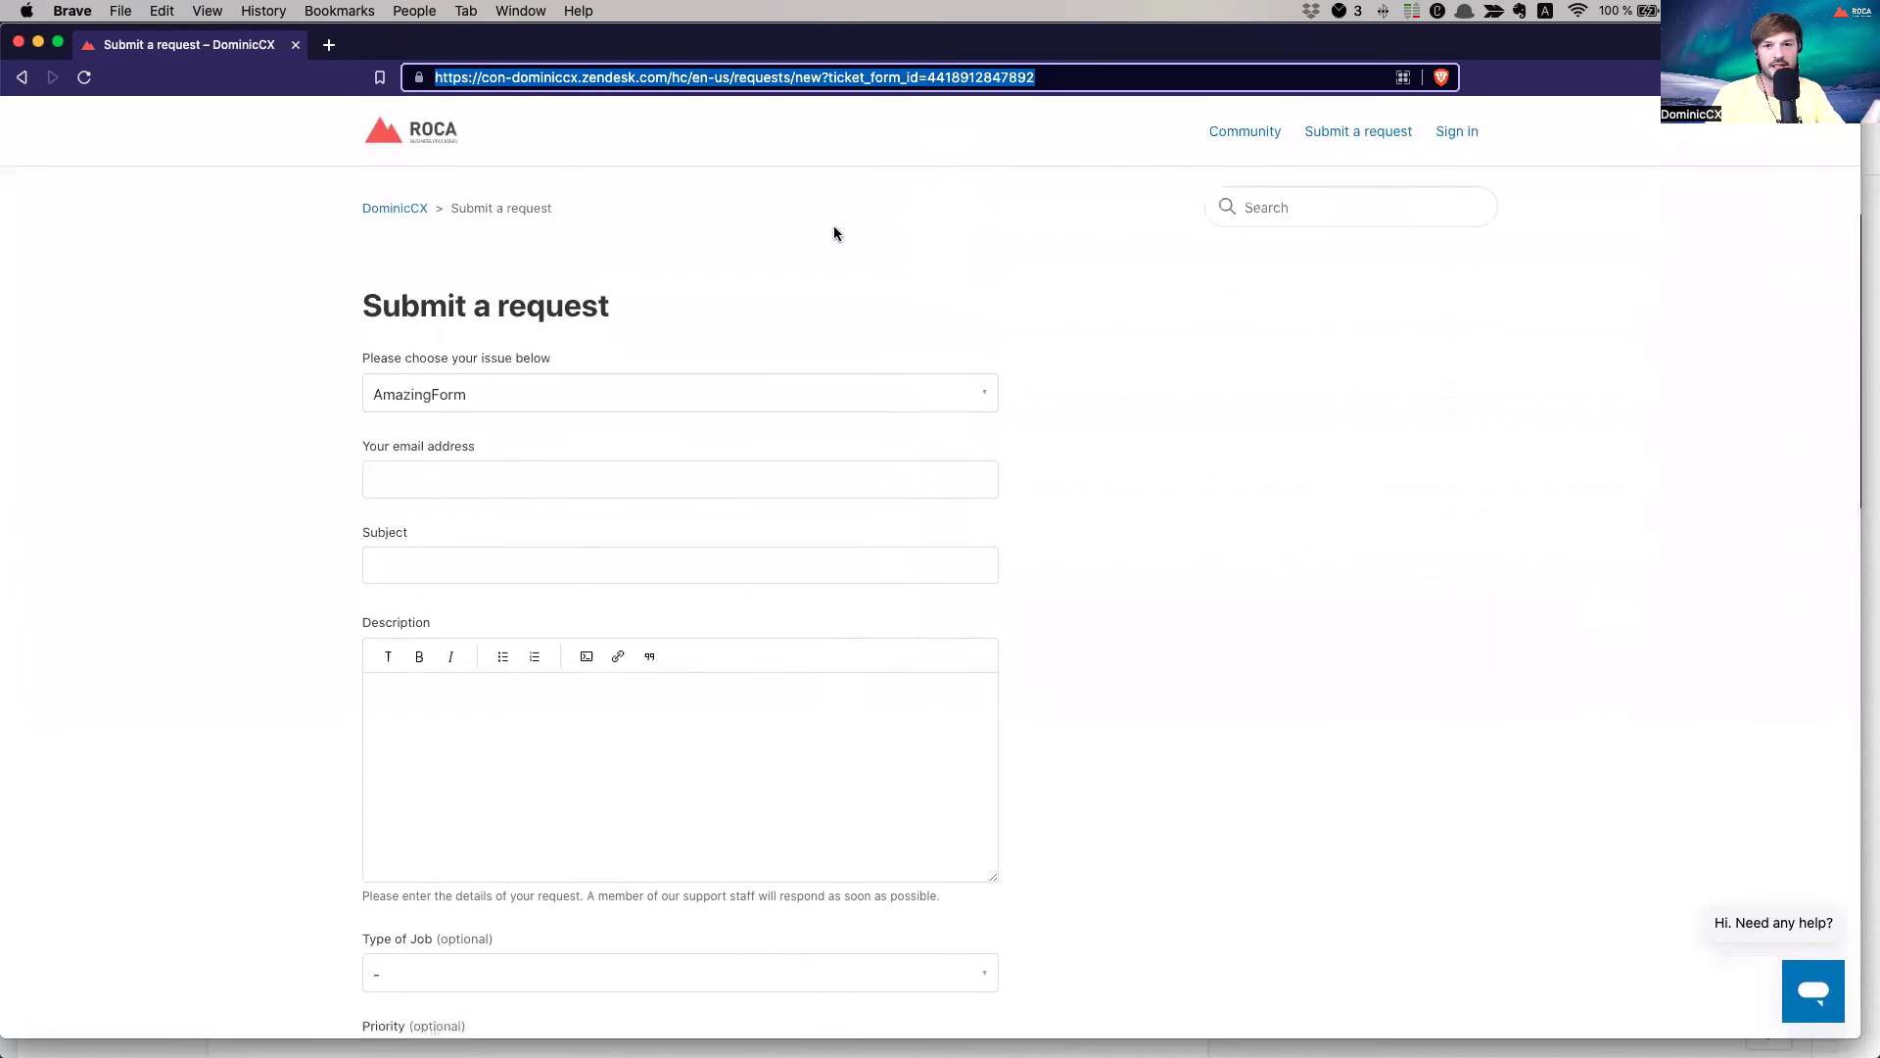
pyautogui.click(387, 205)
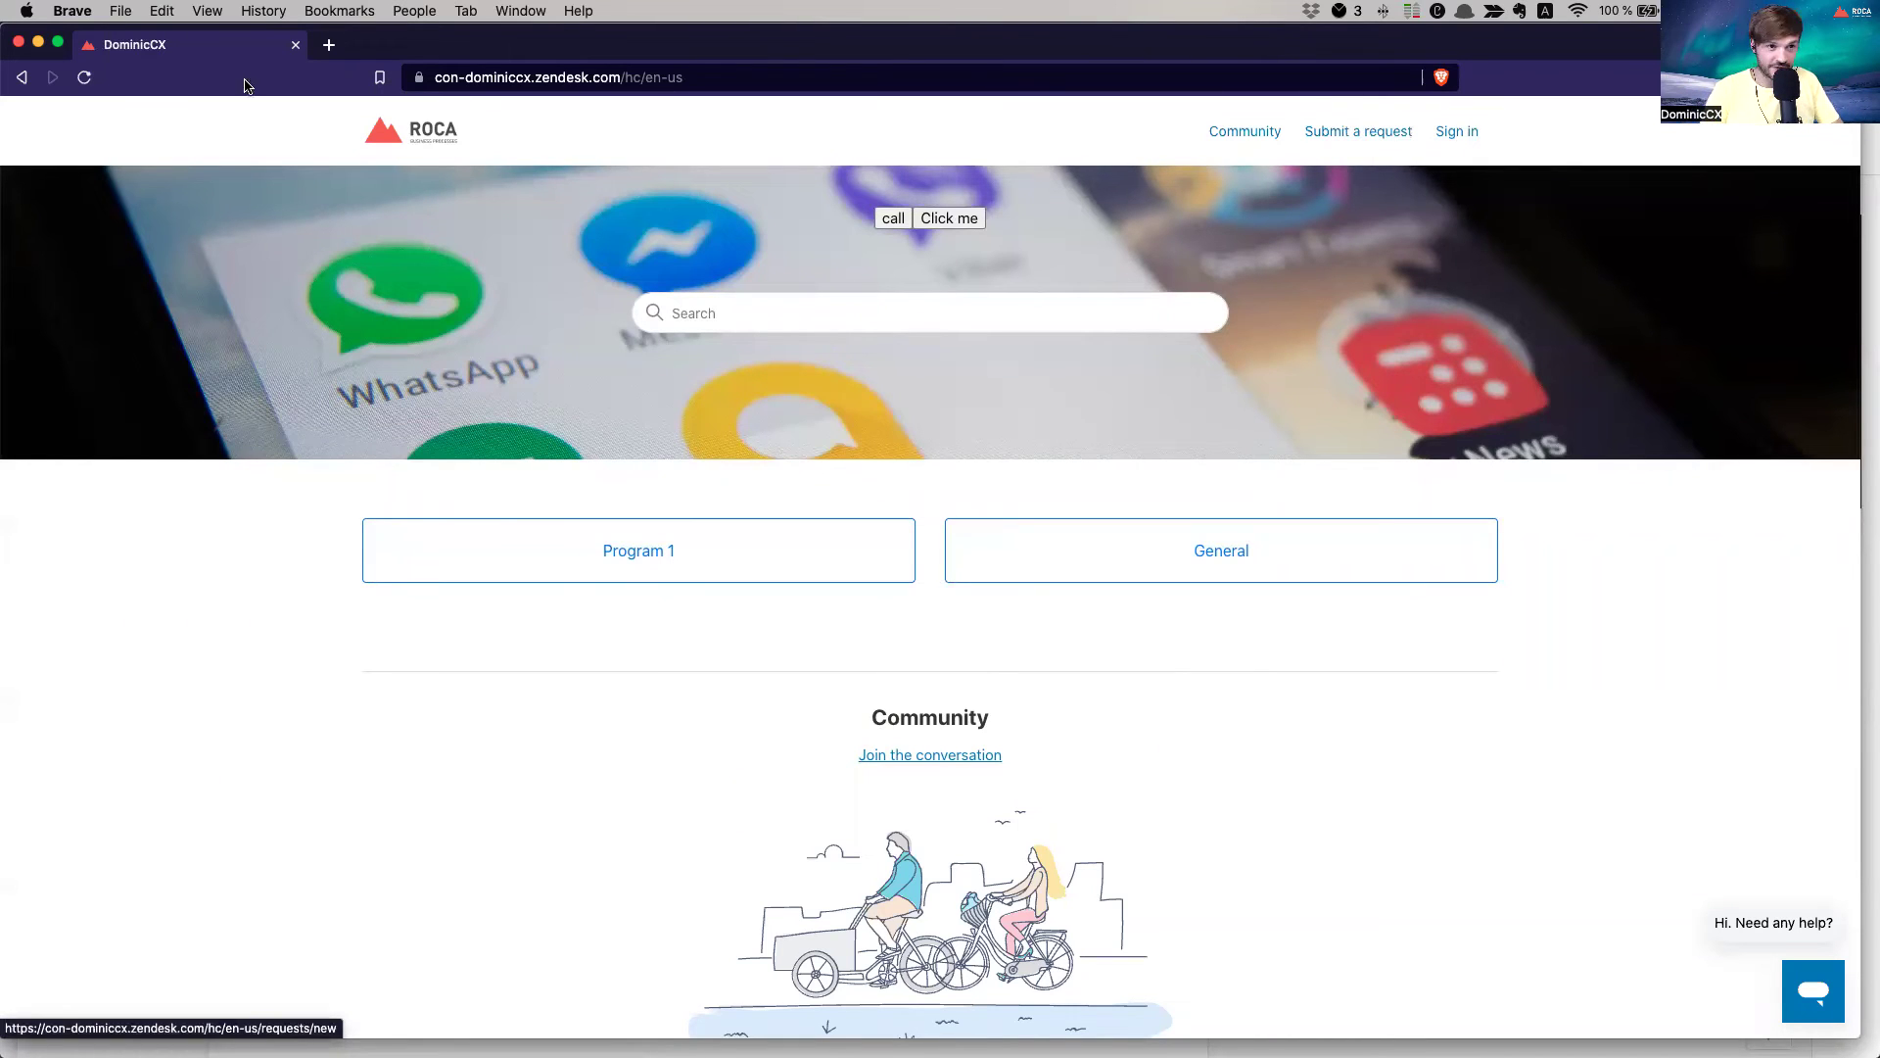
pyautogui.press('super+grave')
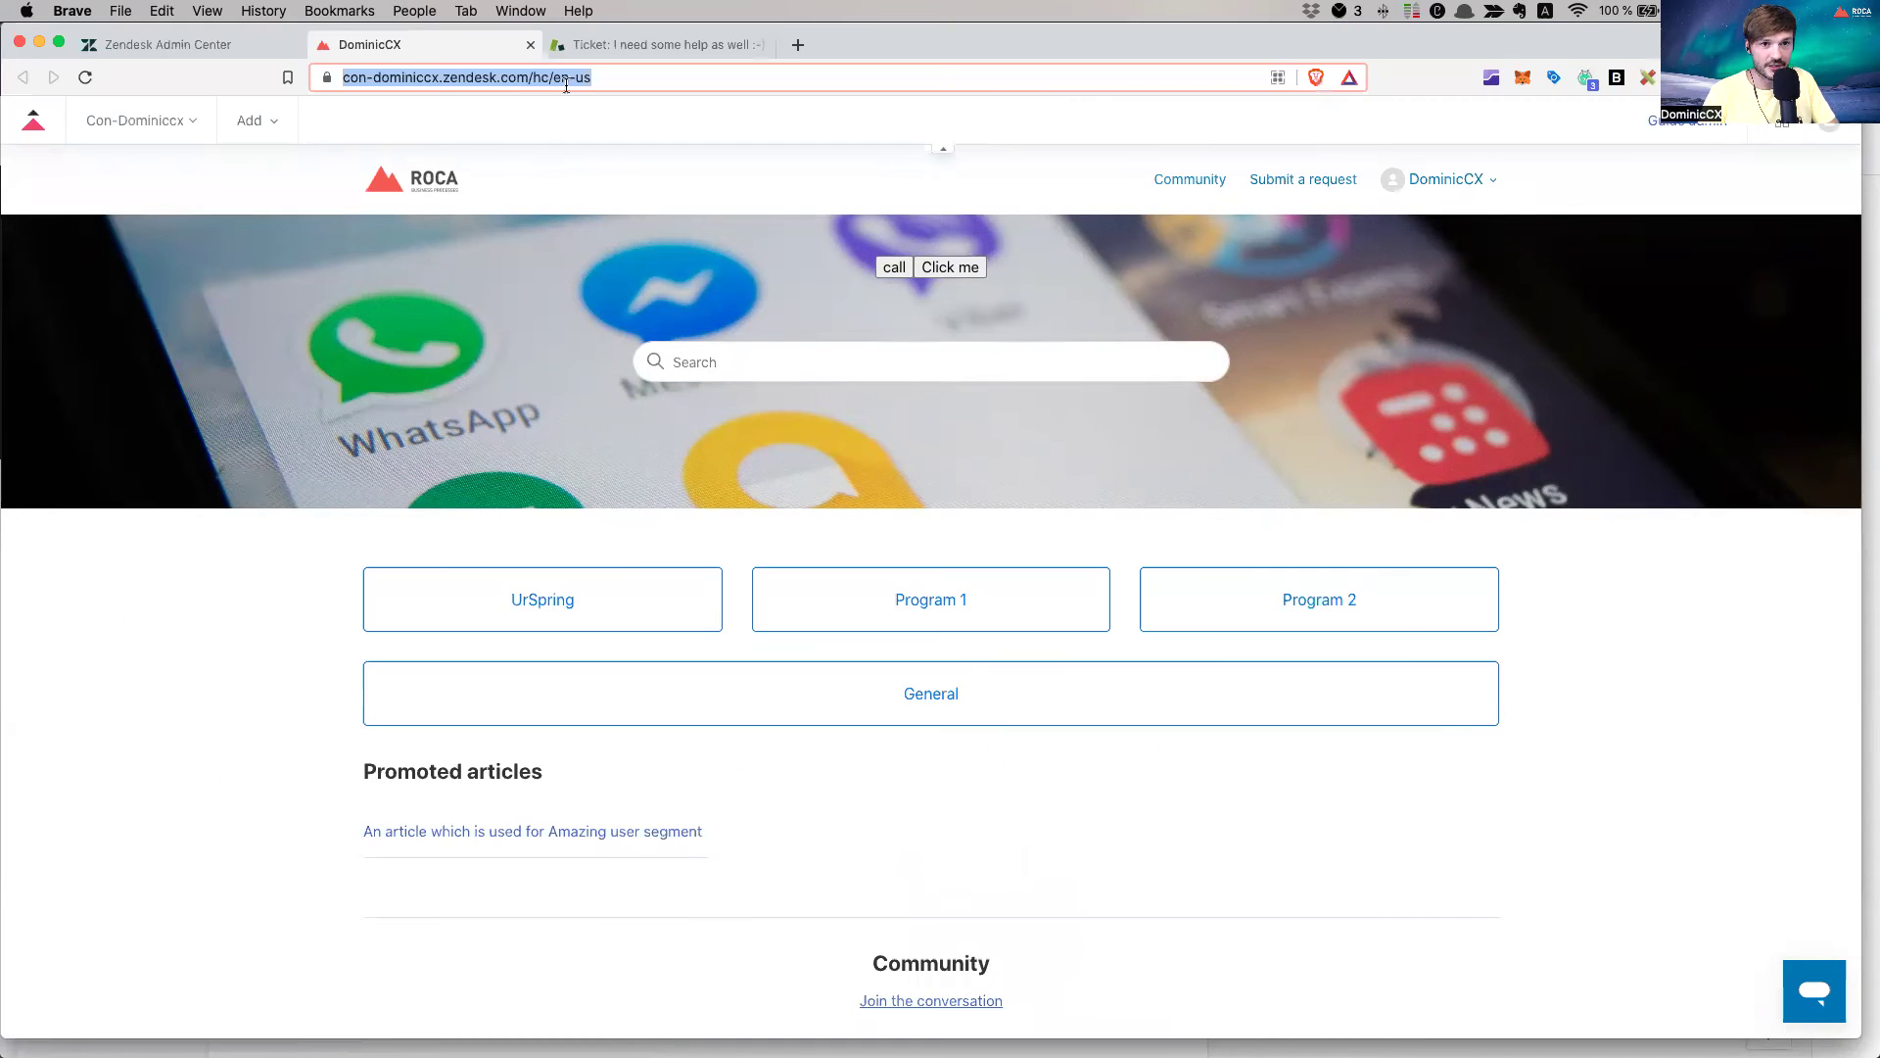
# Return to Admin Center's Ticket forms list and open the Brilliant row's action menu
pyautogui.click(162, 47)
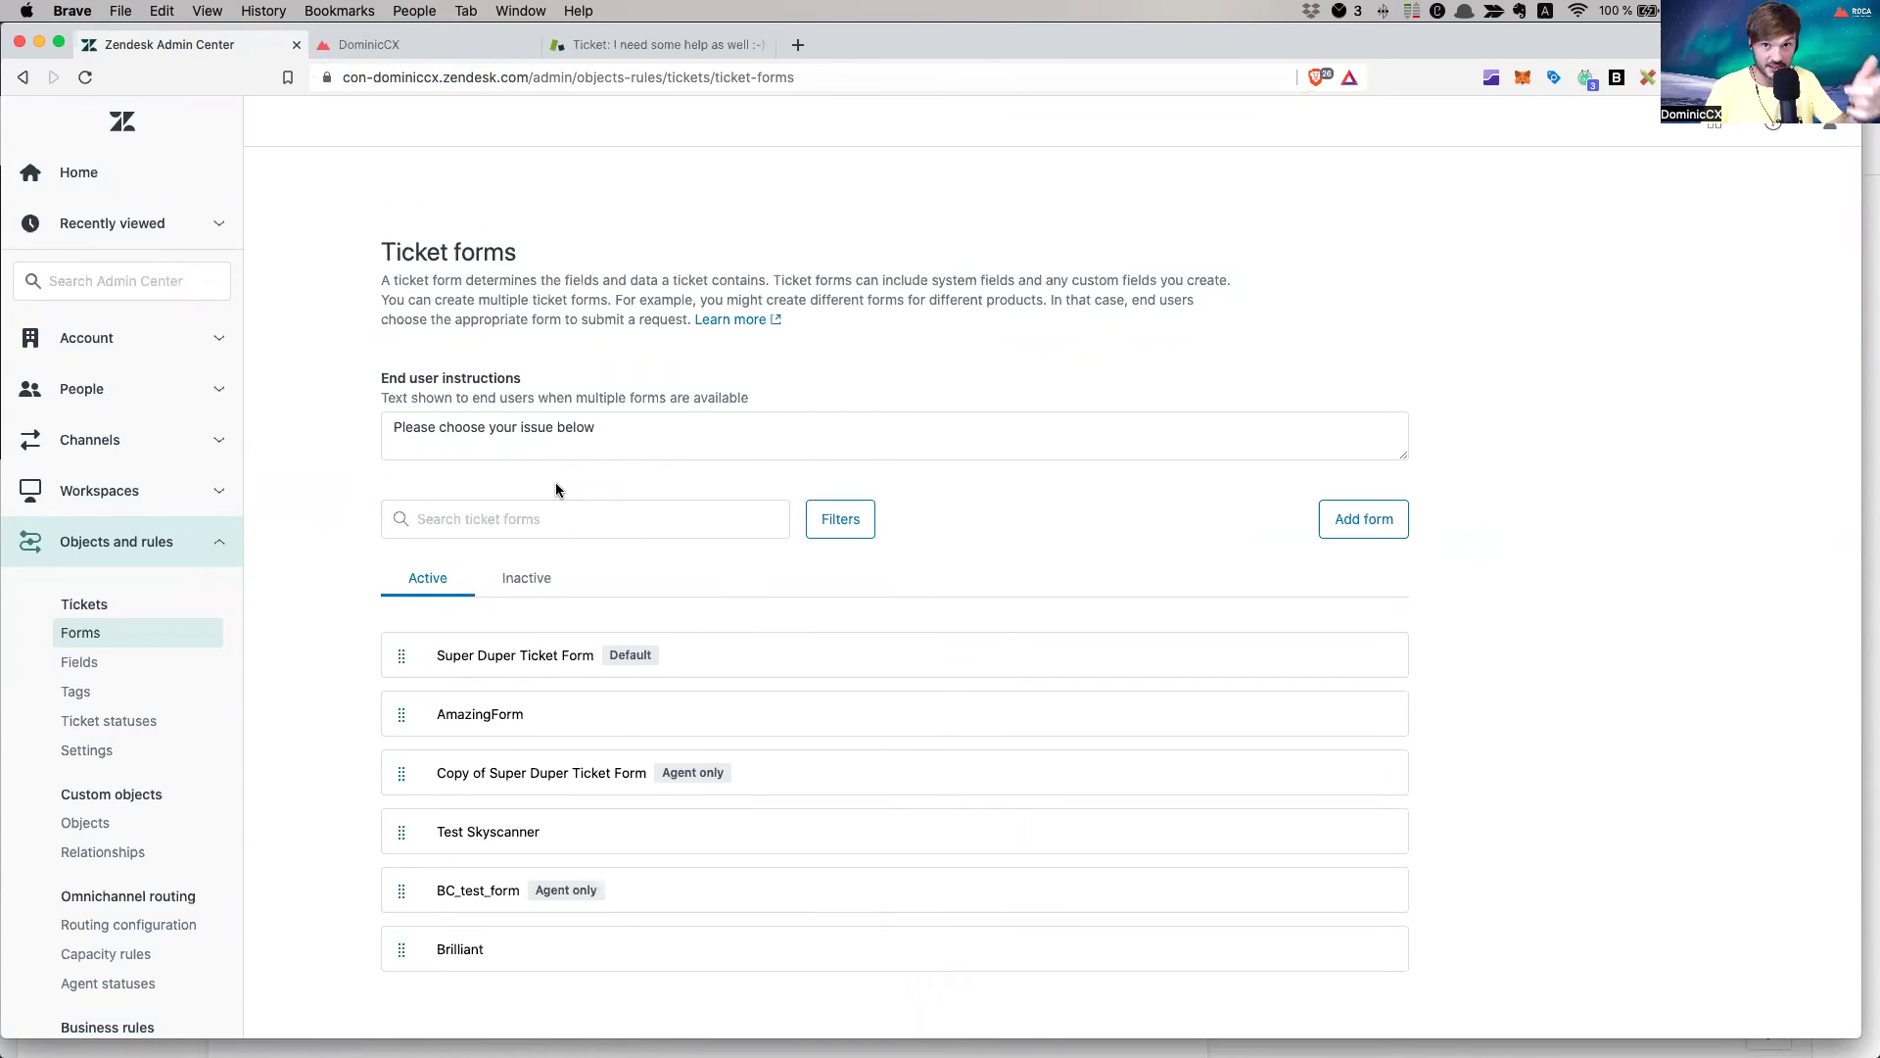
pyautogui.scroll(-5, 605, 692)
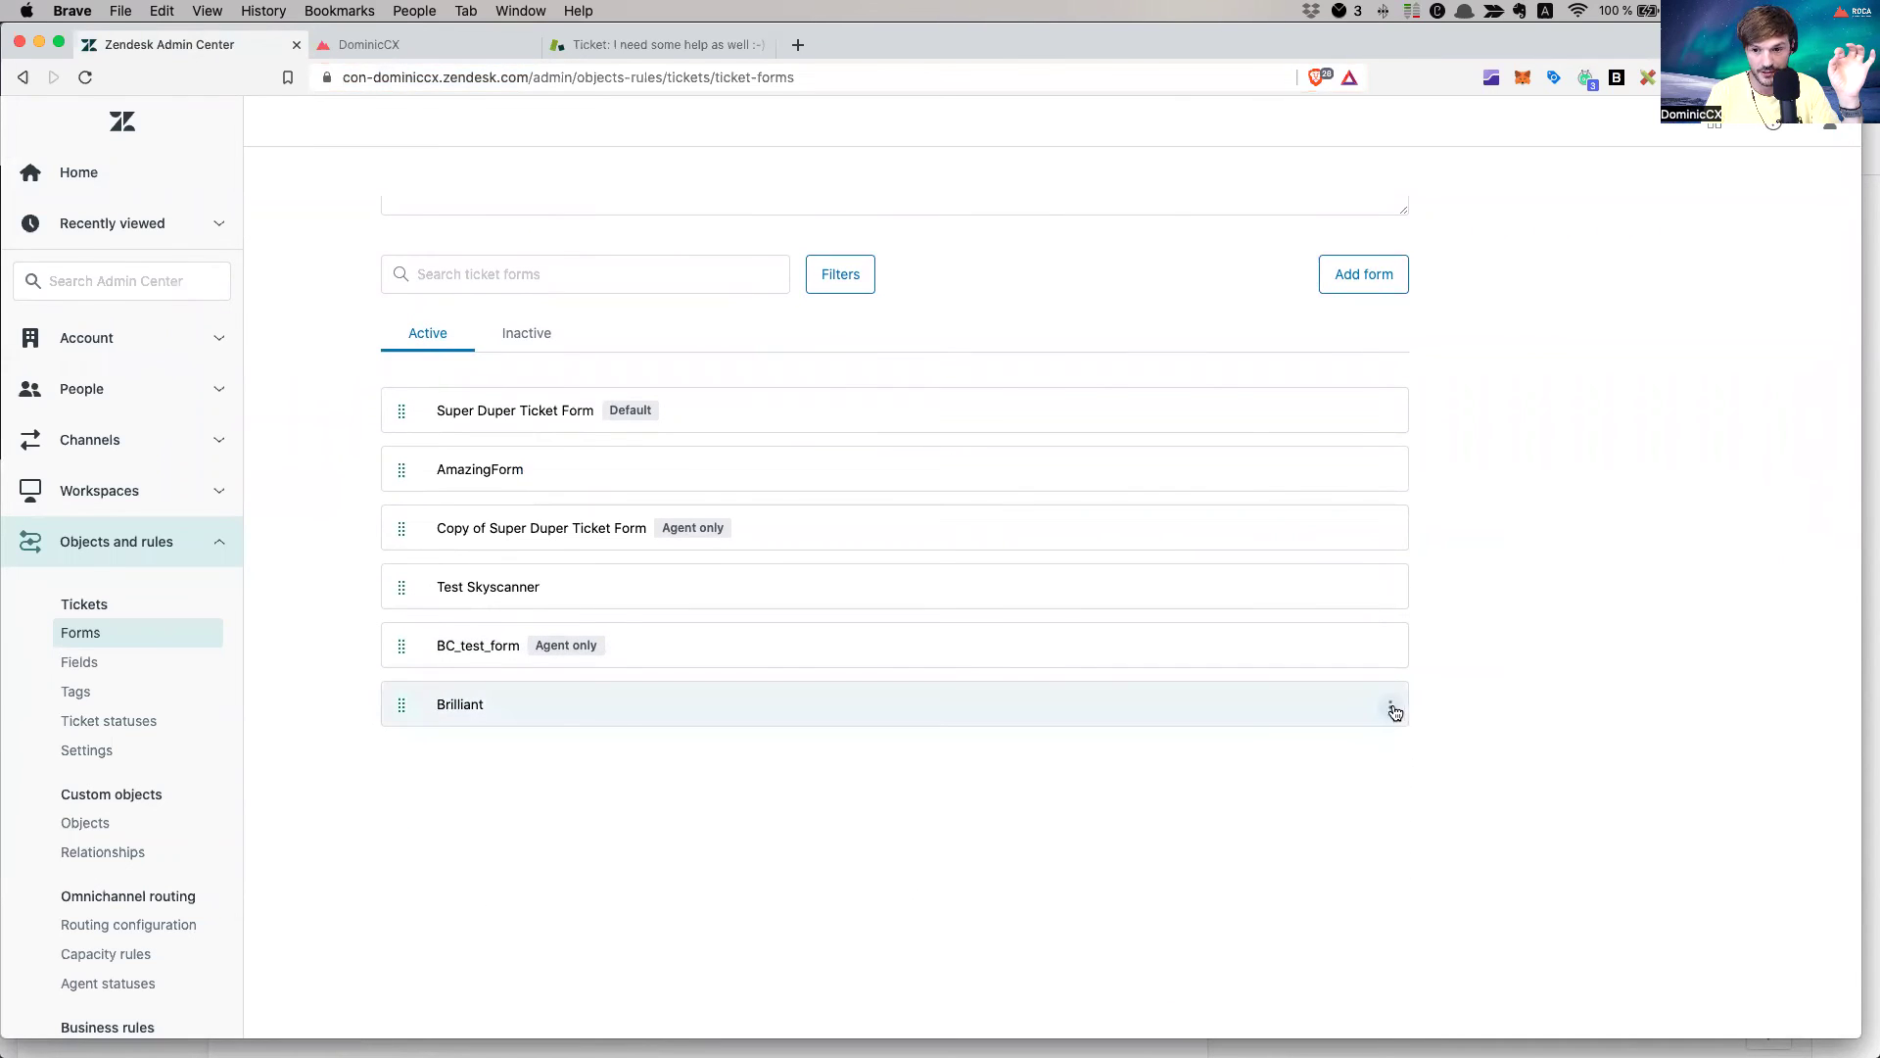
pyautogui.click(1390, 707)
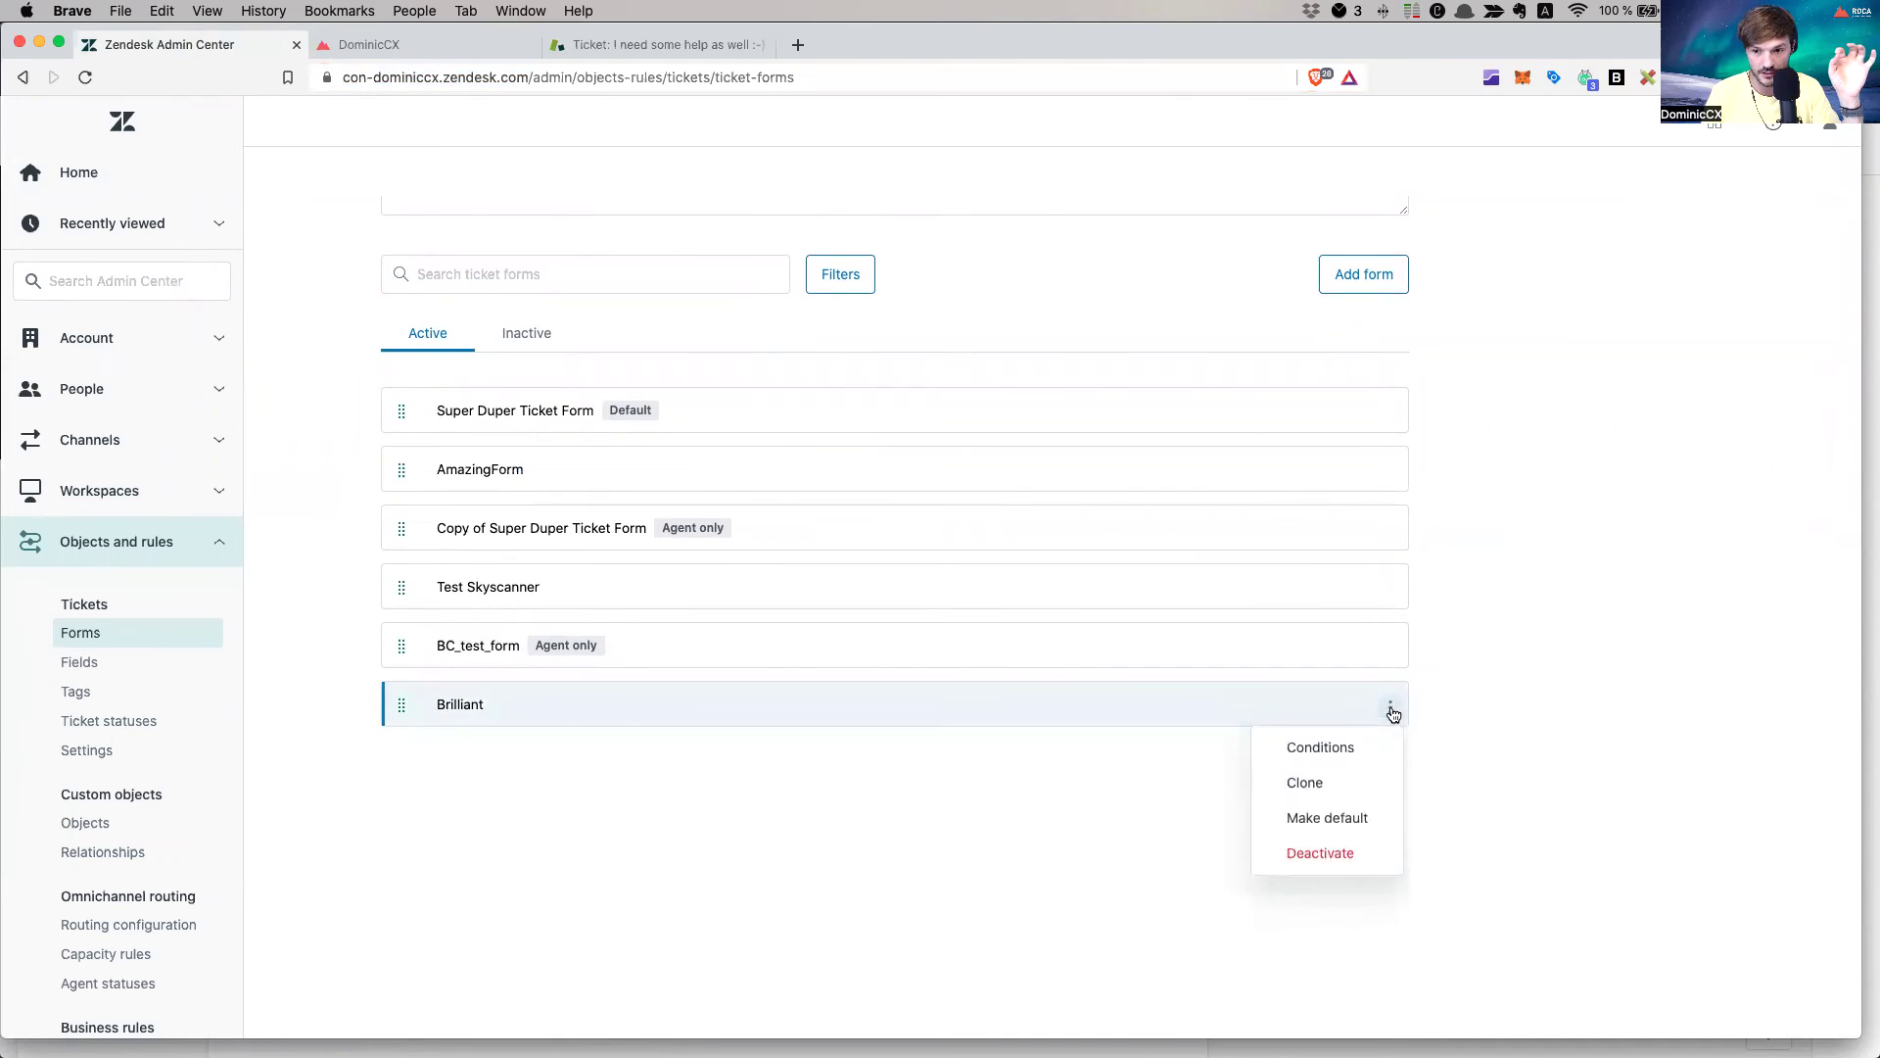
# Open the Brilliant form's Conditions and switch 'Conditions for' from agents to End users
pyautogui.click(1340, 749)
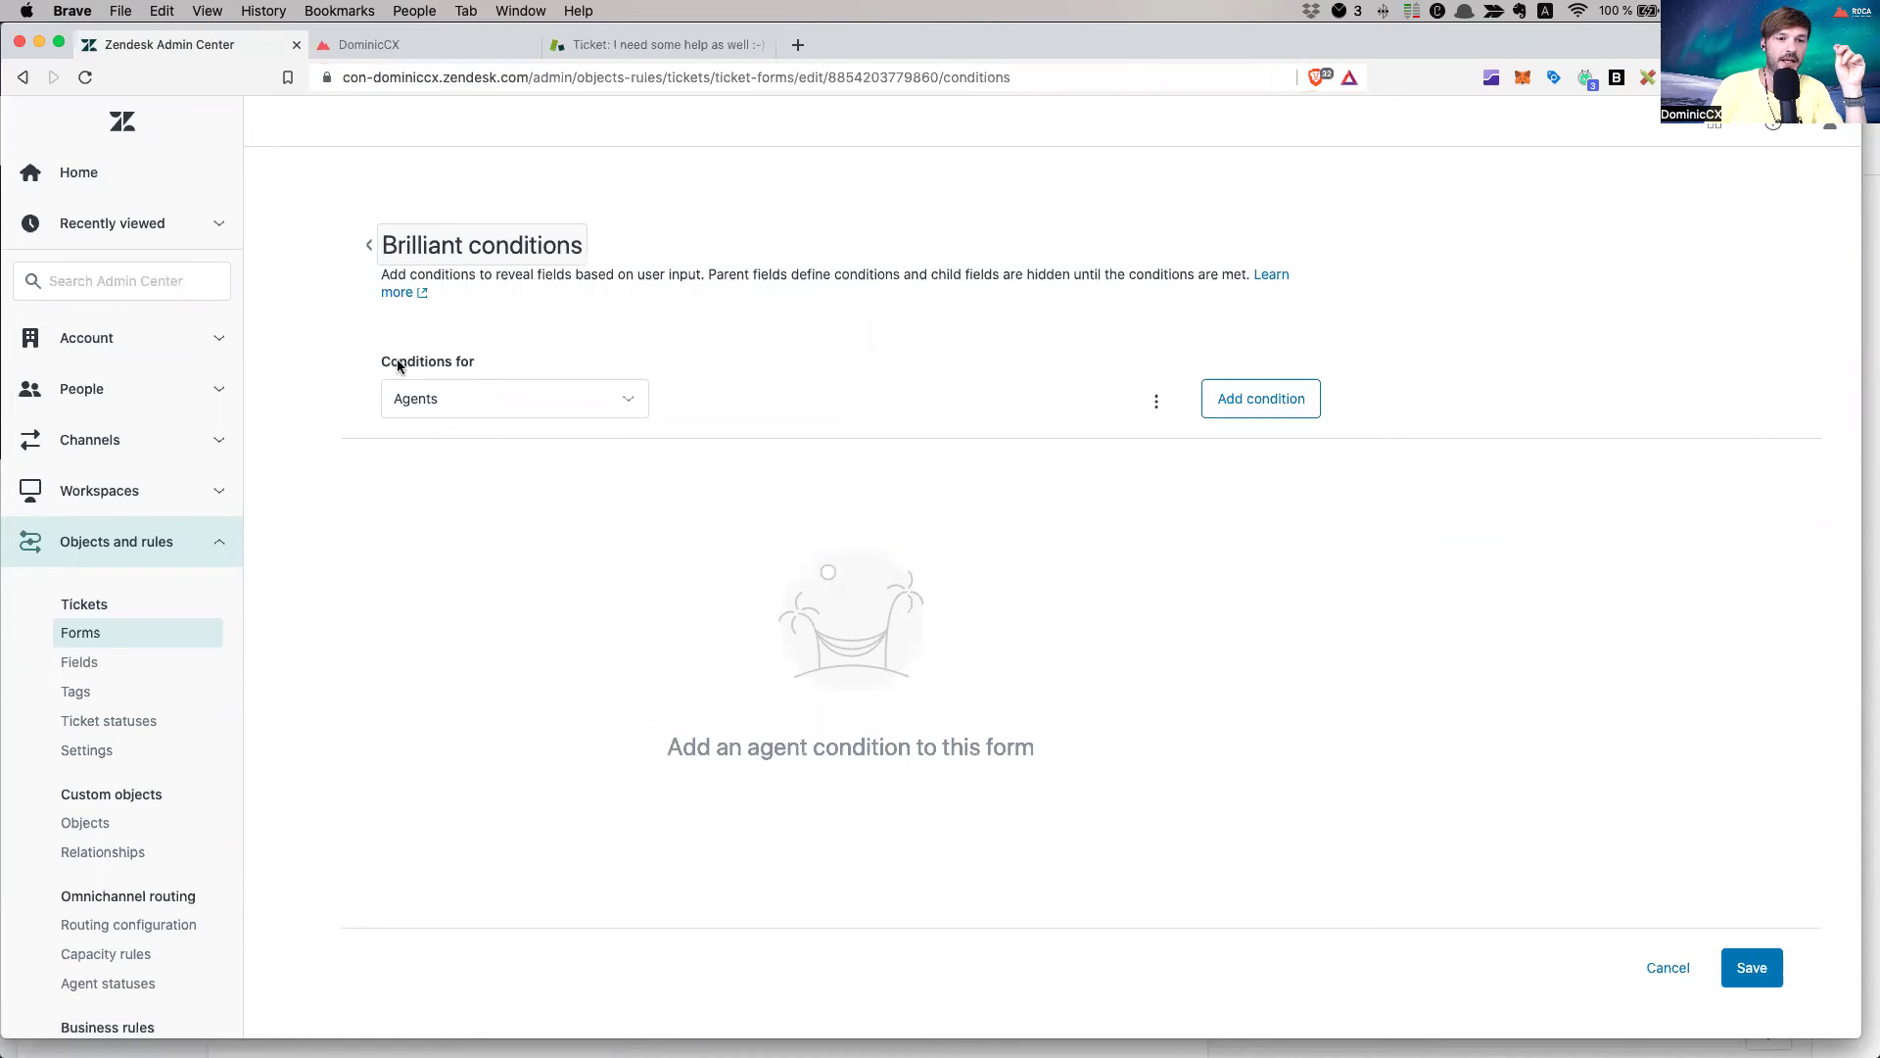
pyautogui.click(429, 409)
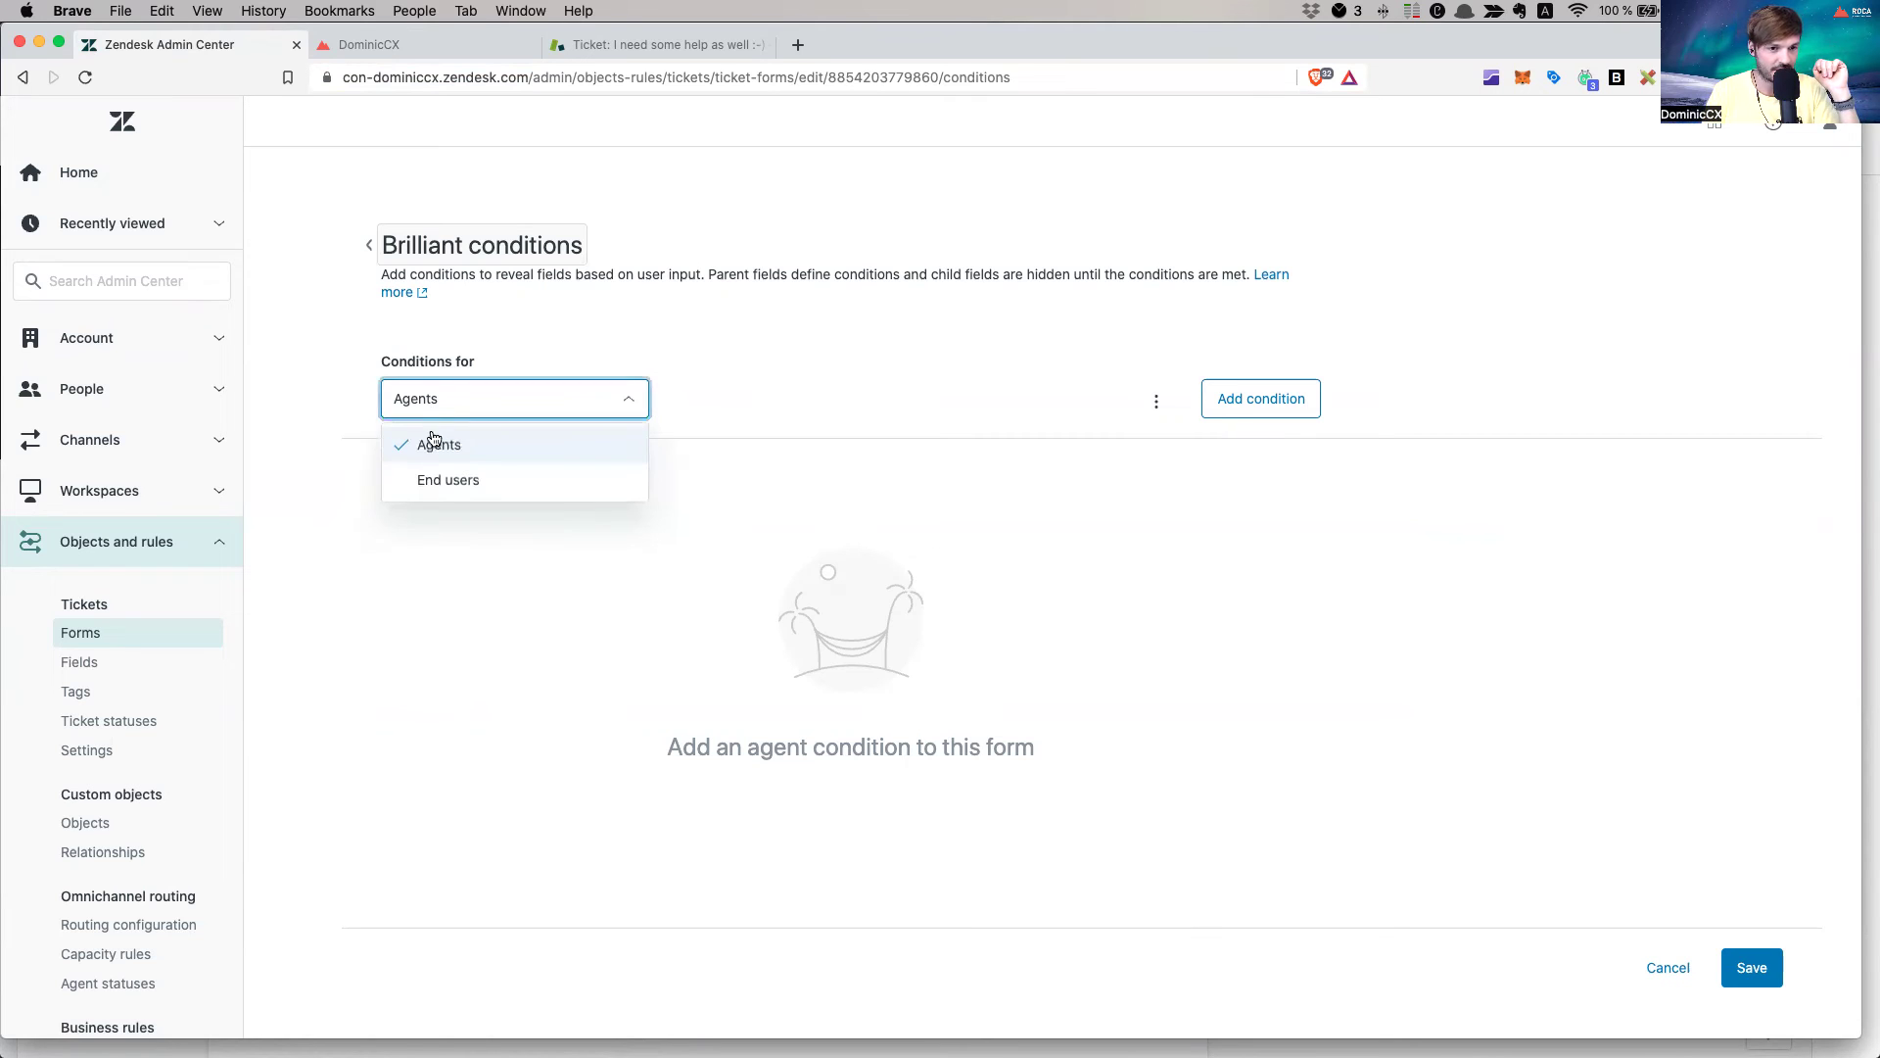
pyautogui.click(460, 480)
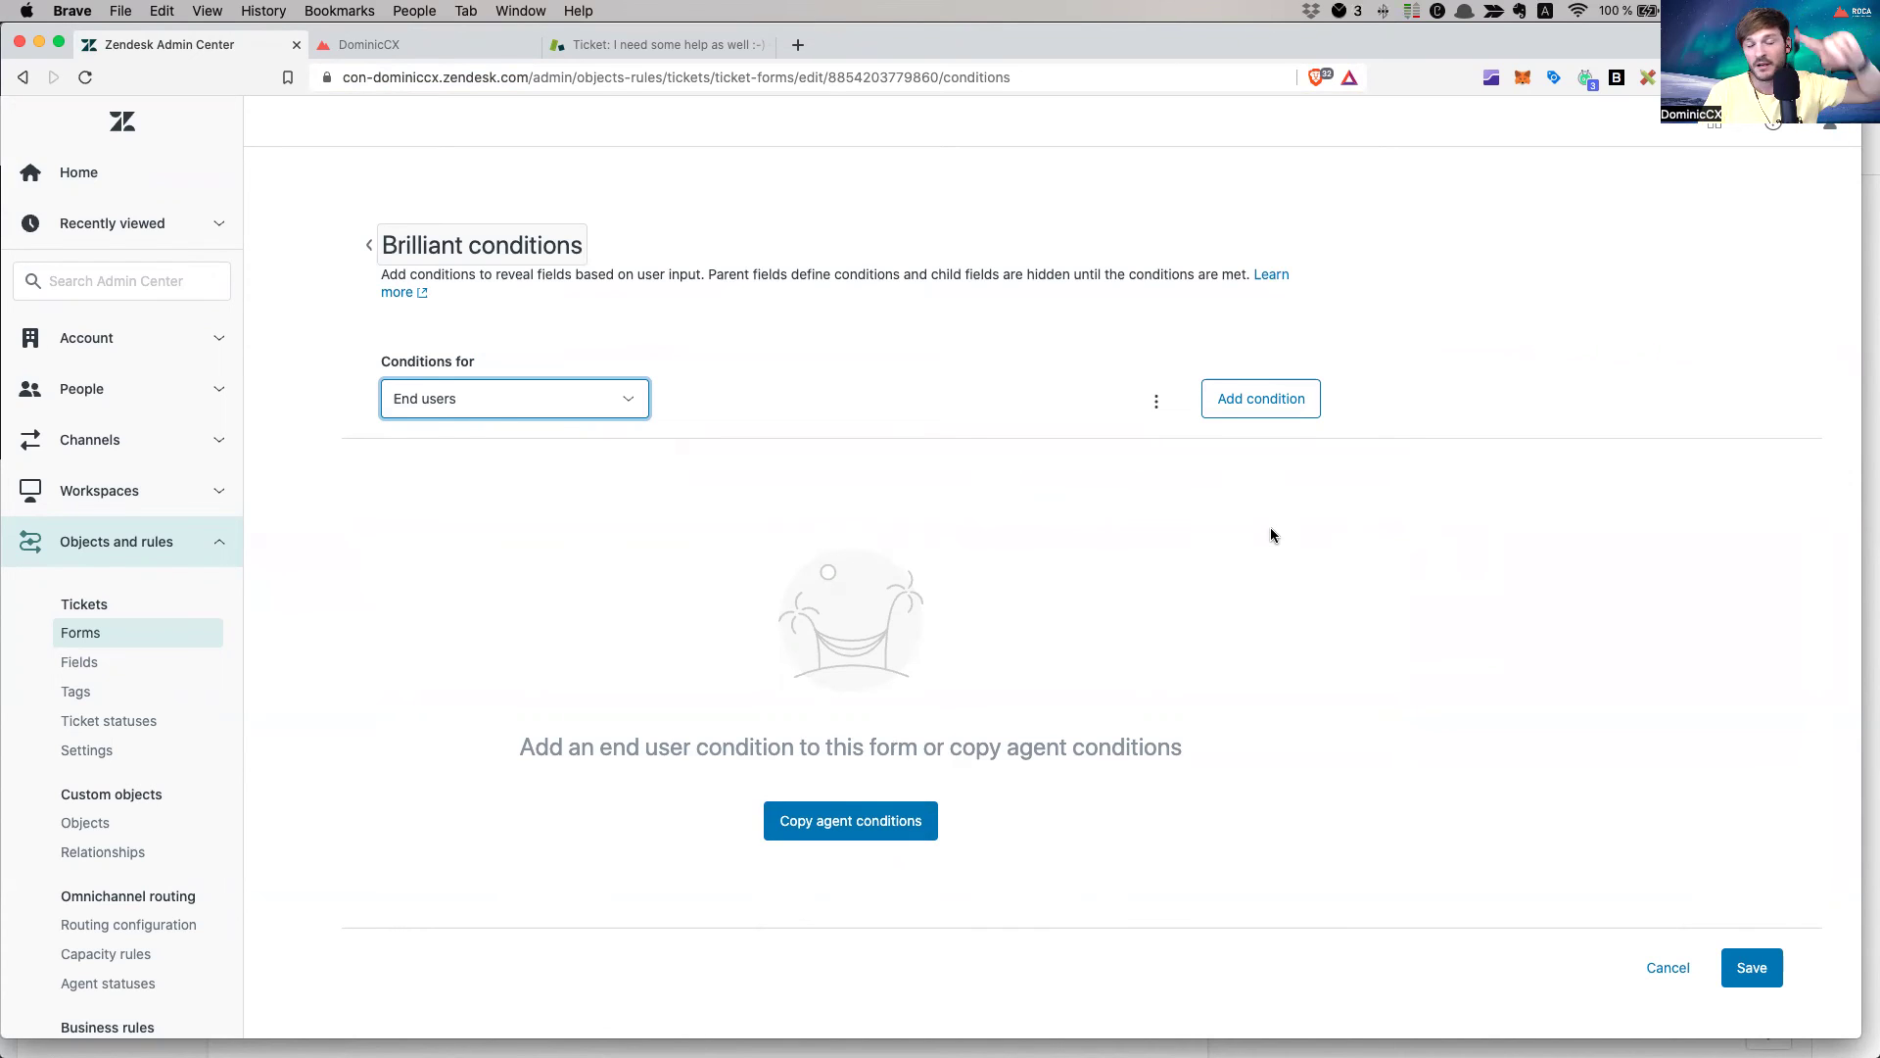
# Start a new end-user condition triggered when Type Of Inquiry is Billing
pyautogui.click(1273, 410)
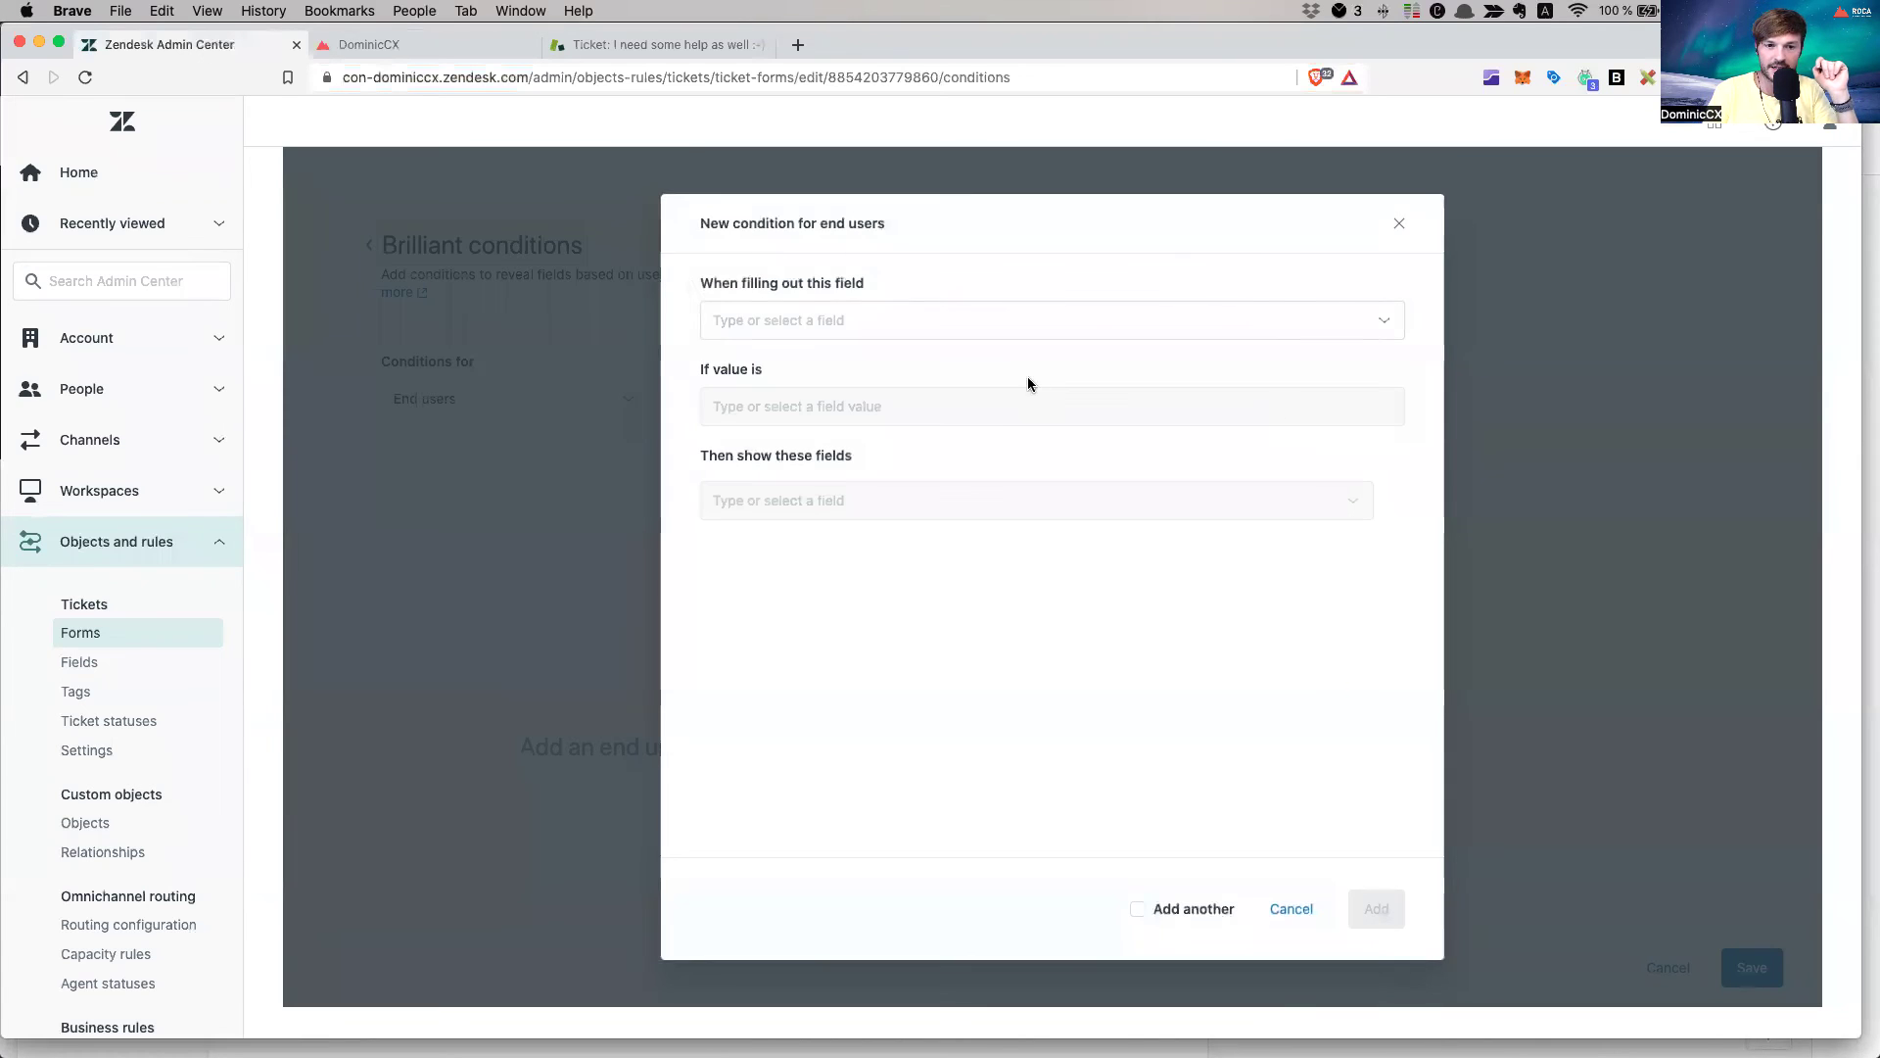
pyautogui.click(830, 318)
pyautogui.click(828, 368)
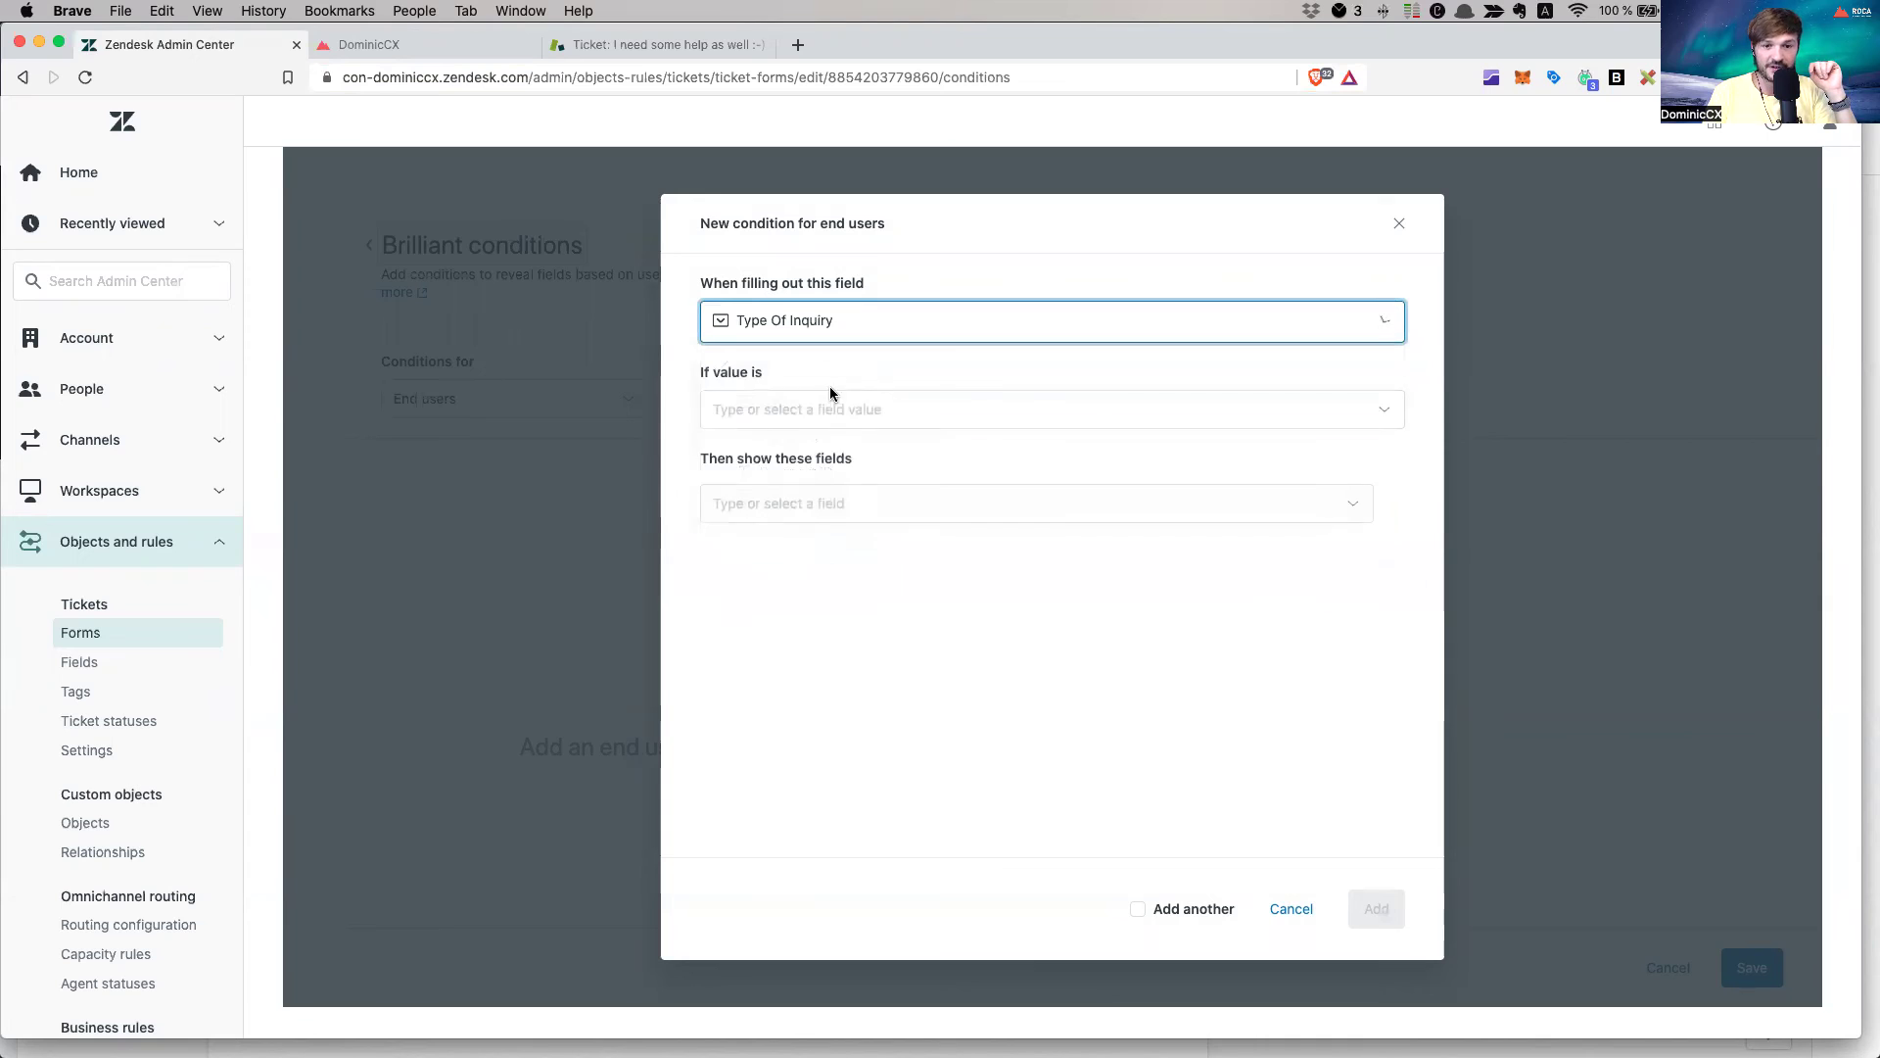
pyautogui.click(851, 402)
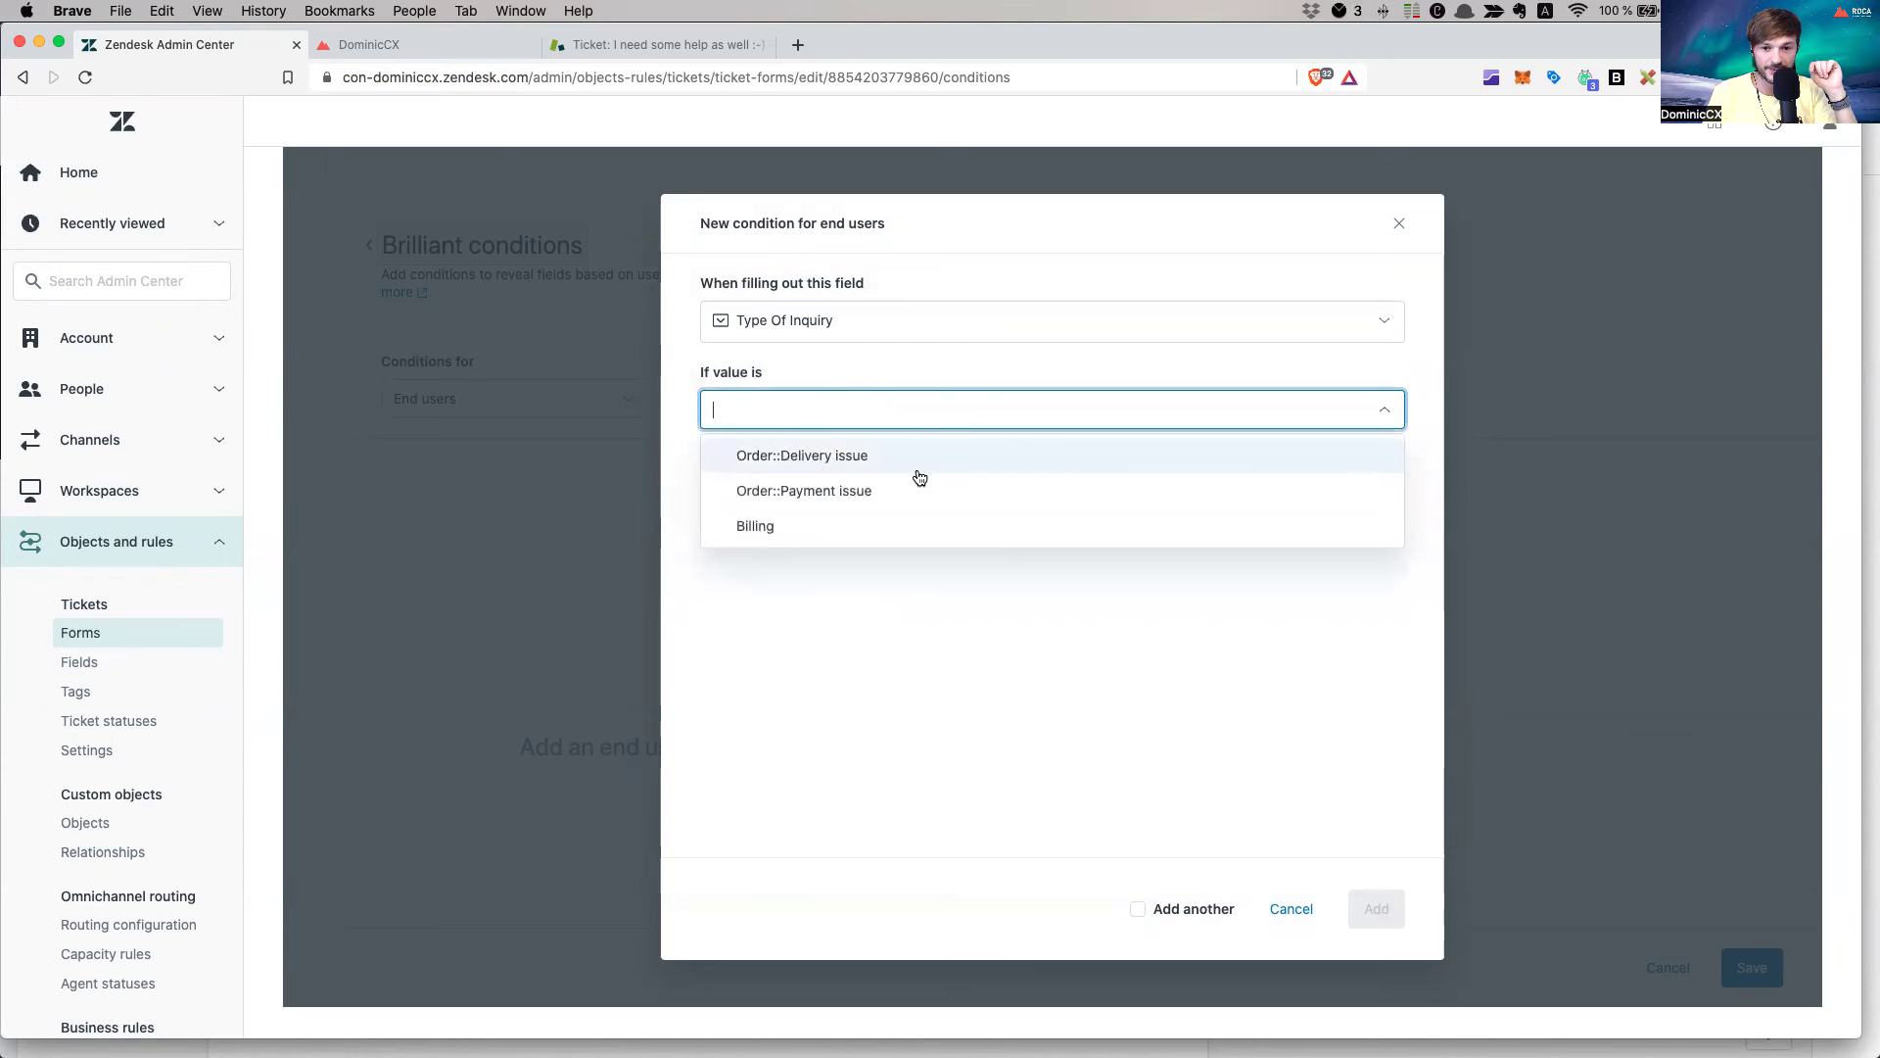
pyautogui.click(754, 534)
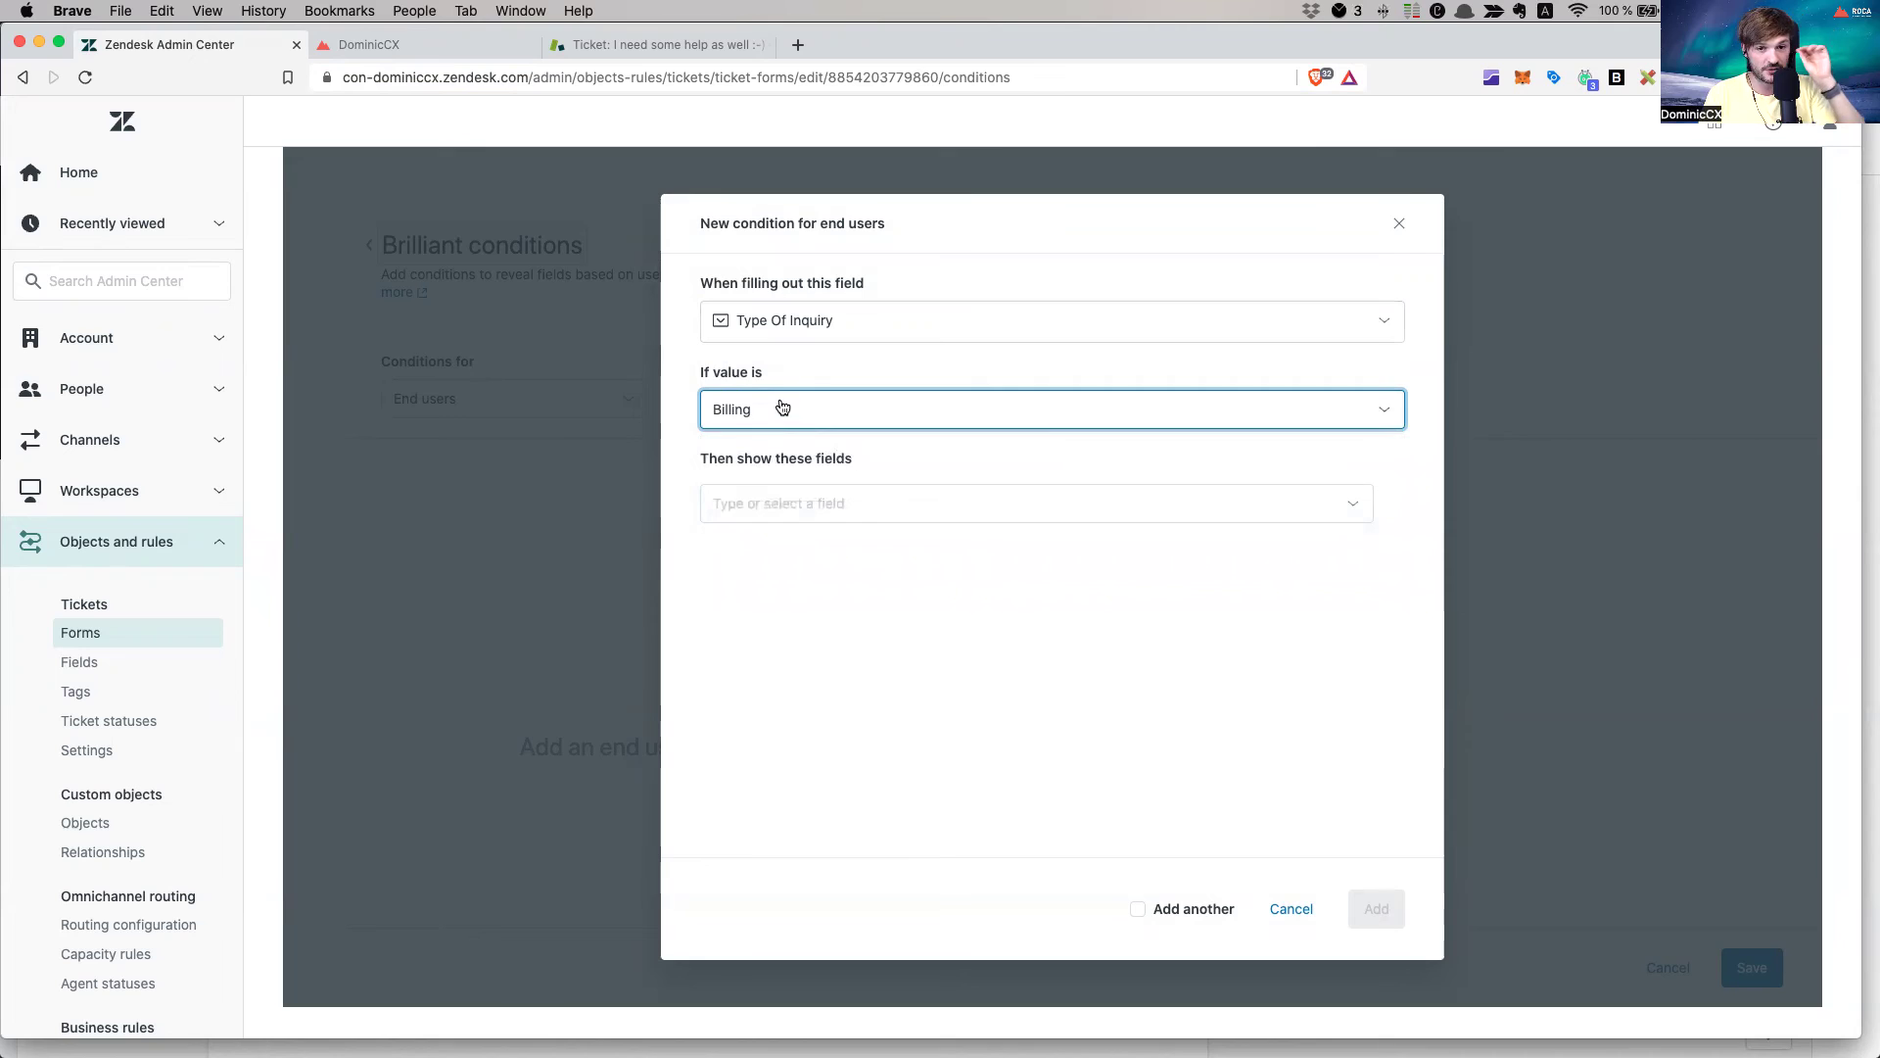
# Reveal Issue (required), Passport ID and Language, then add the condition and save
pyautogui.click(769, 504)
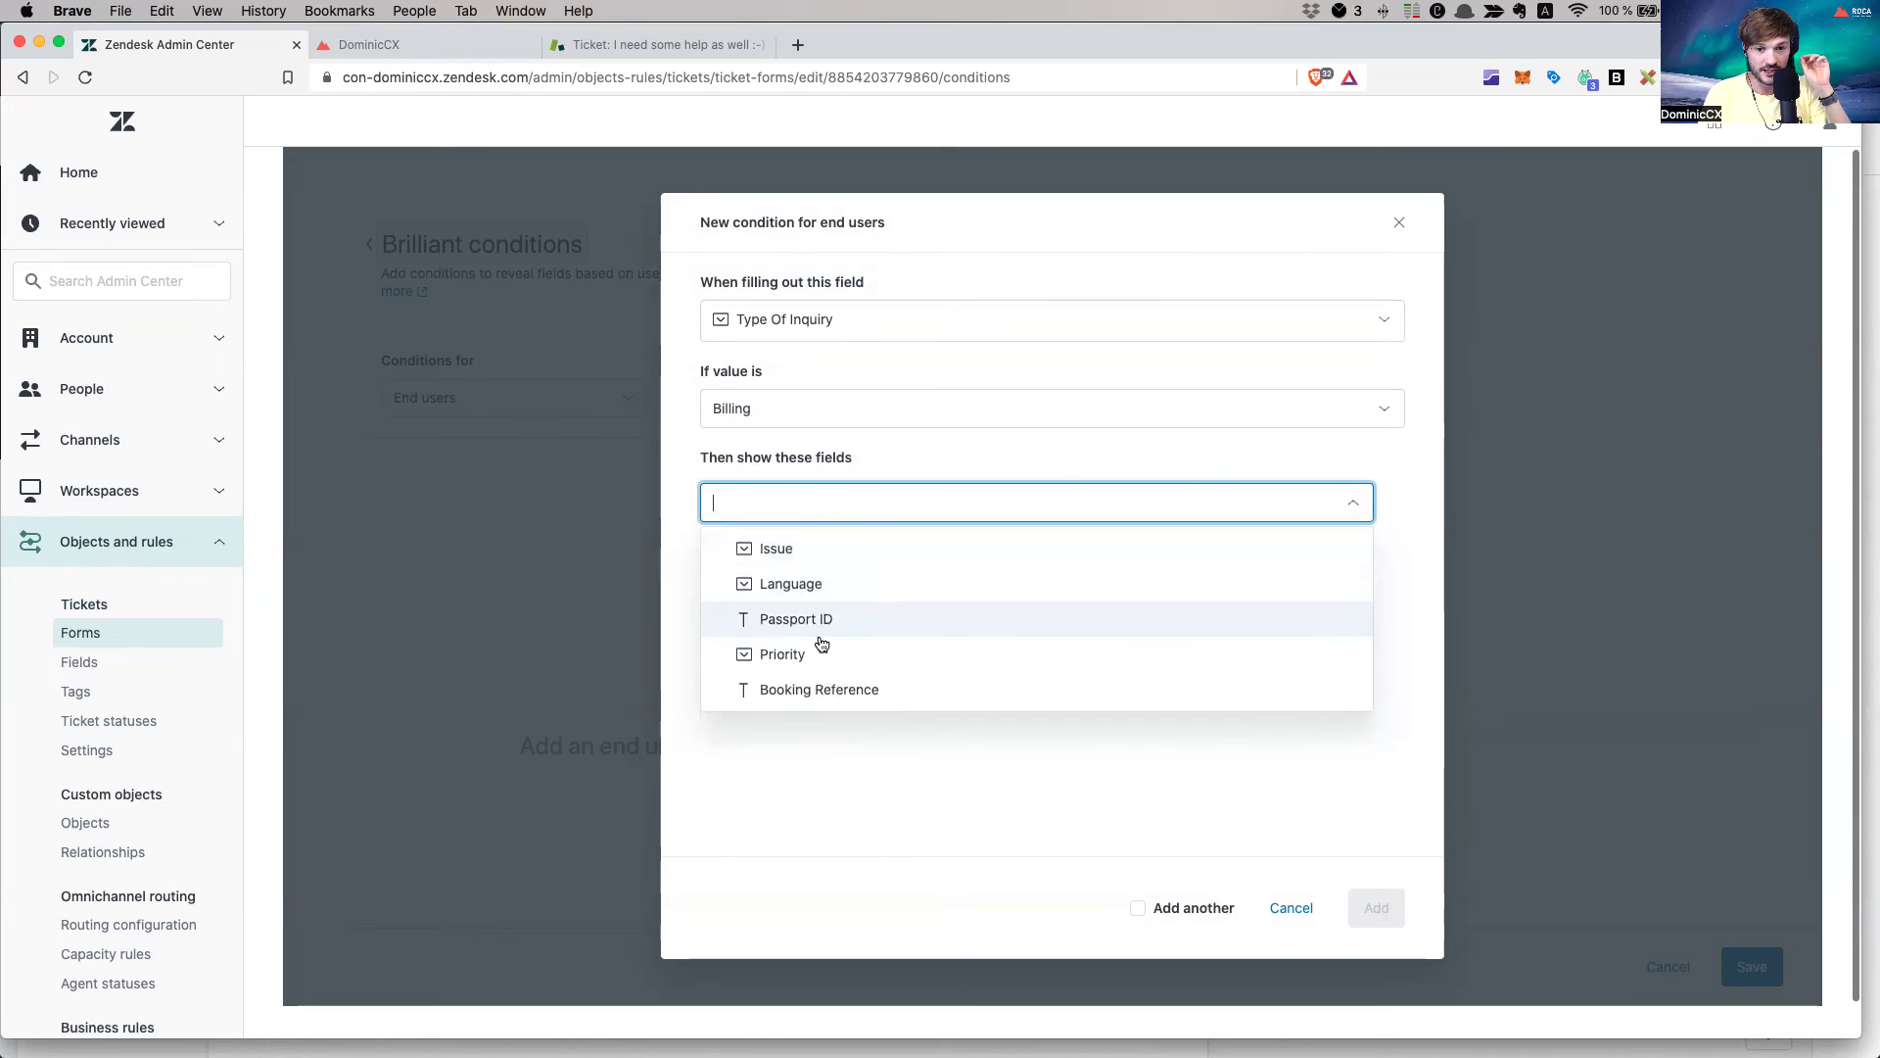
pyautogui.click(805, 556)
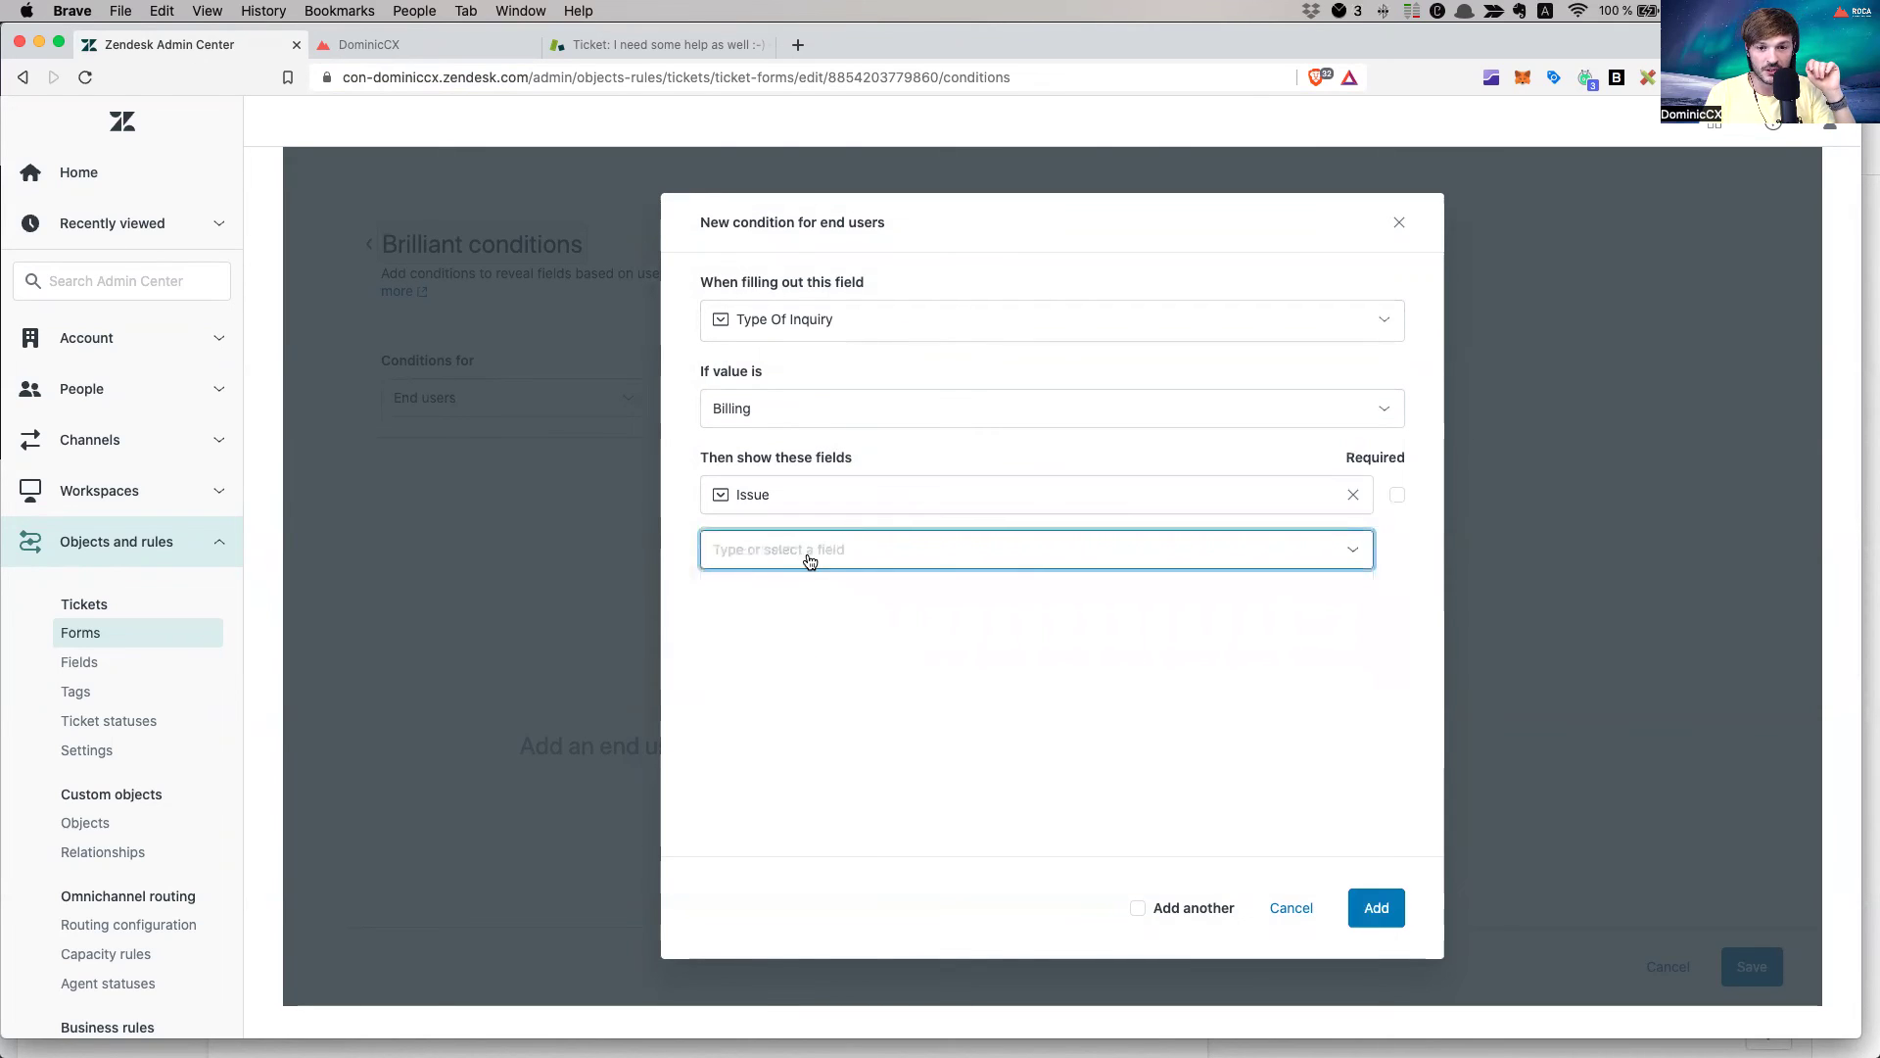
pyautogui.click(1397, 496)
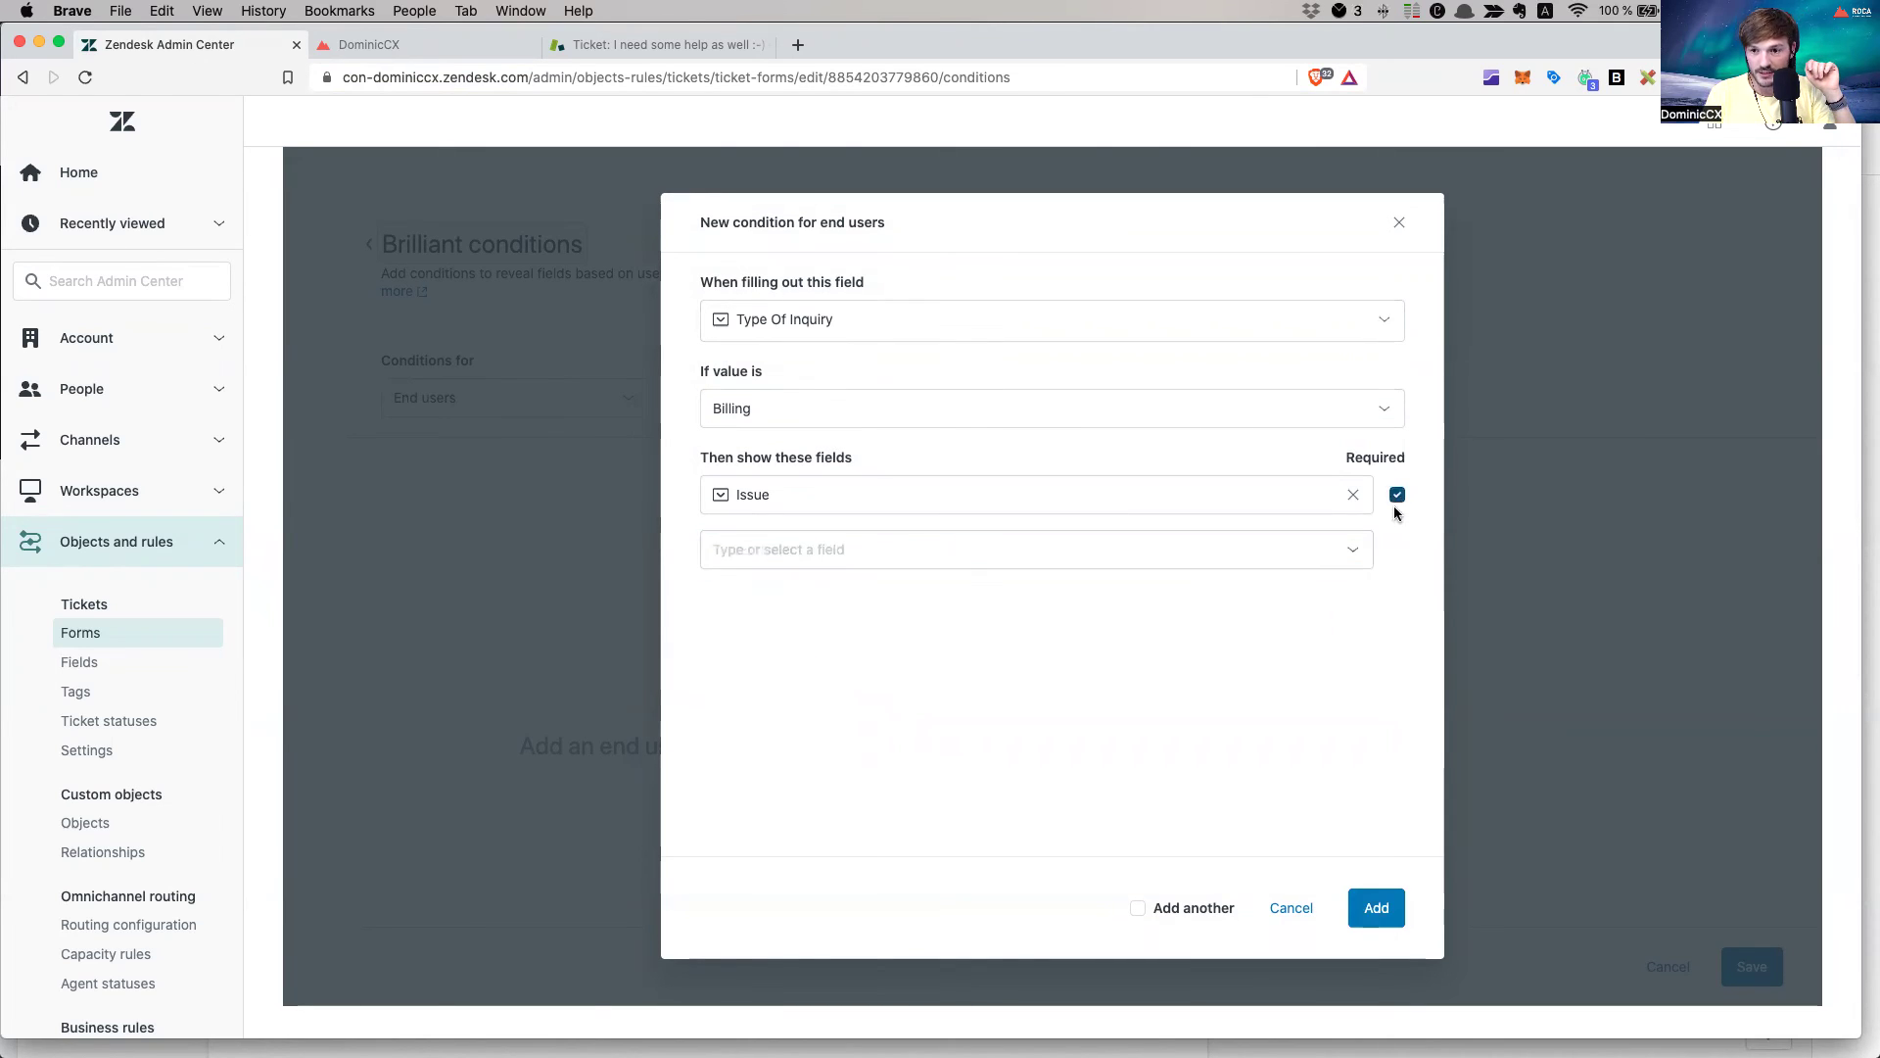
pyautogui.click(777, 548)
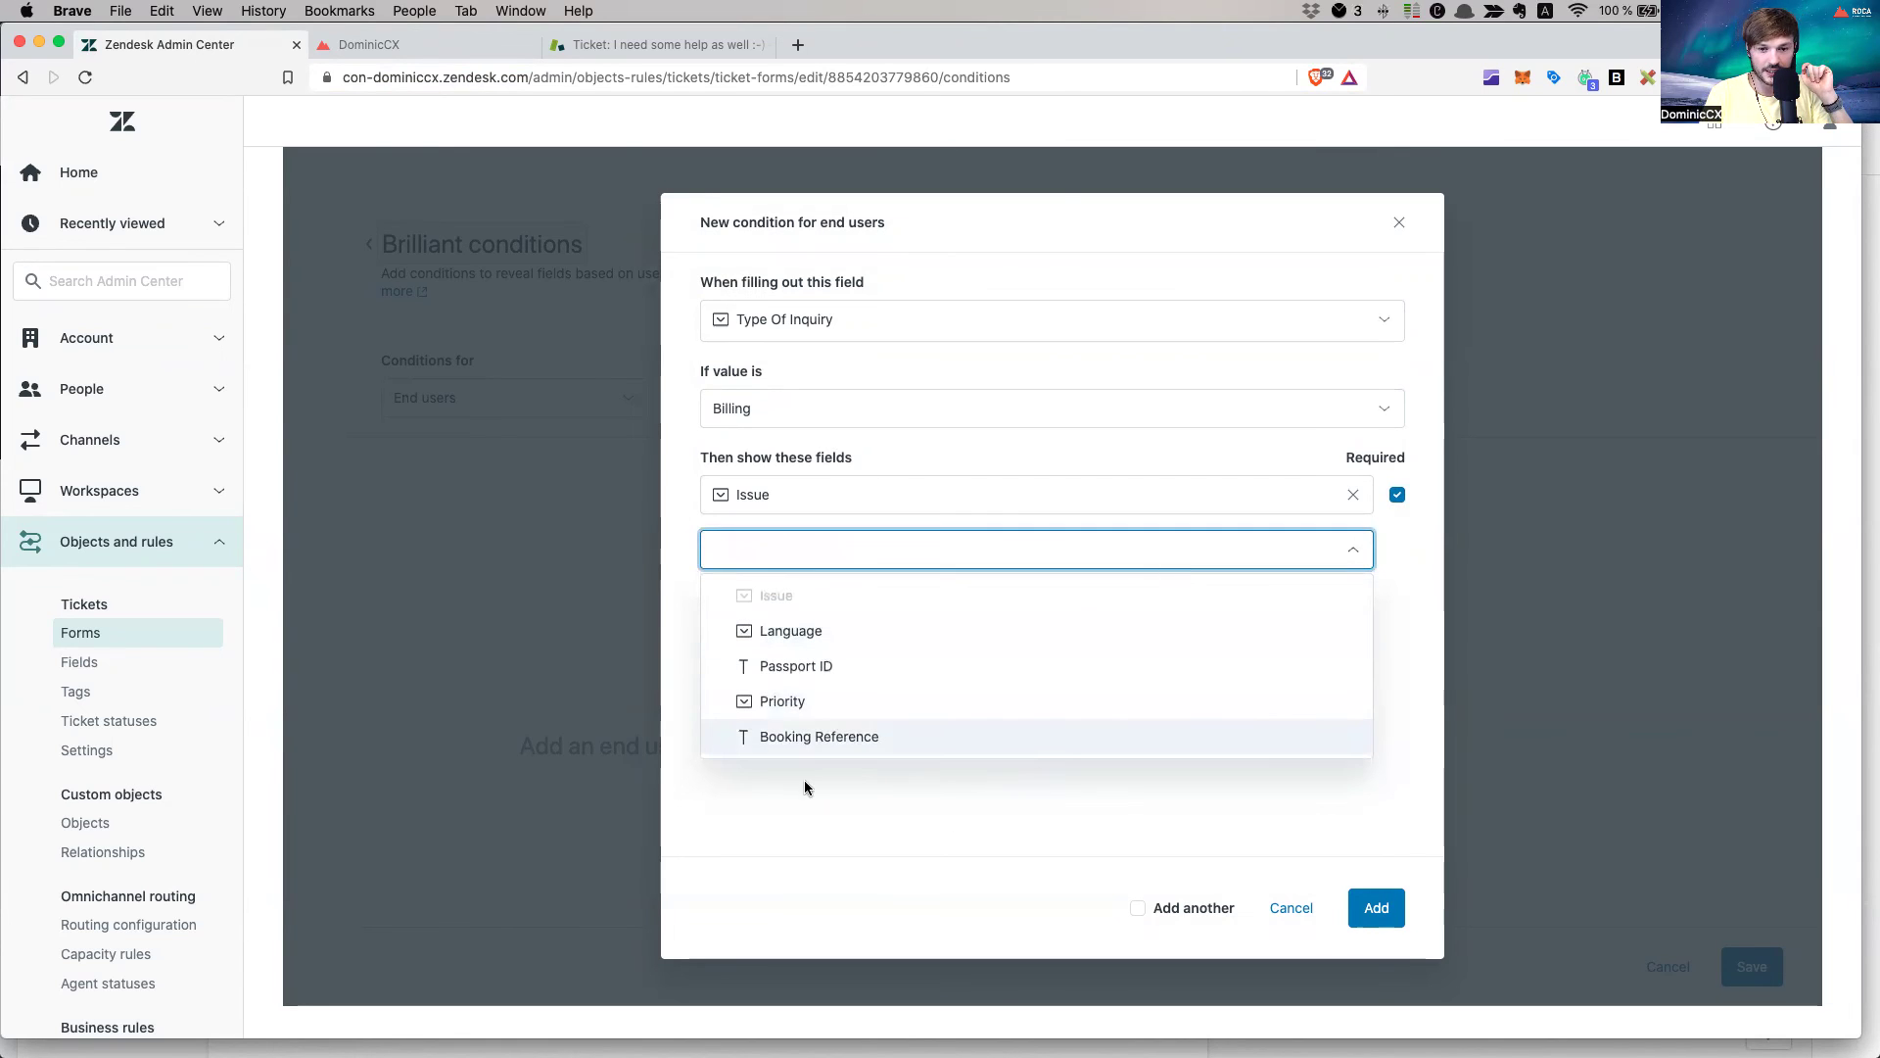
pyautogui.click(835, 671)
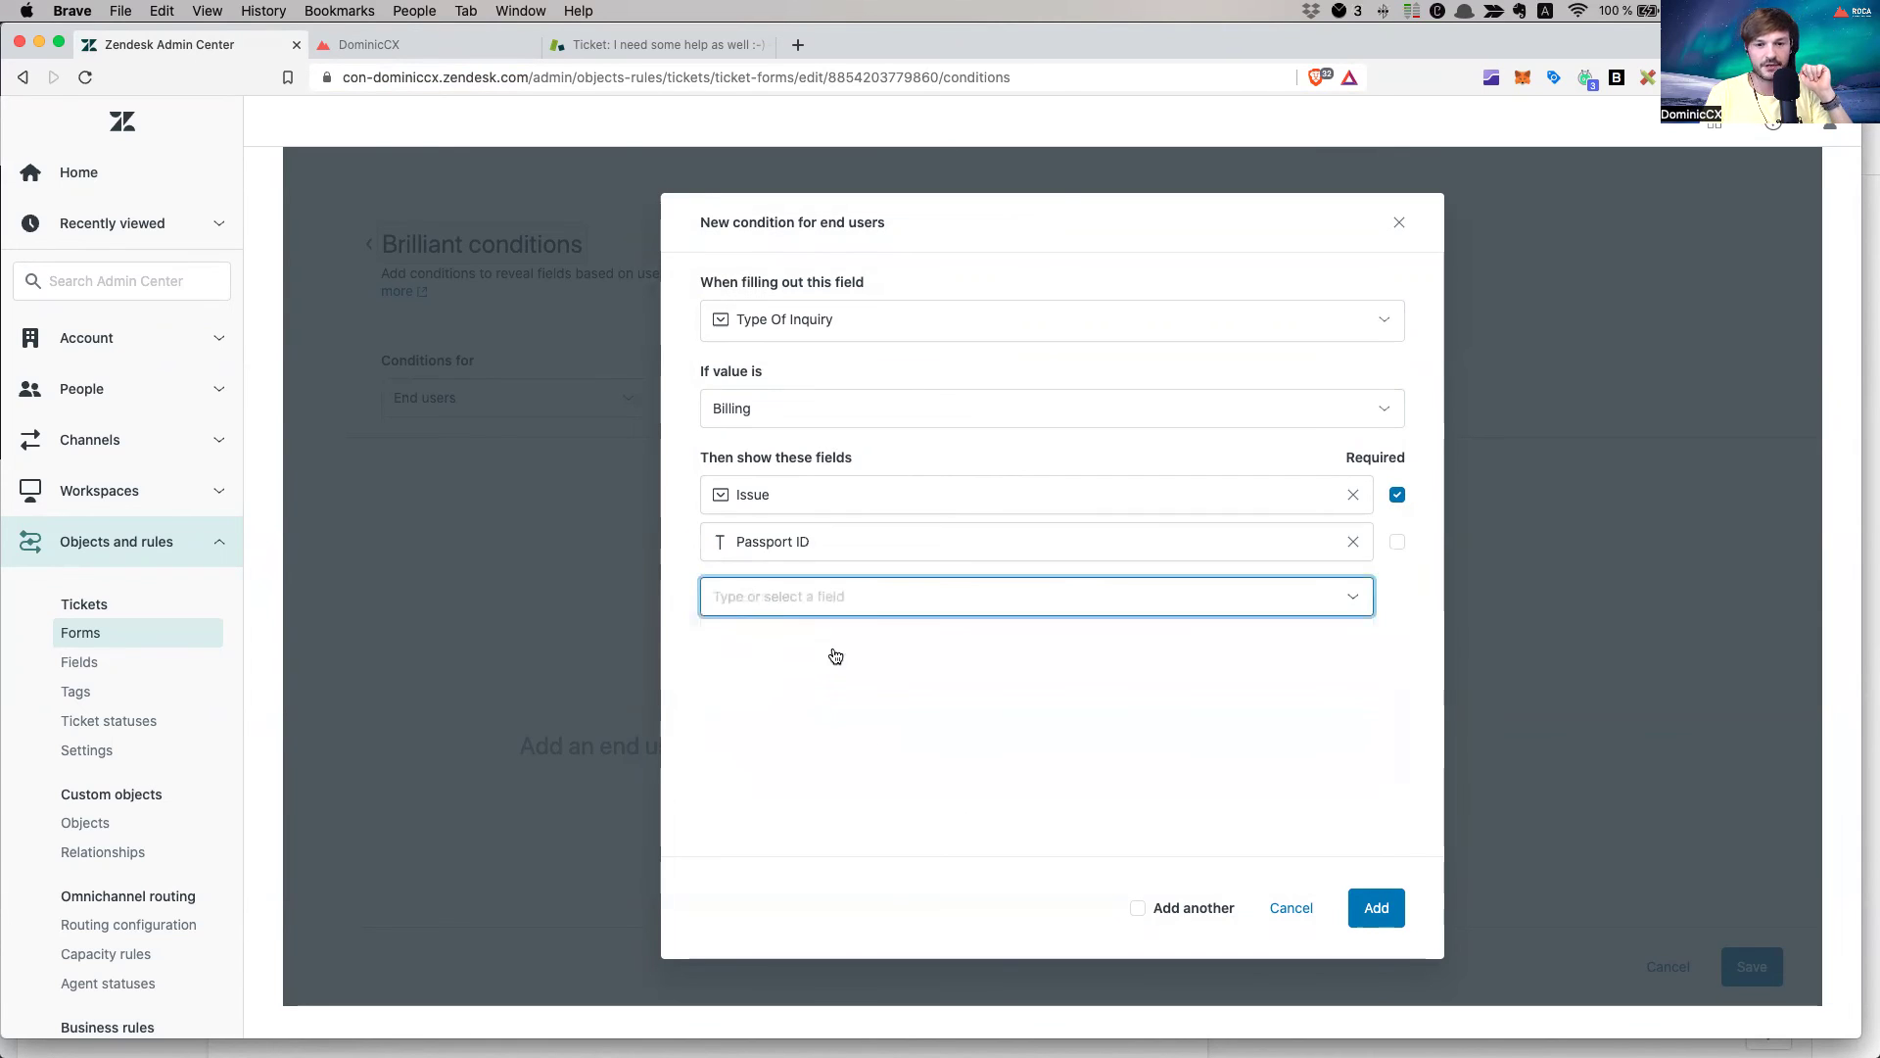
pyautogui.click(810, 599)
pyautogui.click(833, 676)
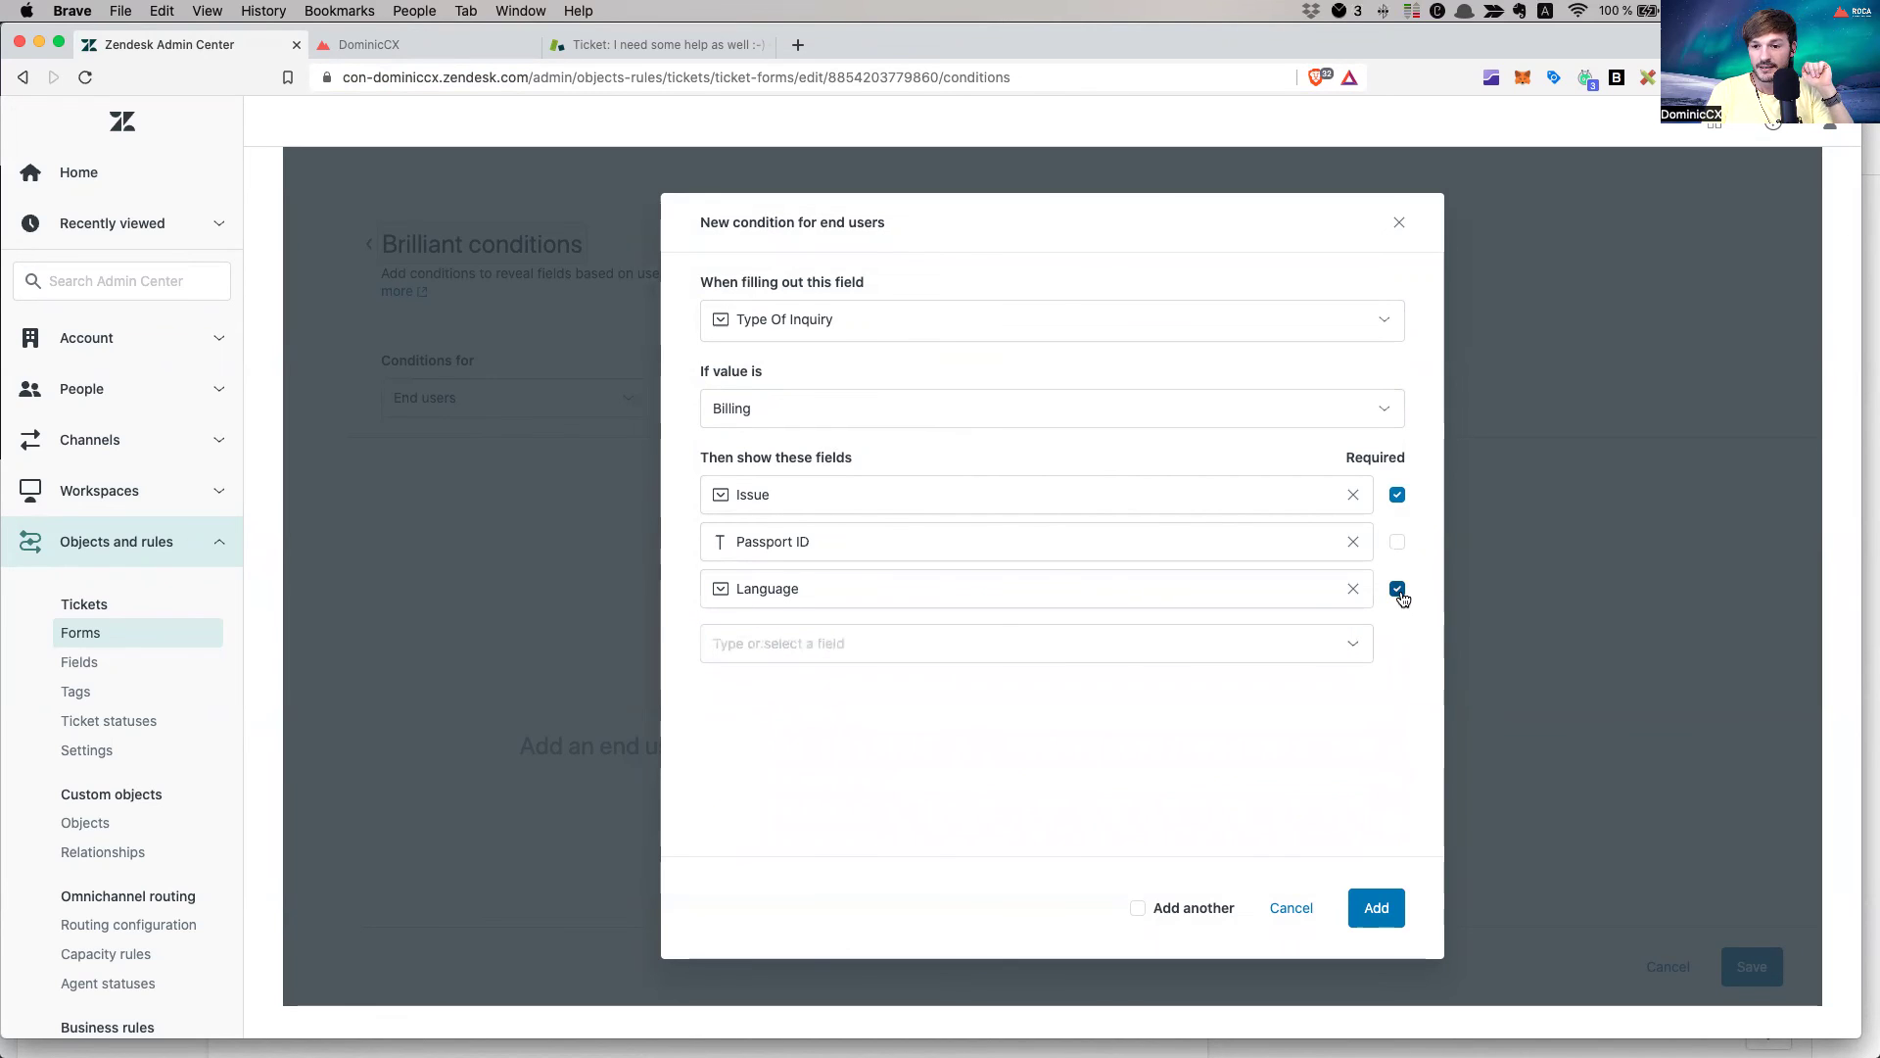
pyautogui.click(1375, 910)
pyautogui.click(1742, 961)
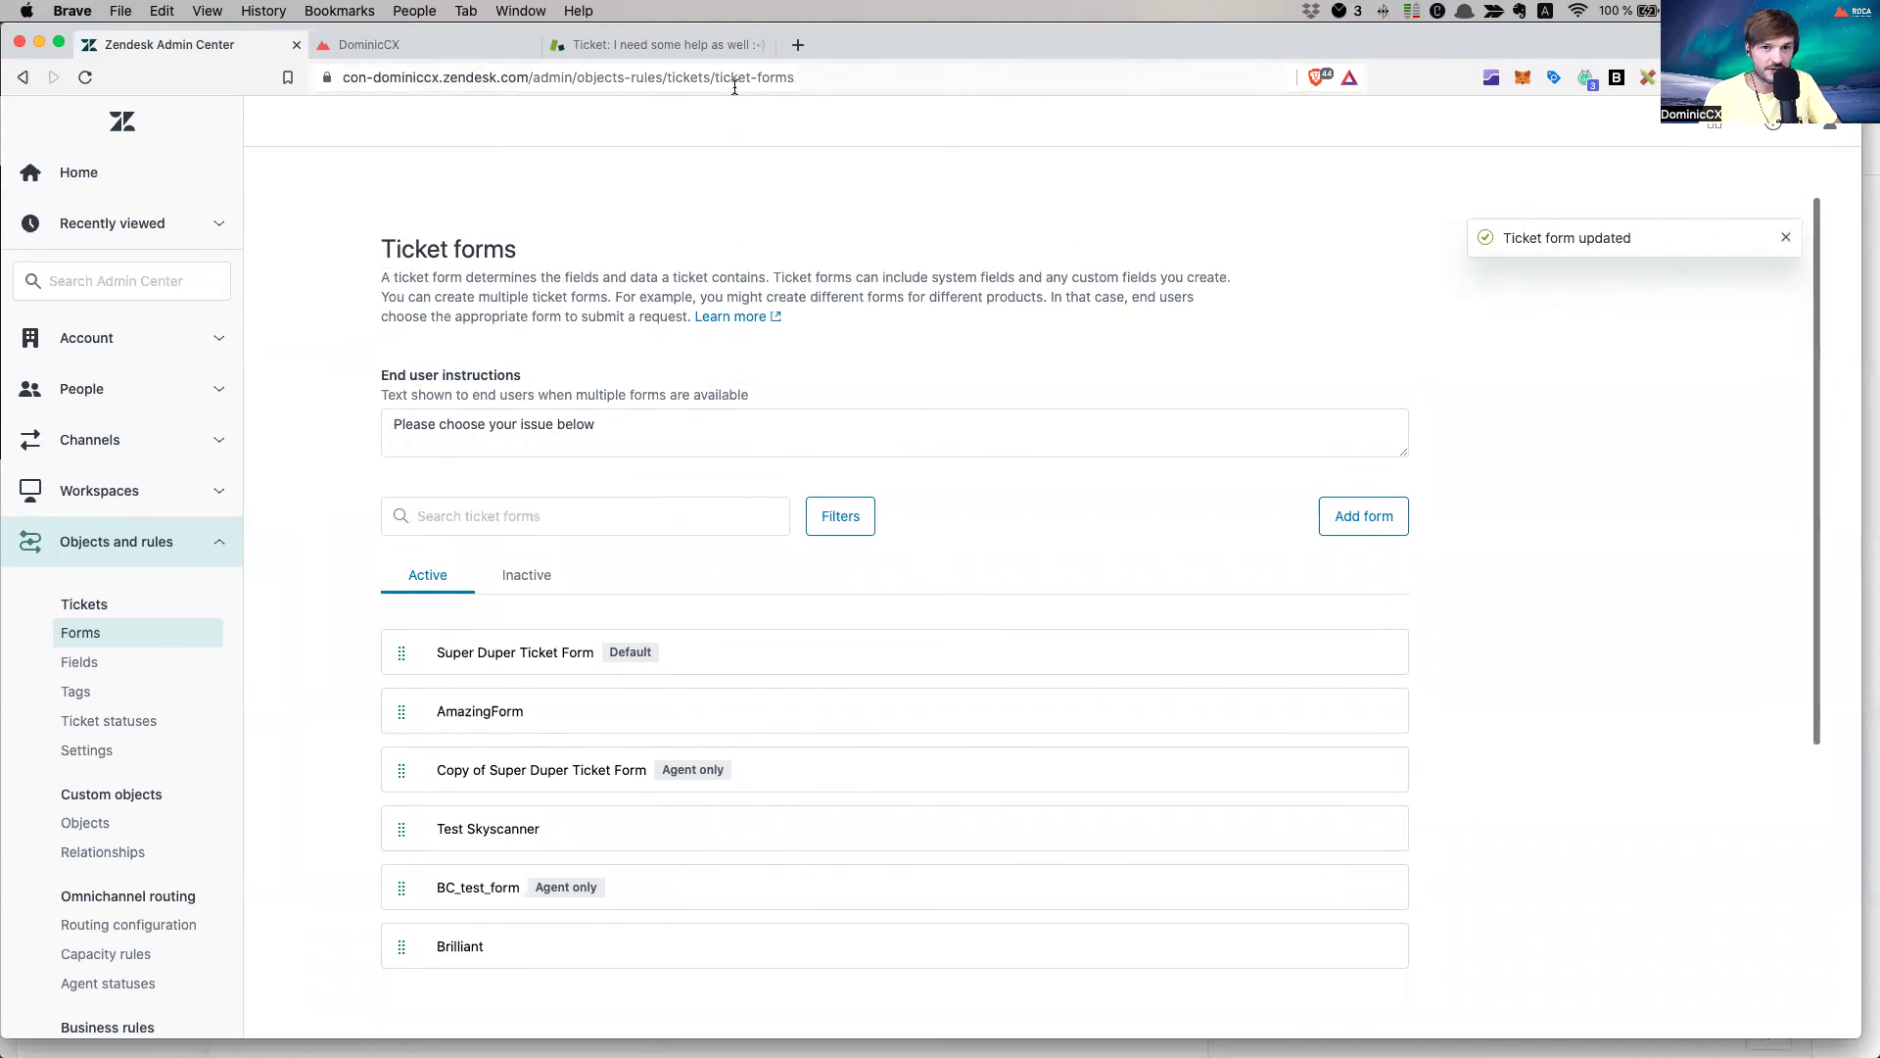
# Open the help center from Guide and load its URL in a private, signed-out window
pyautogui.click(1719, 129)
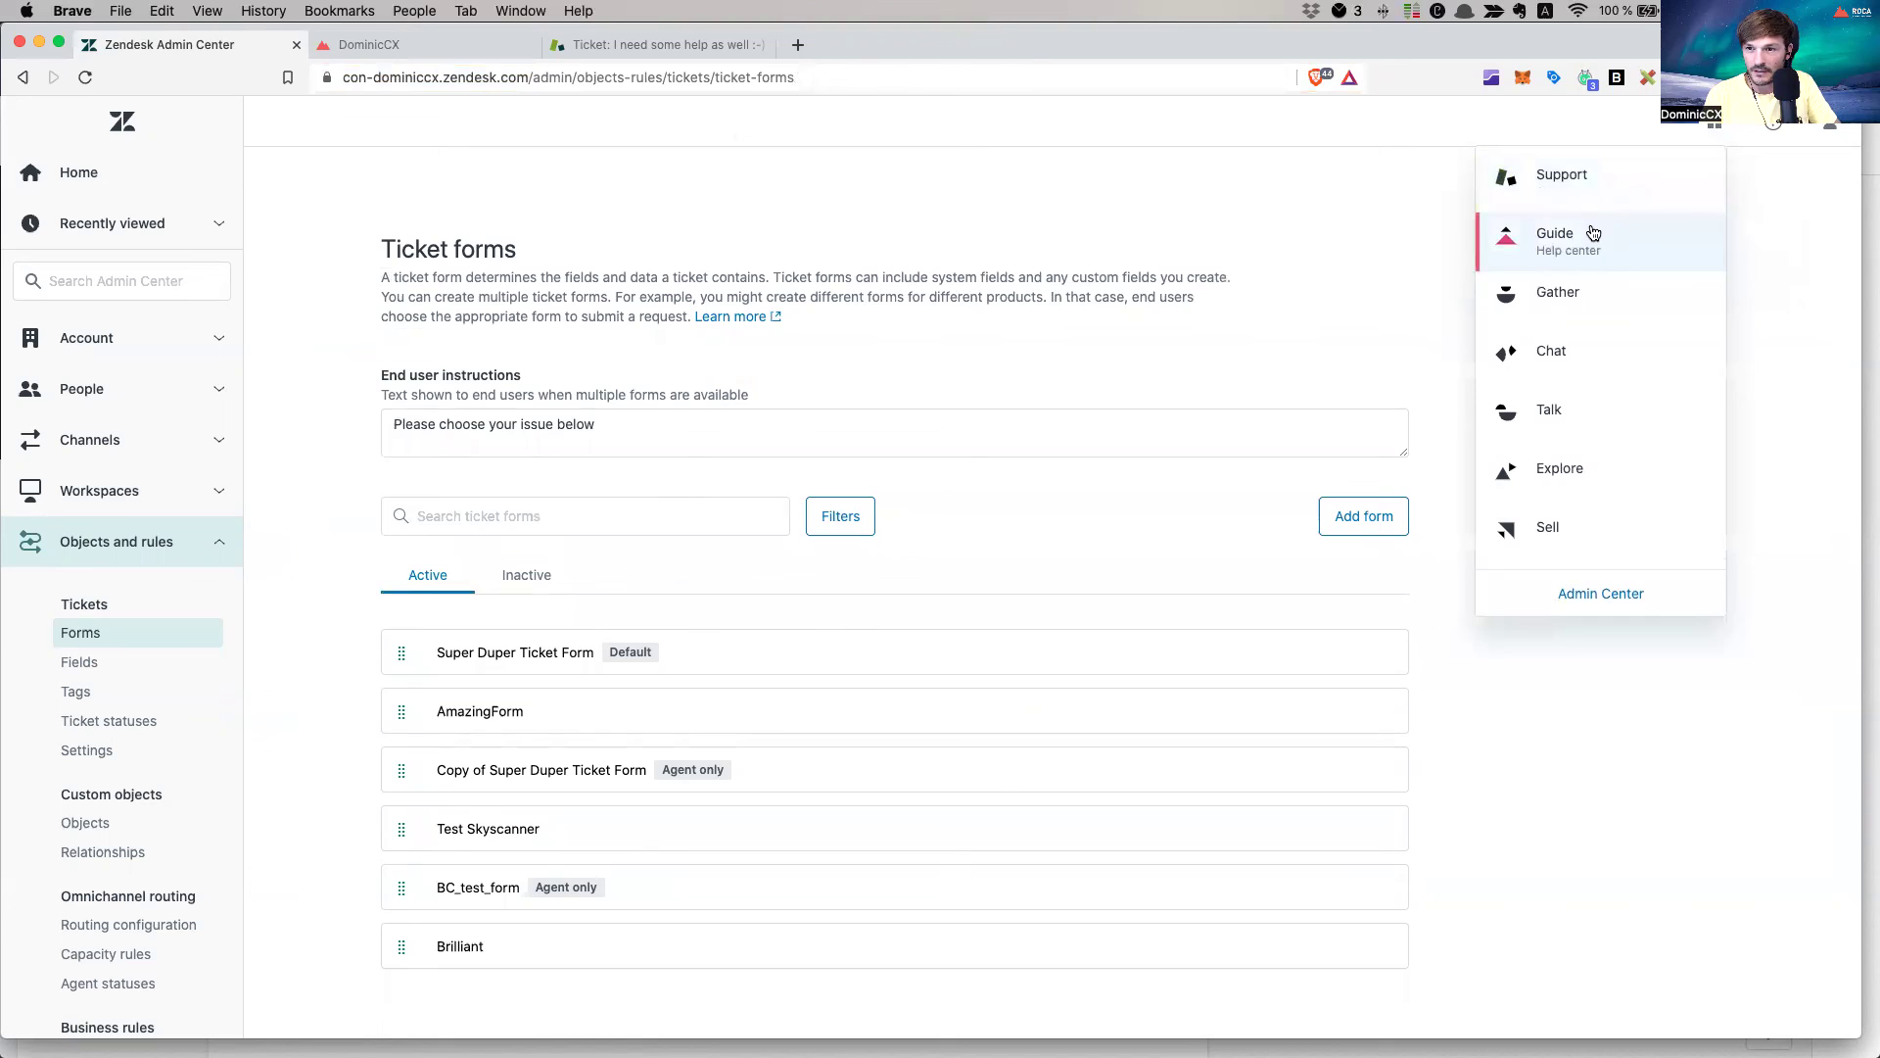
pyautogui.click(1546, 235)
pyautogui.click(603, 77)
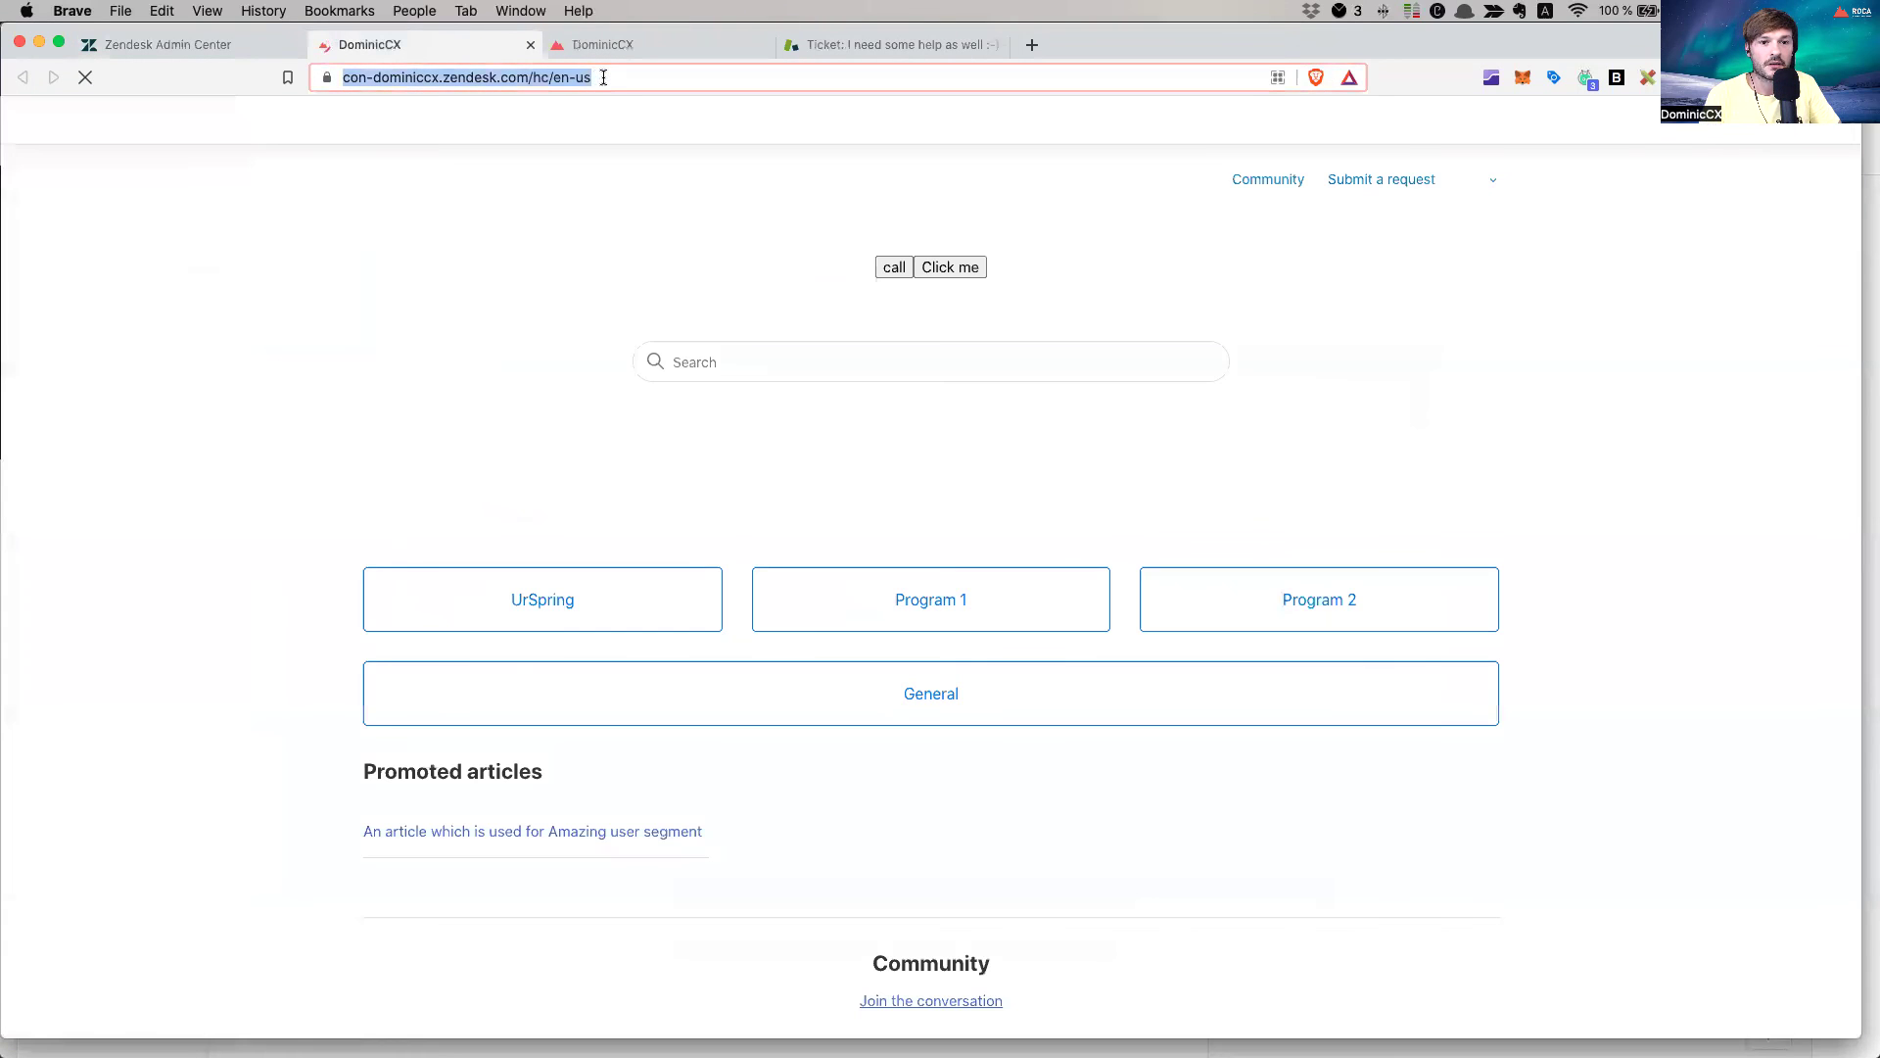
pyautogui.press('super+c')
pyautogui.press('super+shift+n')
pyautogui.press('super+v')
pyautogui.press('Return')
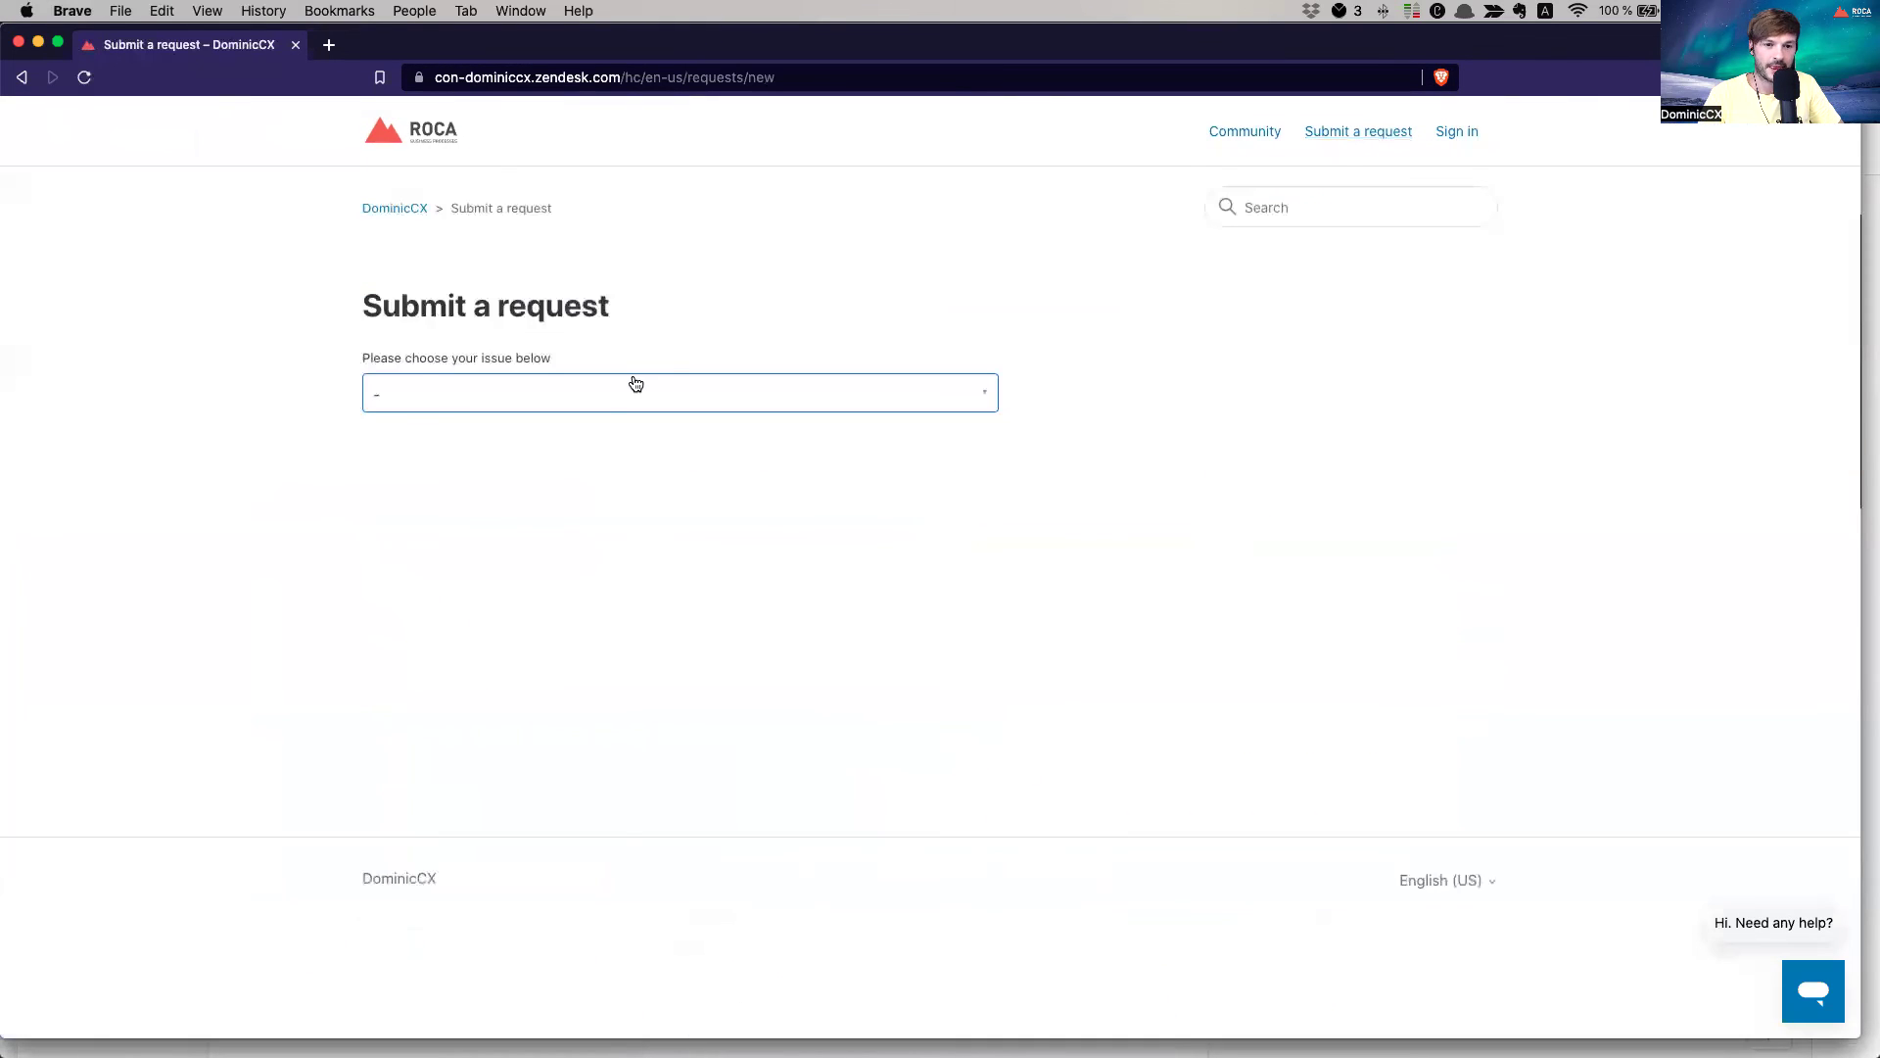
# Choose the 'Brilliant for for a brilliant customer' request form and review its fields
pyautogui.click(630, 384)
pyautogui.click(529, 491)
pyautogui.scroll(-5, 591, 484)
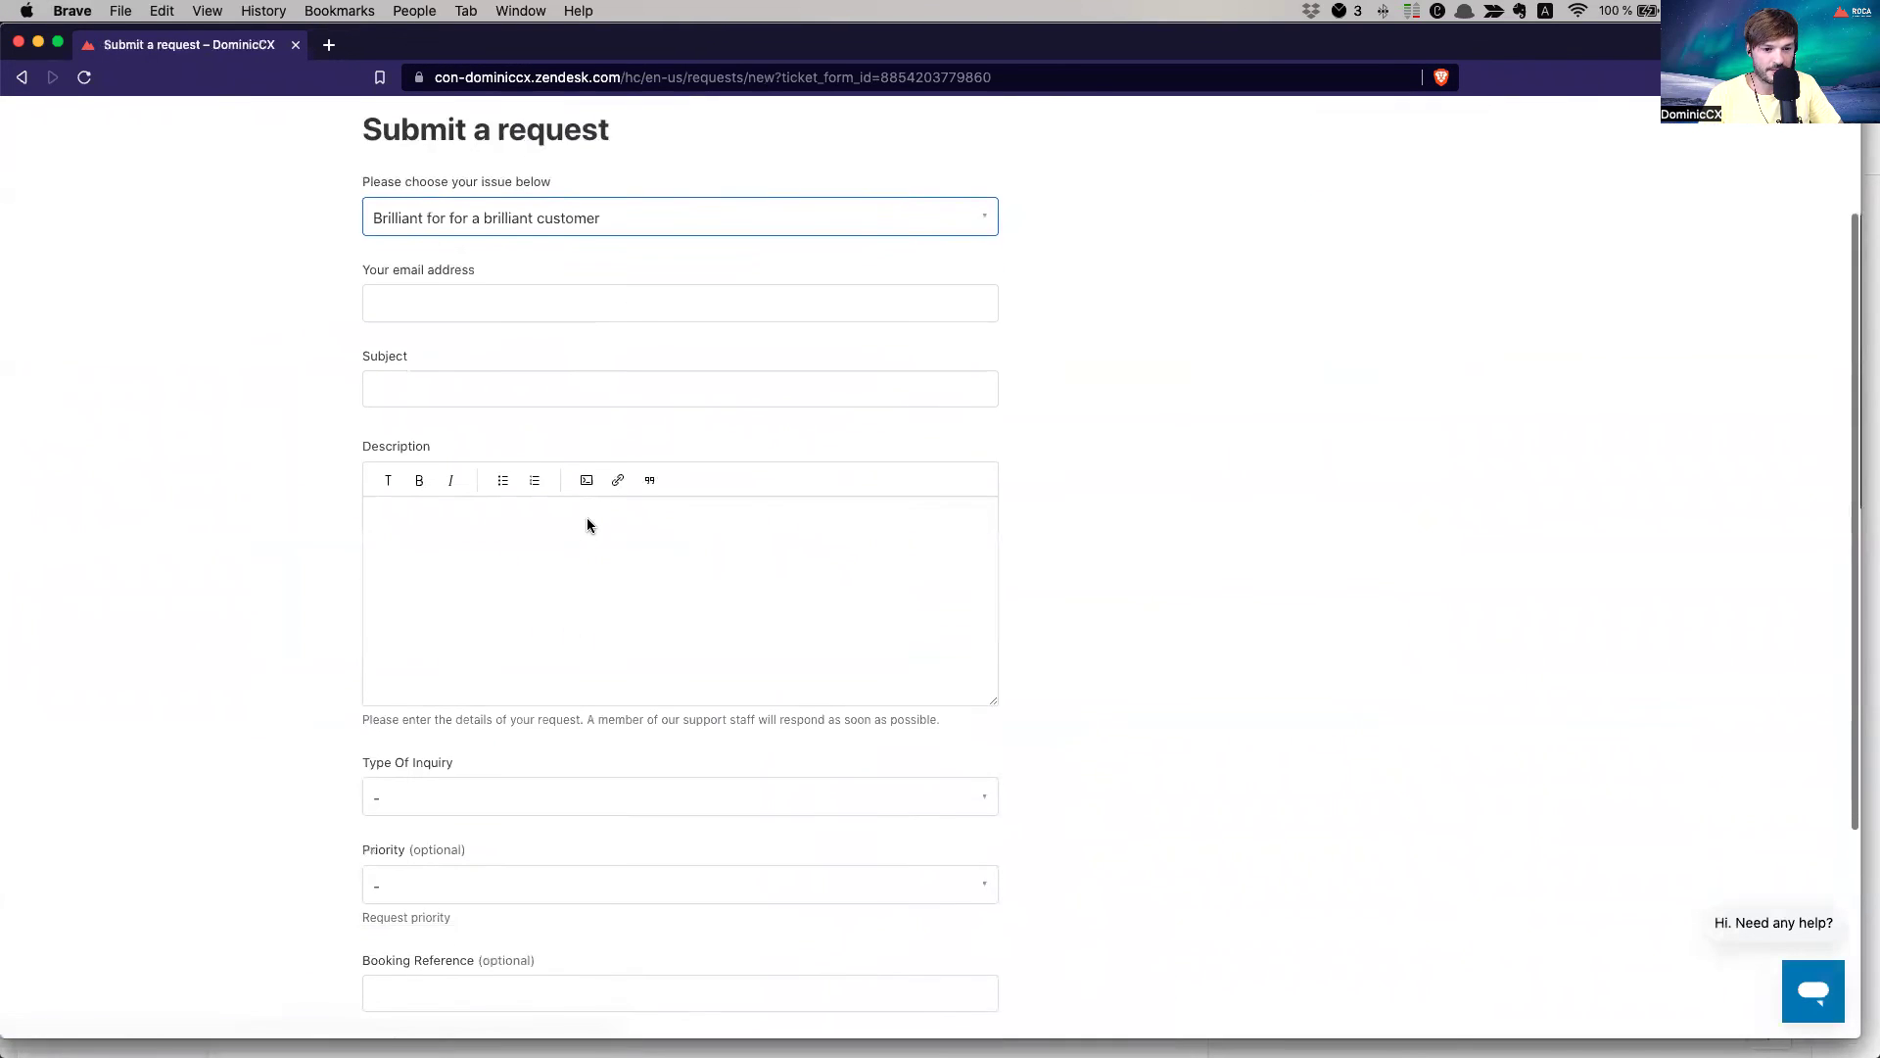
pyautogui.scroll(2, 513, 691)
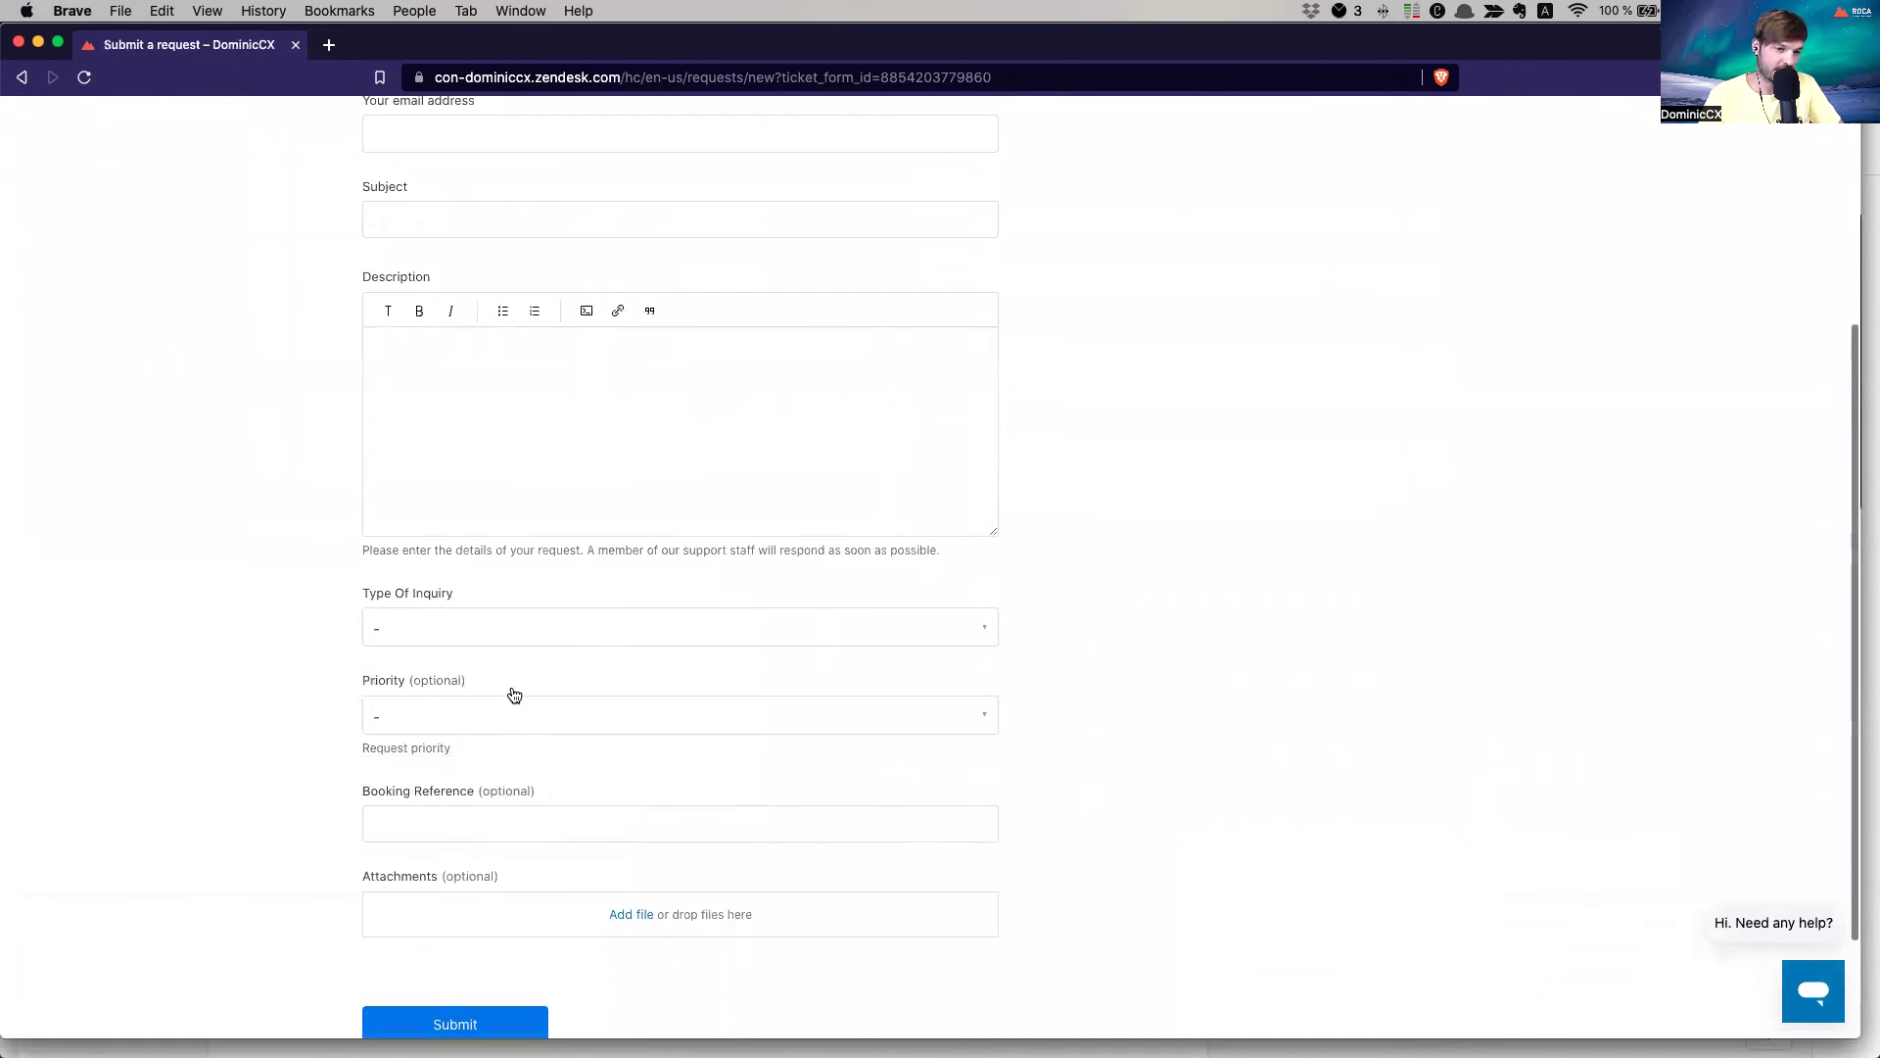
# Set Type Of Inquiry to Billing and check that Issue, Language and Passport ID appear
pyautogui.click(551, 650)
pyautogui.click(475, 675)
pyautogui.scroll(-3, 504, 708)
pyautogui.scroll(-2, 486, 739)
pyautogui.scroll(2, 484, 744)
pyautogui.scroll(5, 487, 735)
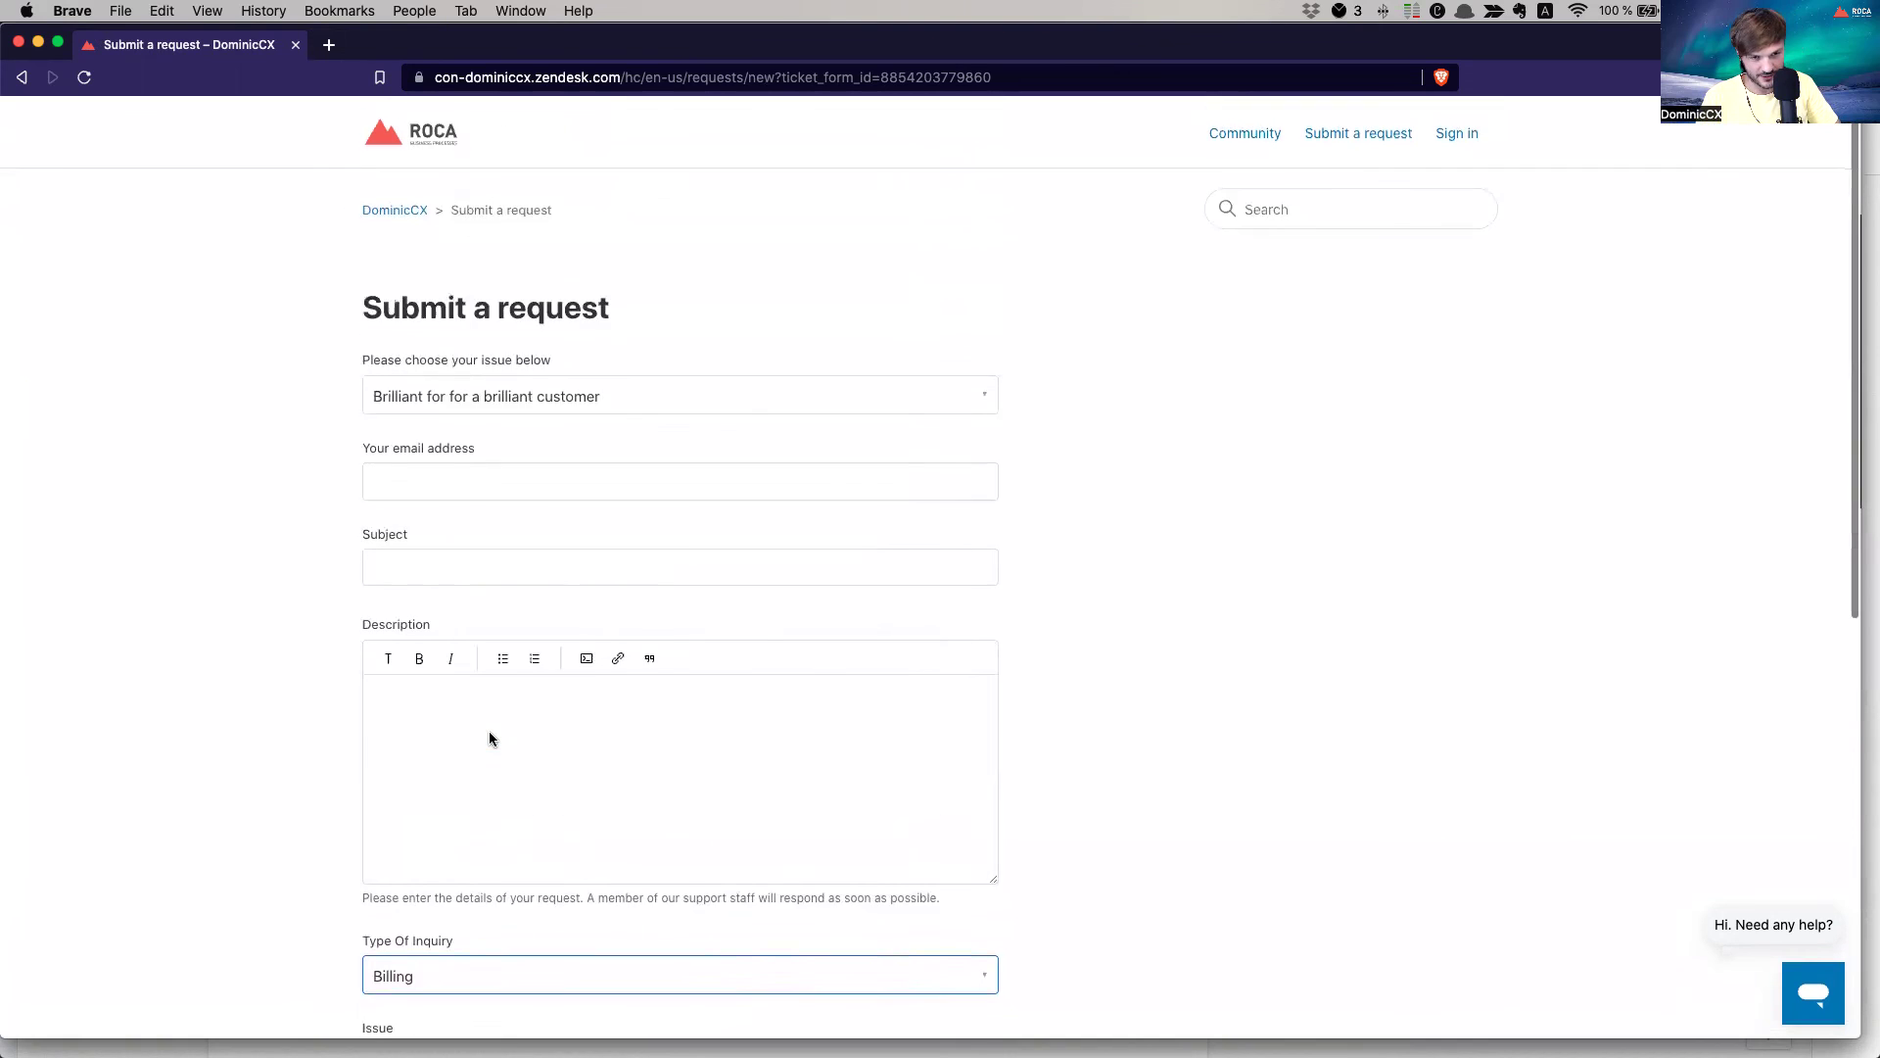
pyautogui.scroll(-5, 490, 738)
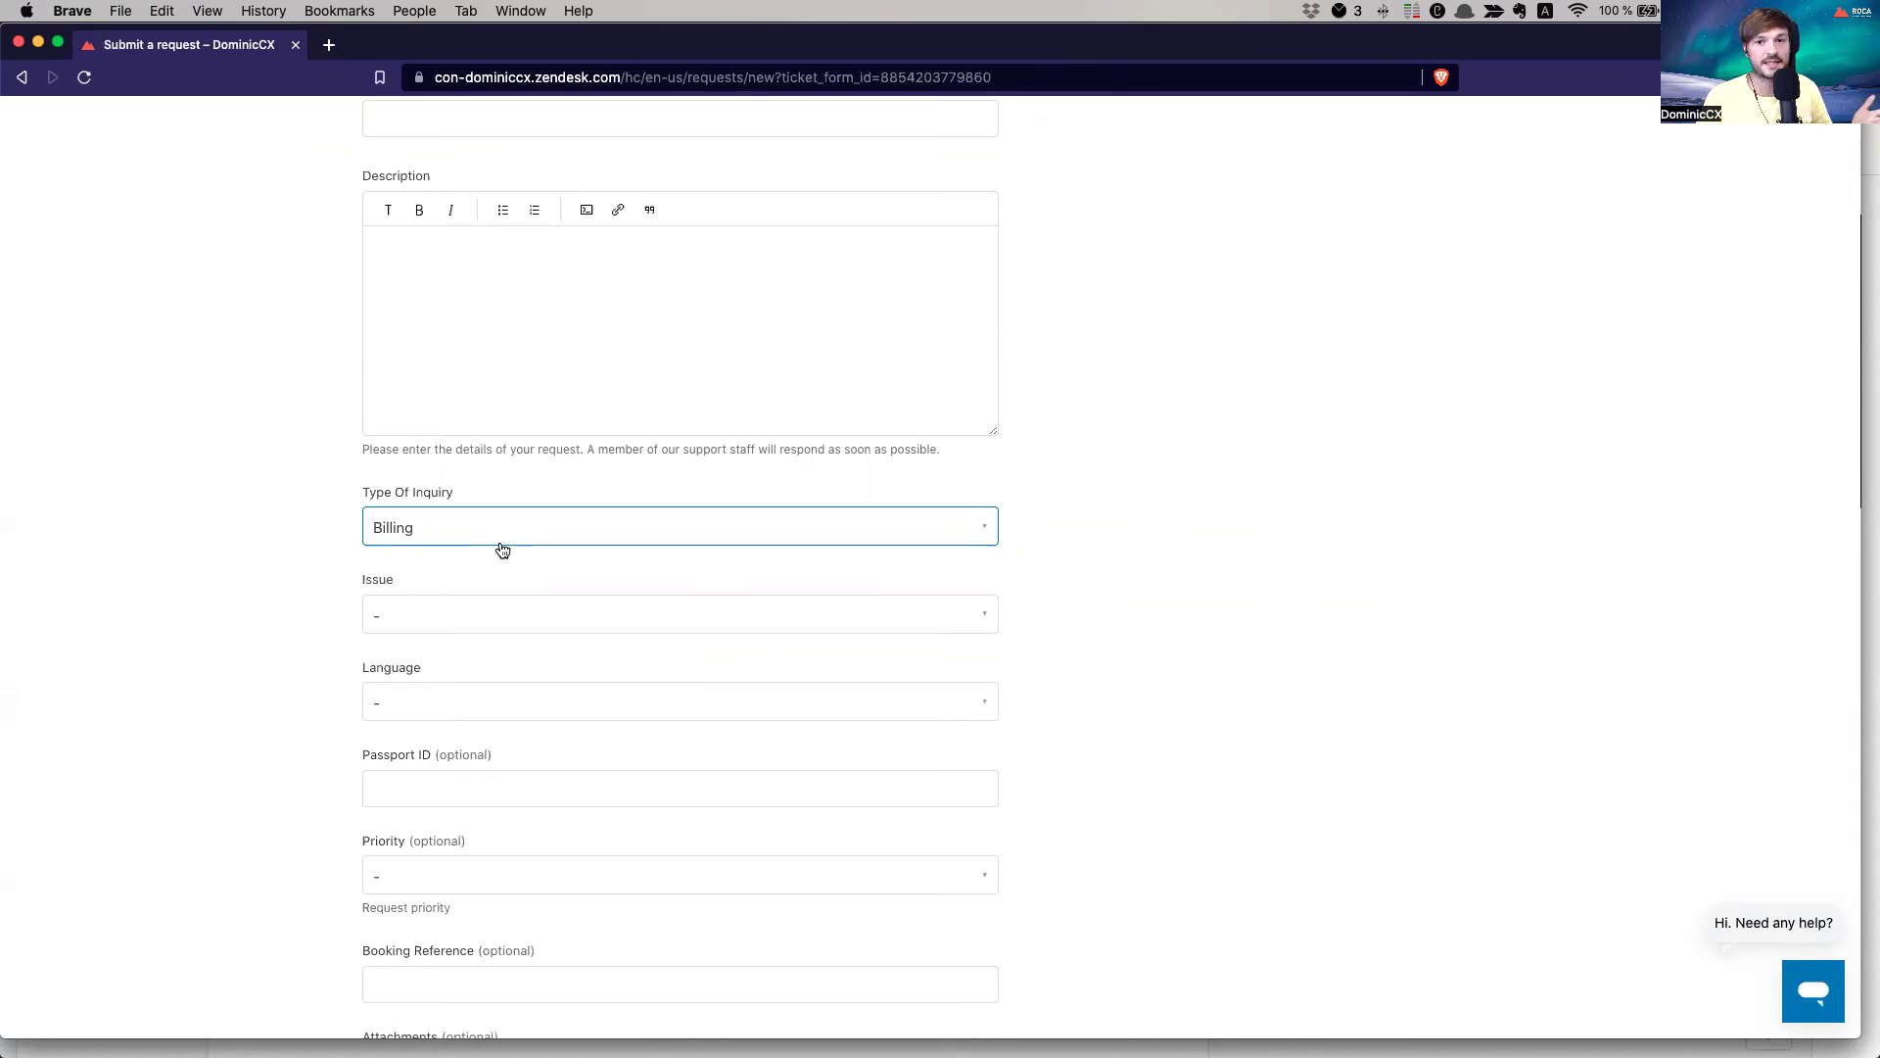
pyautogui.scroll(5, 509, 547)
# Select the form id within the request form's URL in the address bar
pyautogui.click(930, 76)
pyautogui.doubleClick(932, 77)
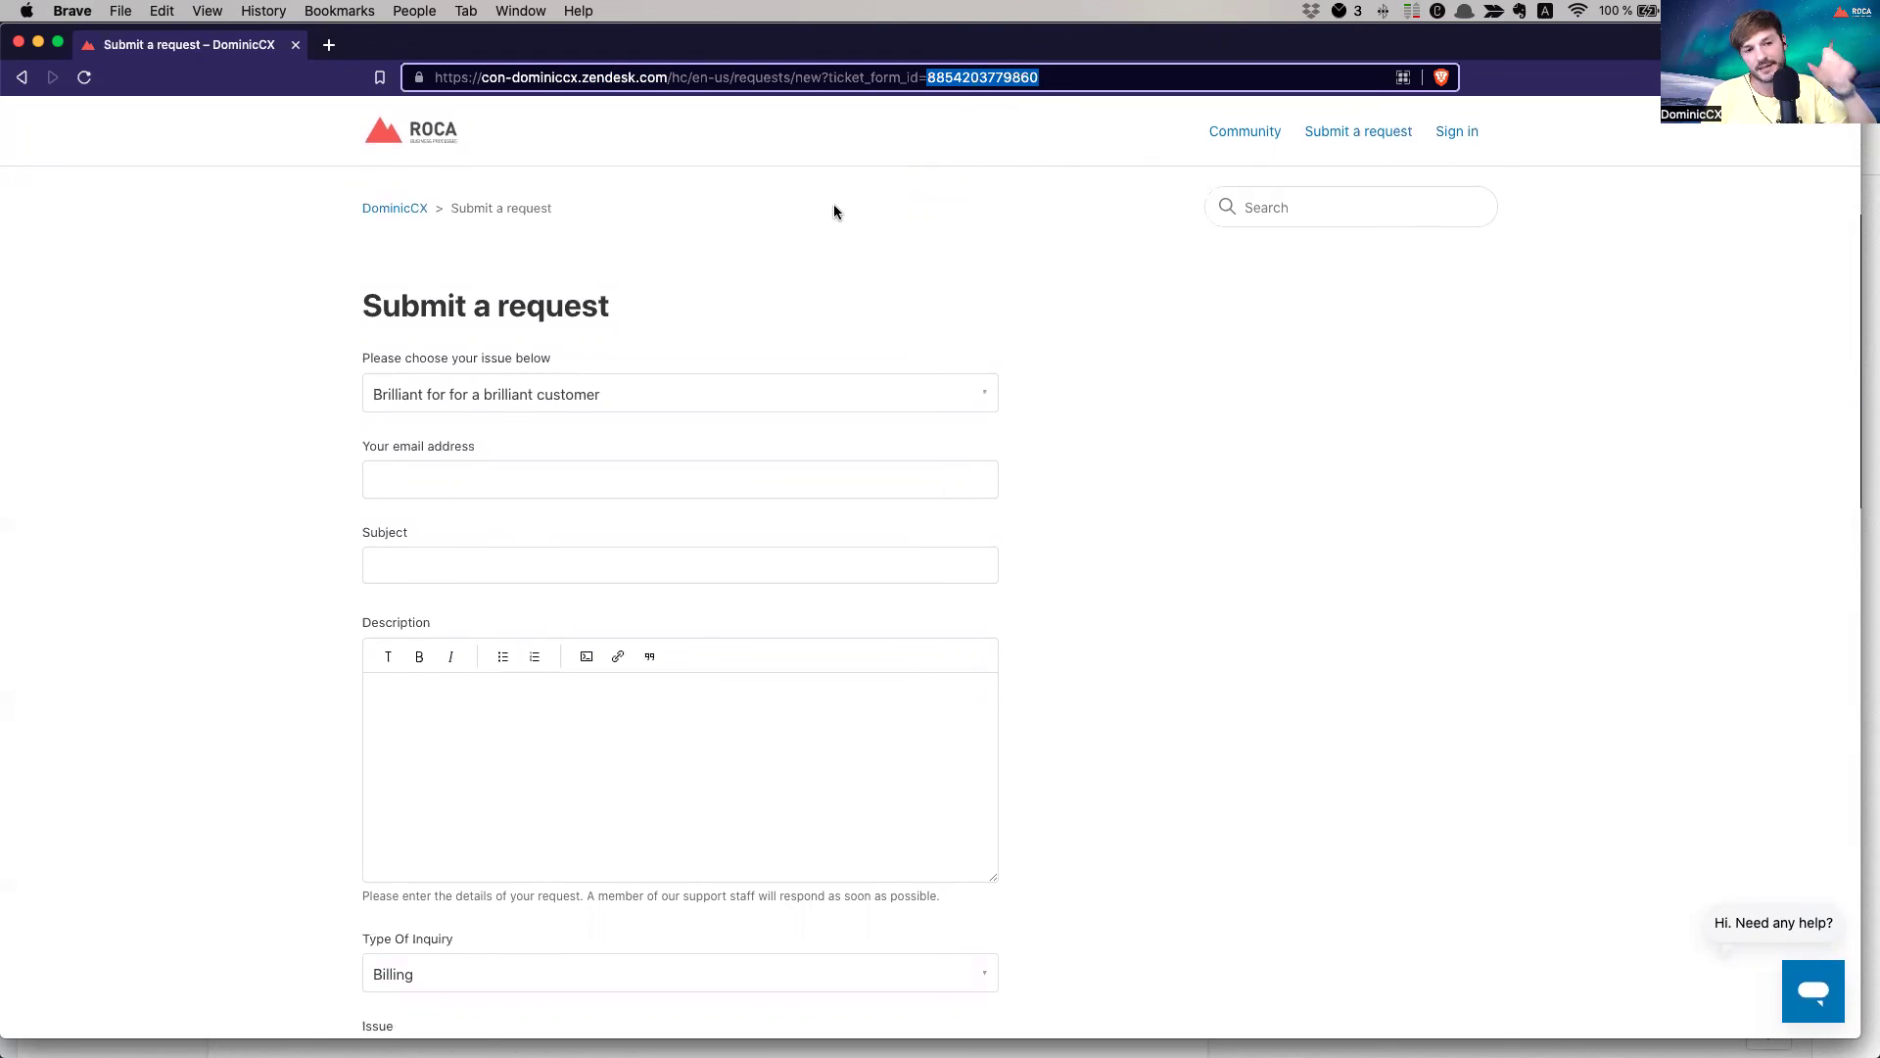
pyautogui.click(863, 78)
pyautogui.press('shift+super+Left')
pyautogui.tripleClick(884, 75)
pyautogui.scroll(-3, 700, 813)
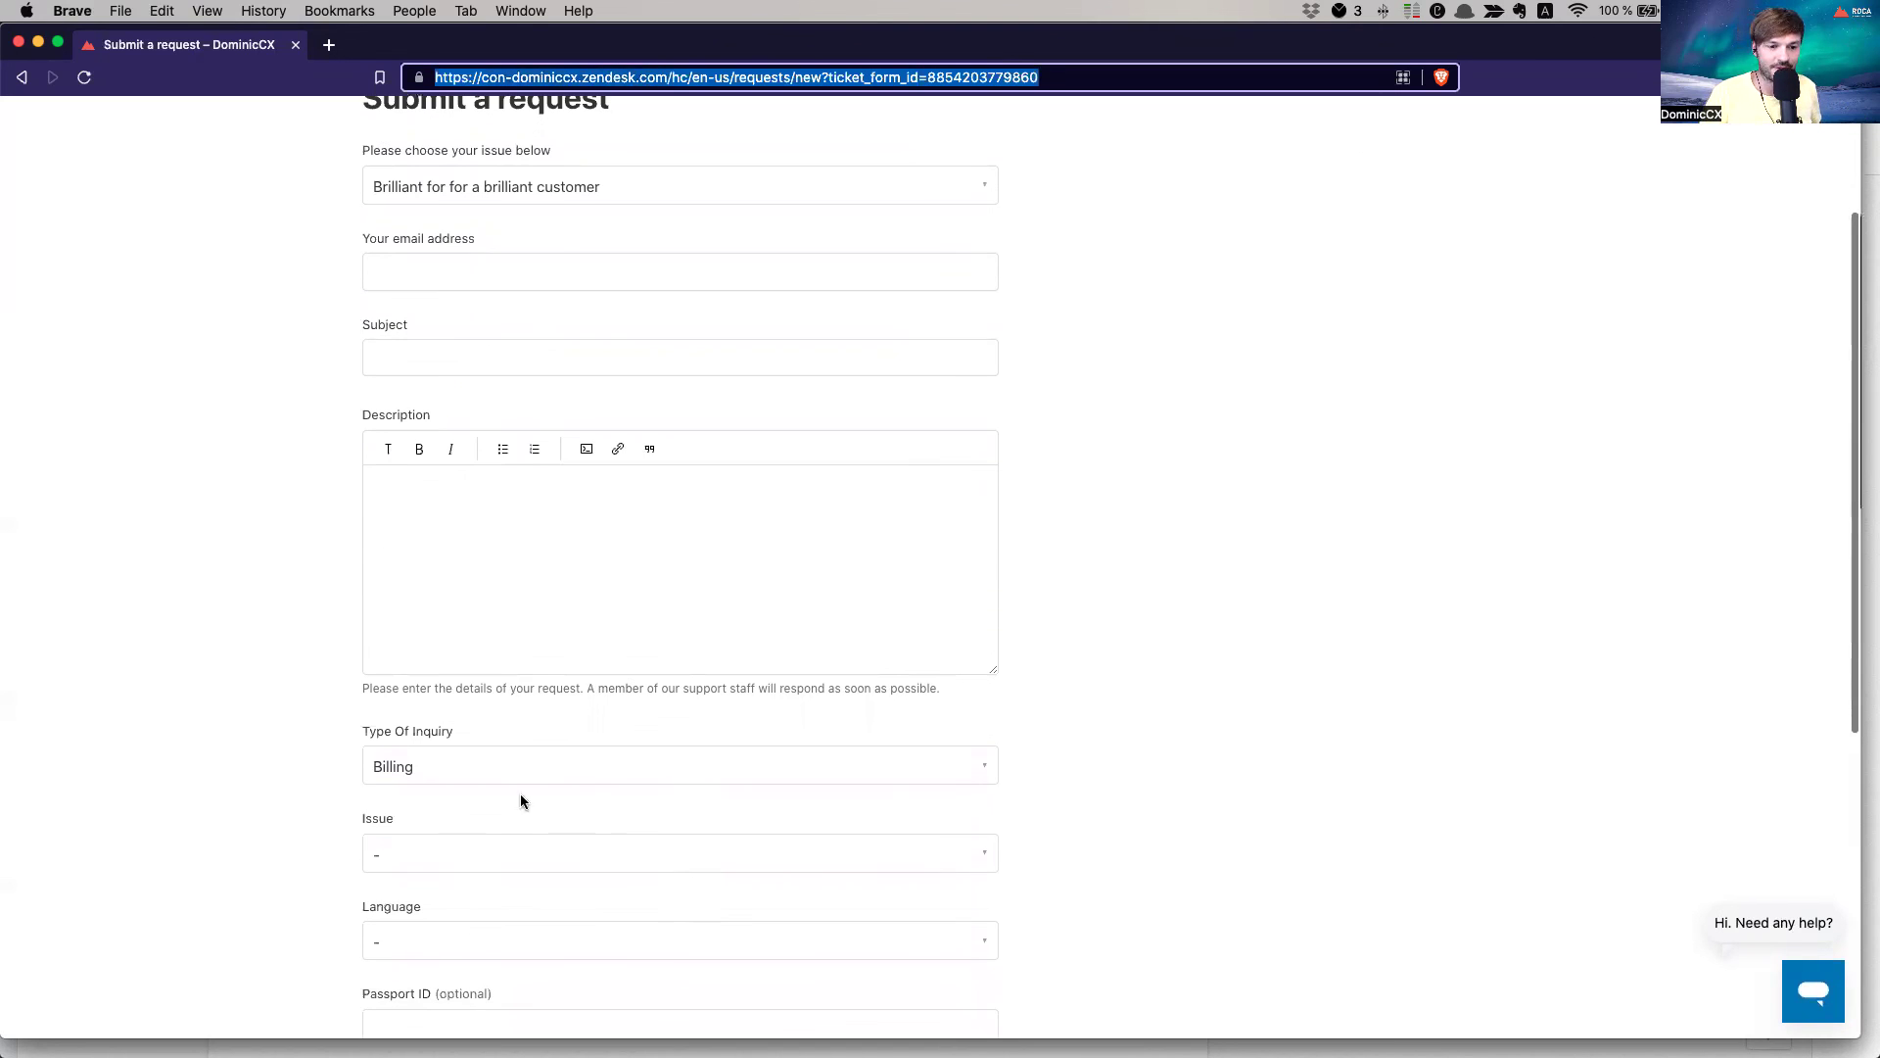
pyautogui.scroll(3, 525, 798)
pyautogui.doubleClick(988, 78)
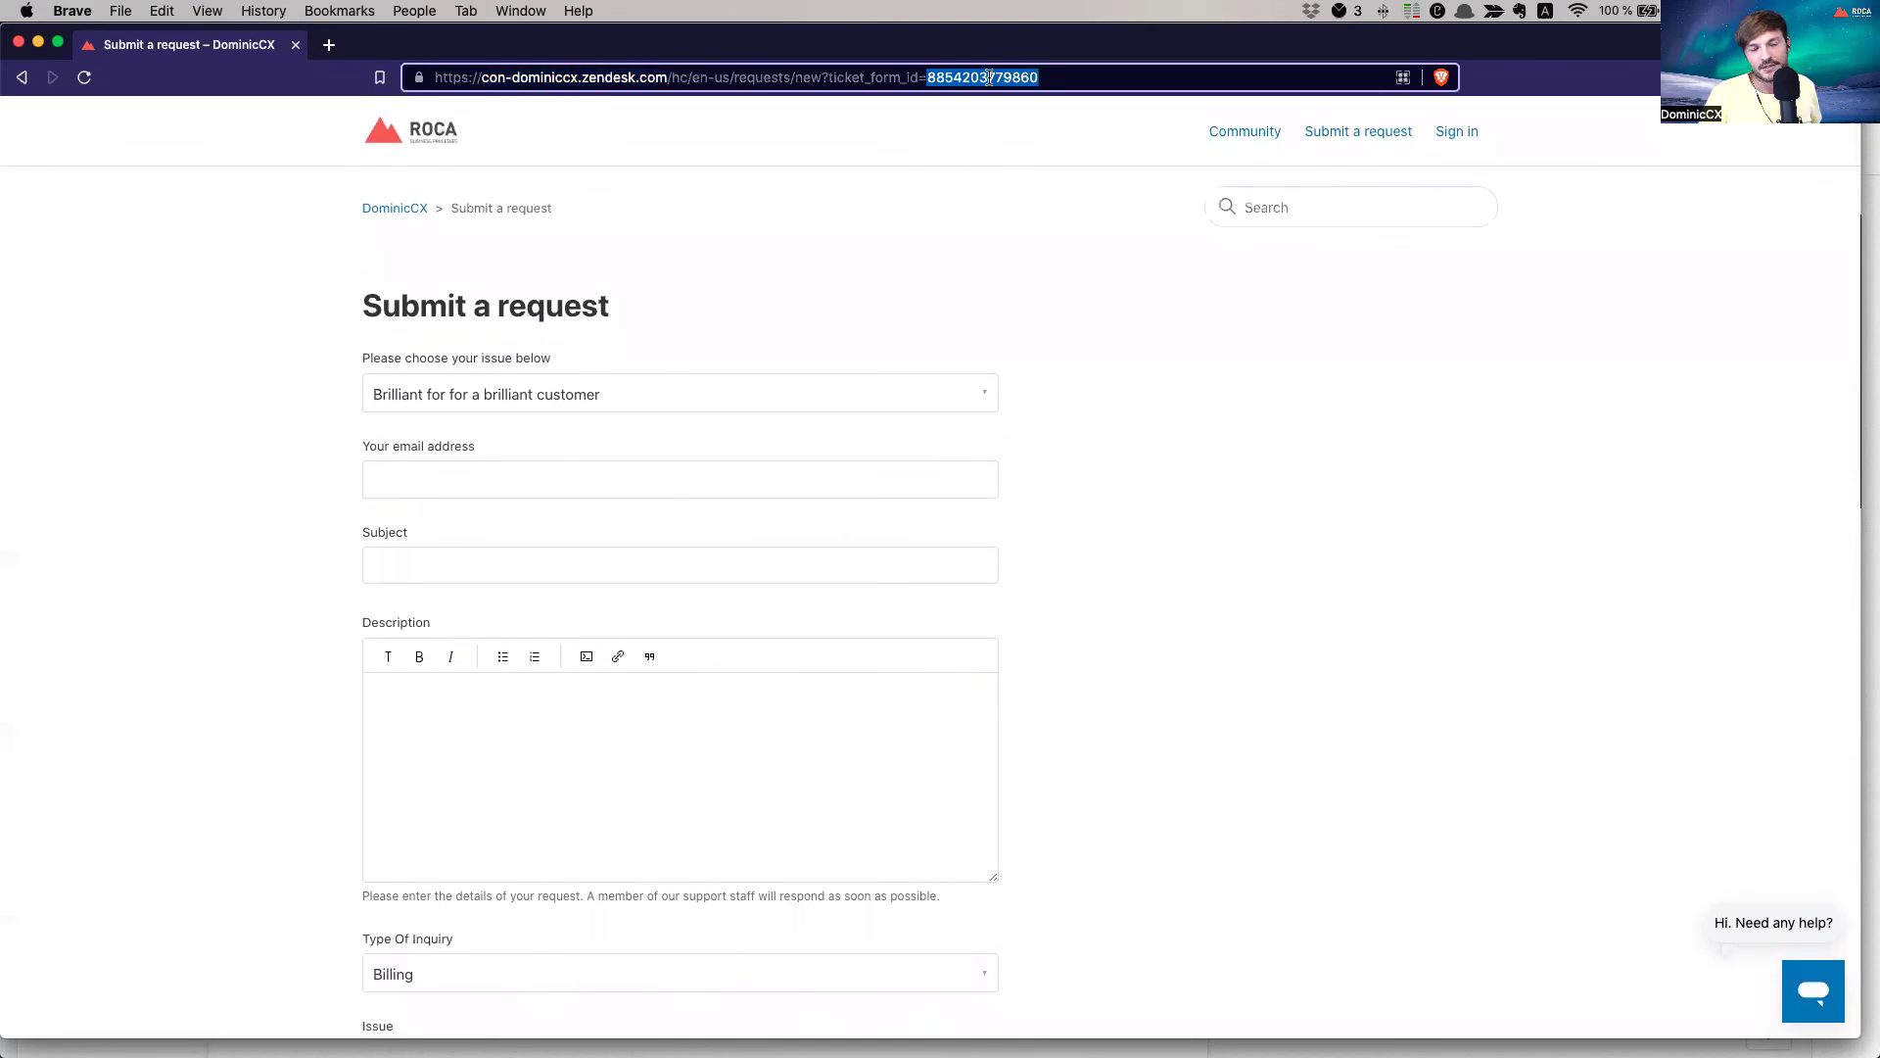